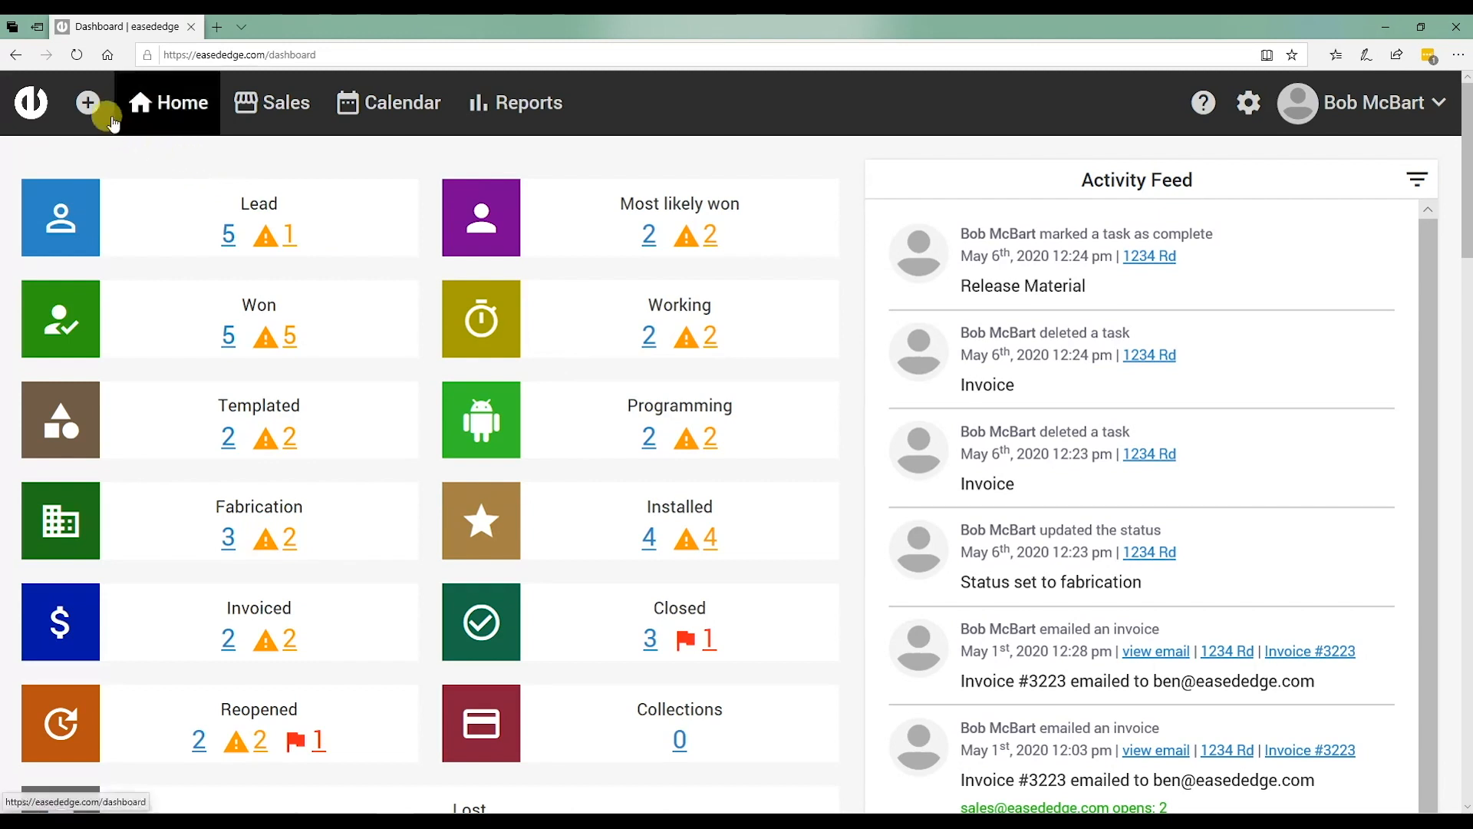
Open the dashboard's + quick-add menu with its Customer, Drawing and Reseller choices.
click(92, 106)
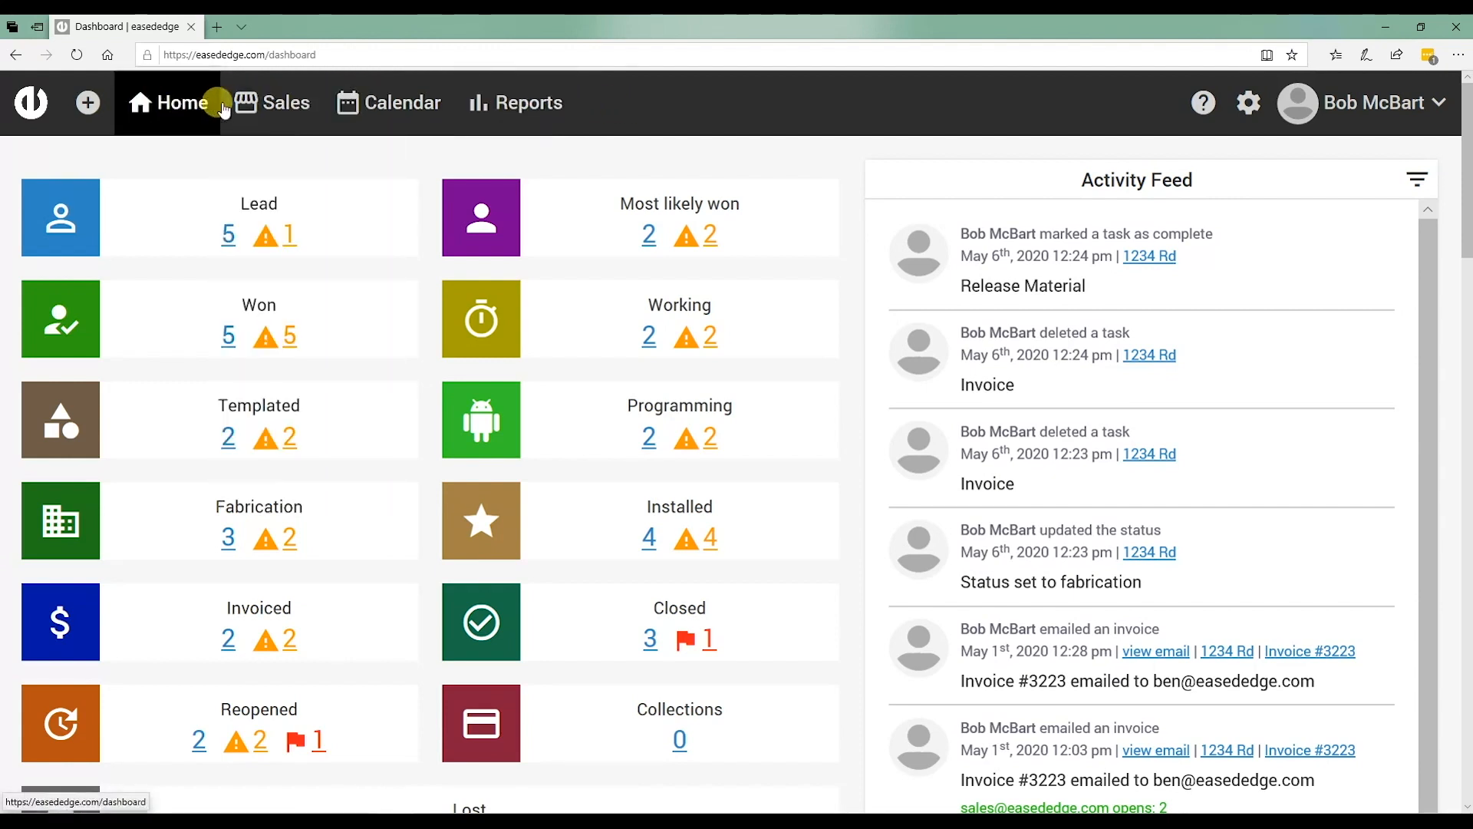
mouse_move(328, 107)
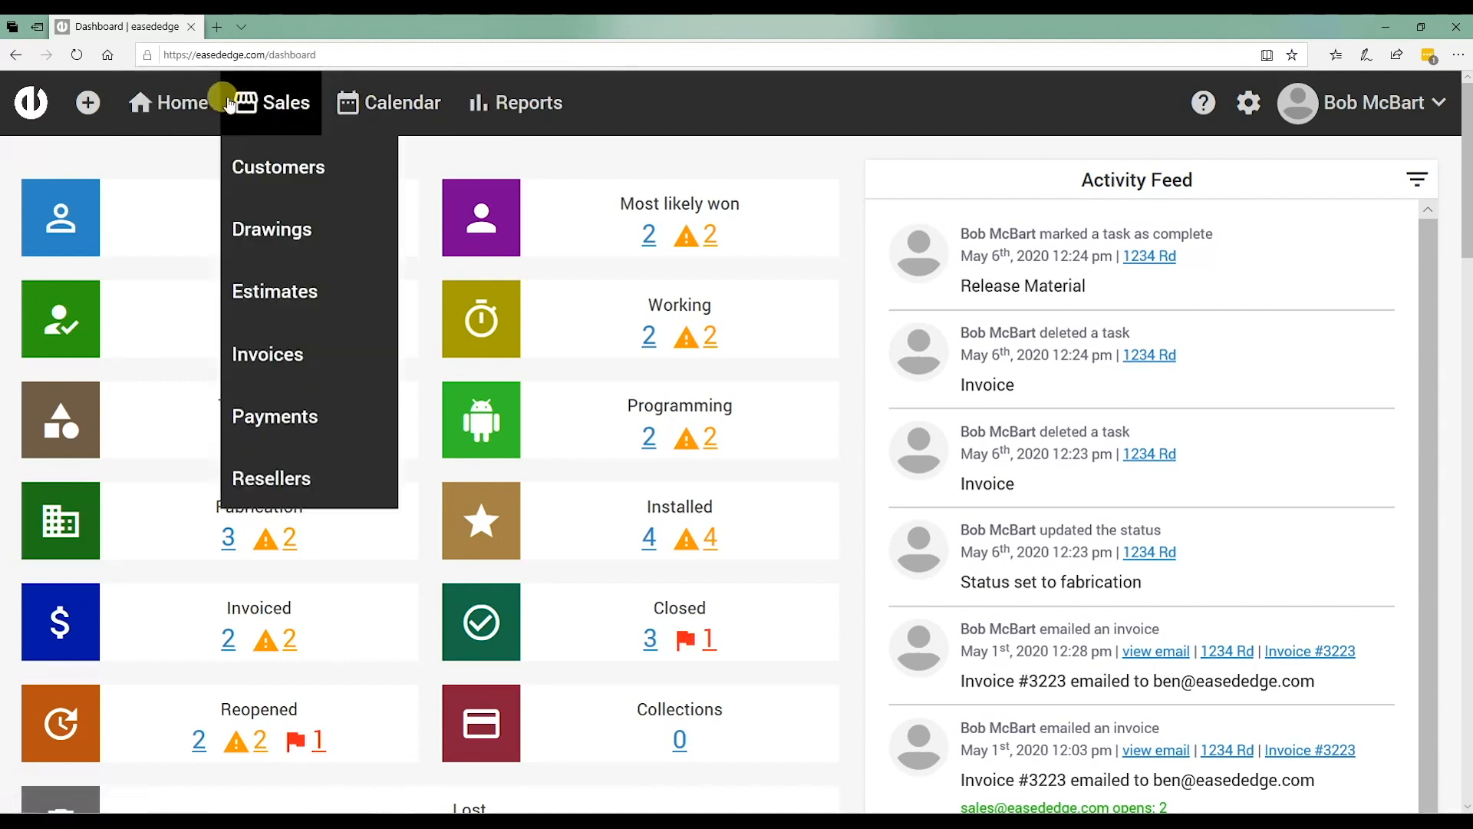
mouse_move(102, 104)
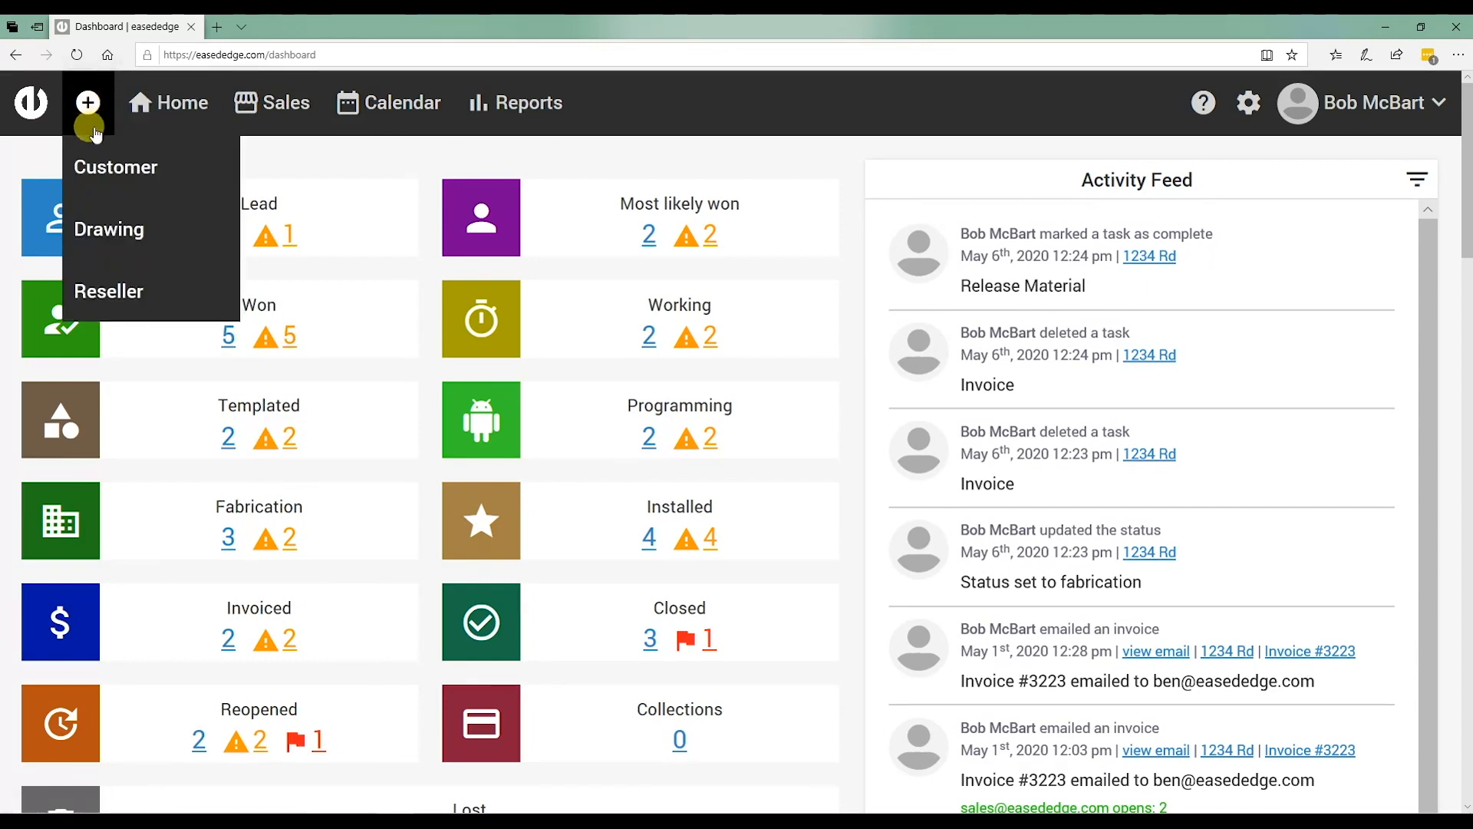
Choose Customer to open a blank New customer form and scroll through its fields.
click(102, 172)
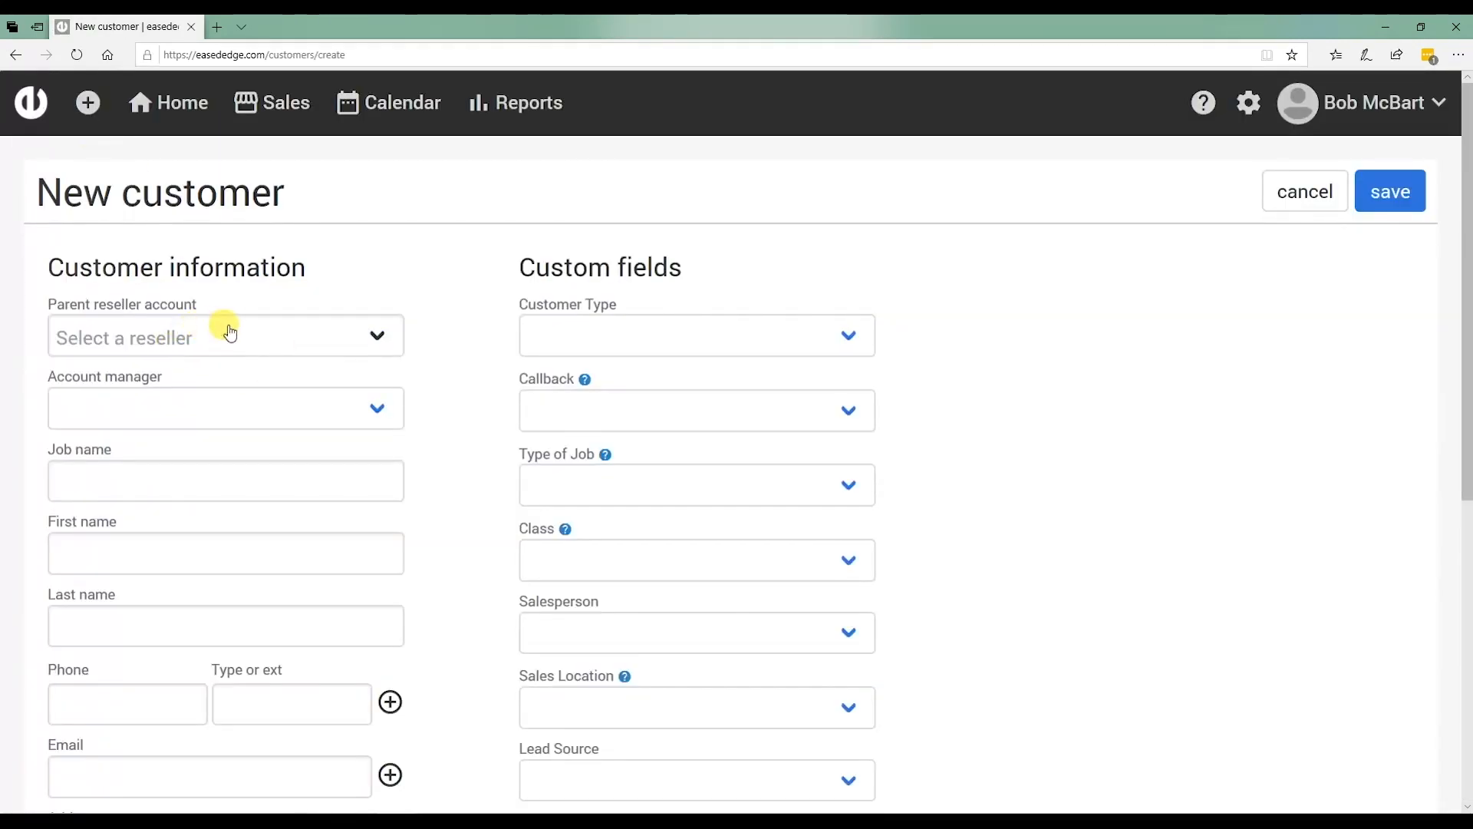
scroll(230, 332, down, 7)
scroll(286, 335, up, 7)
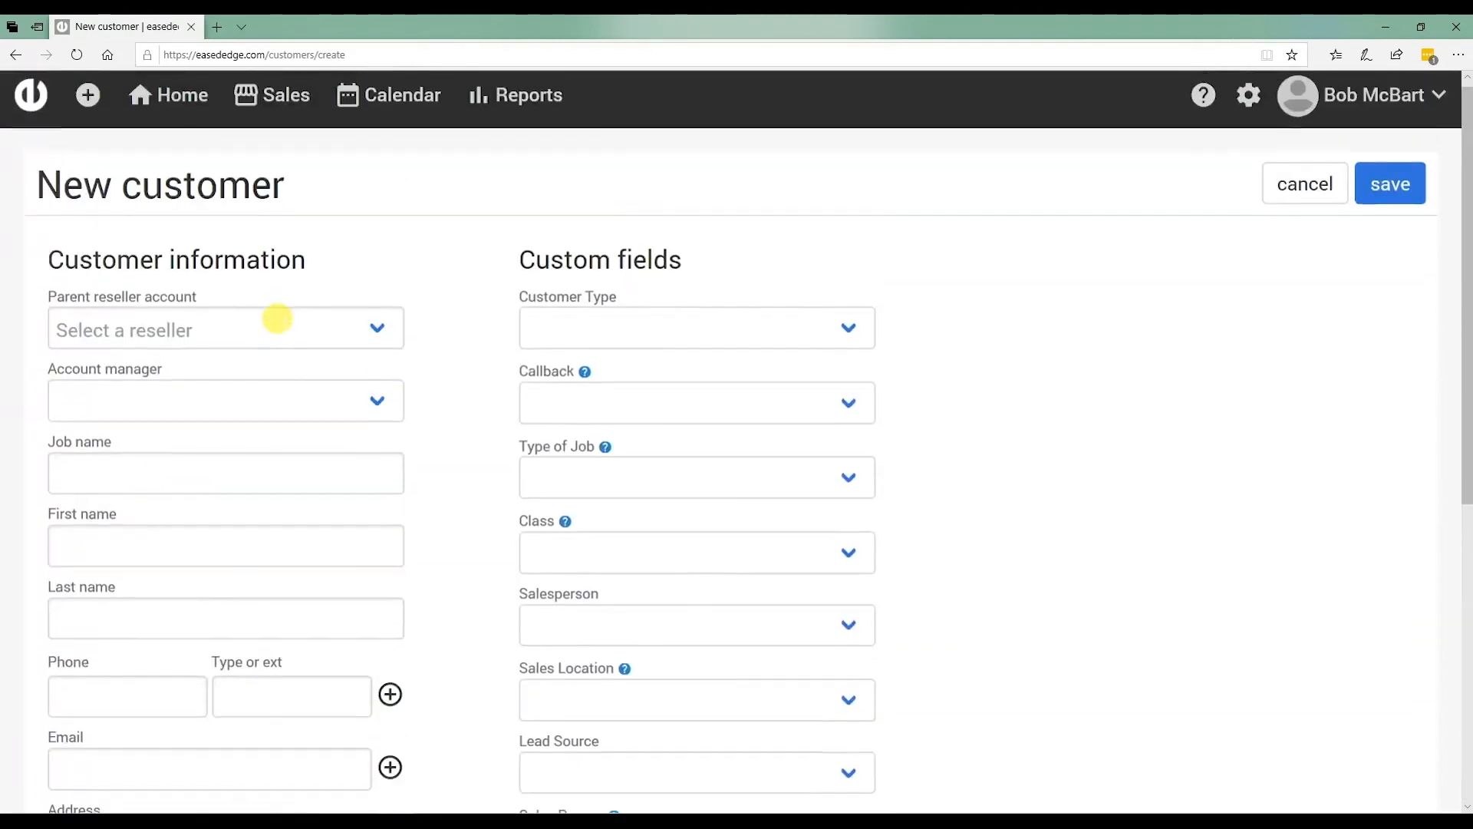
scroll(281, 325, down, 7)
scroll(283, 329, up, 6)
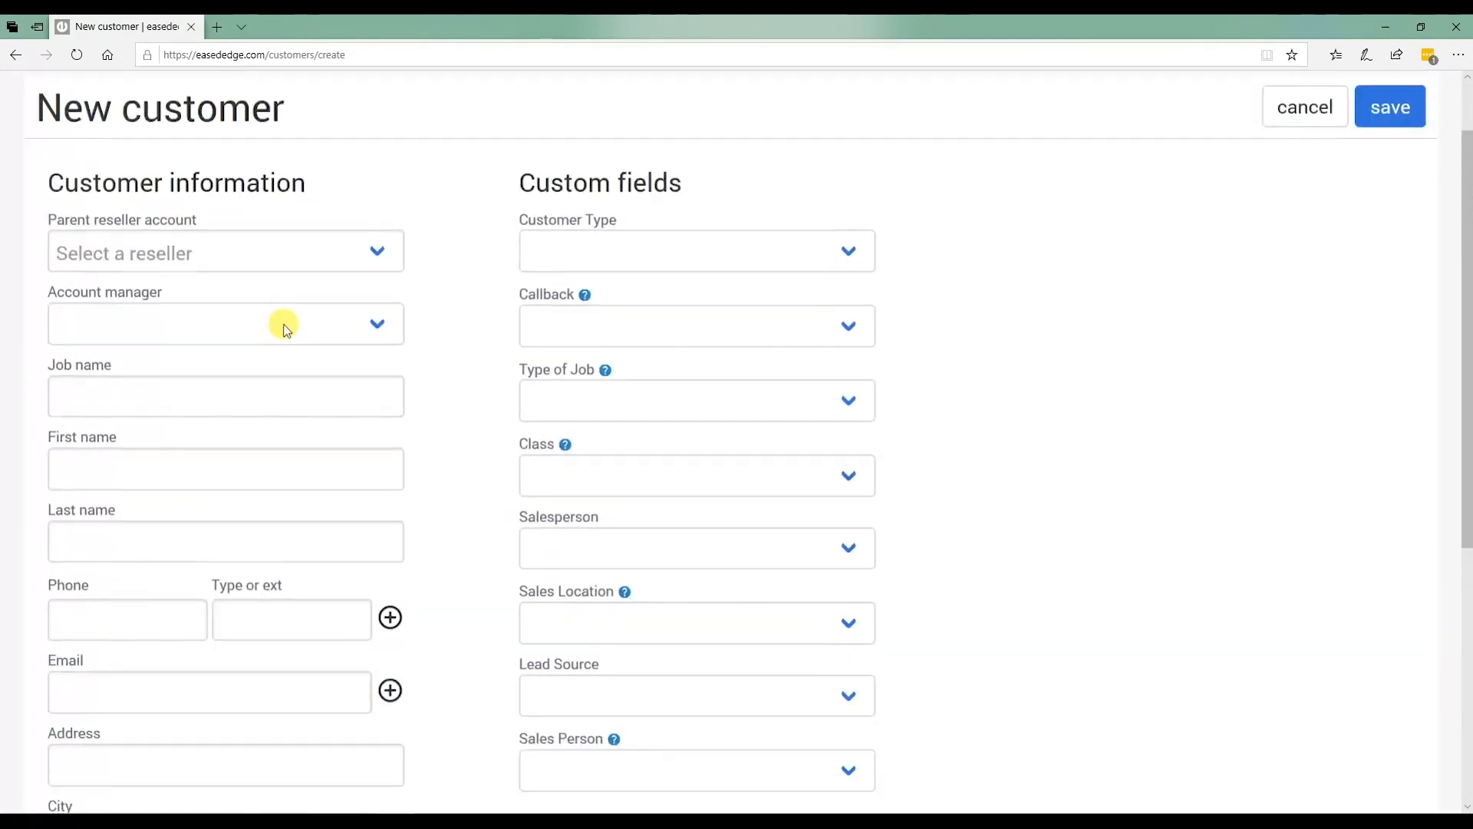
scroll(286, 330, up, 1)
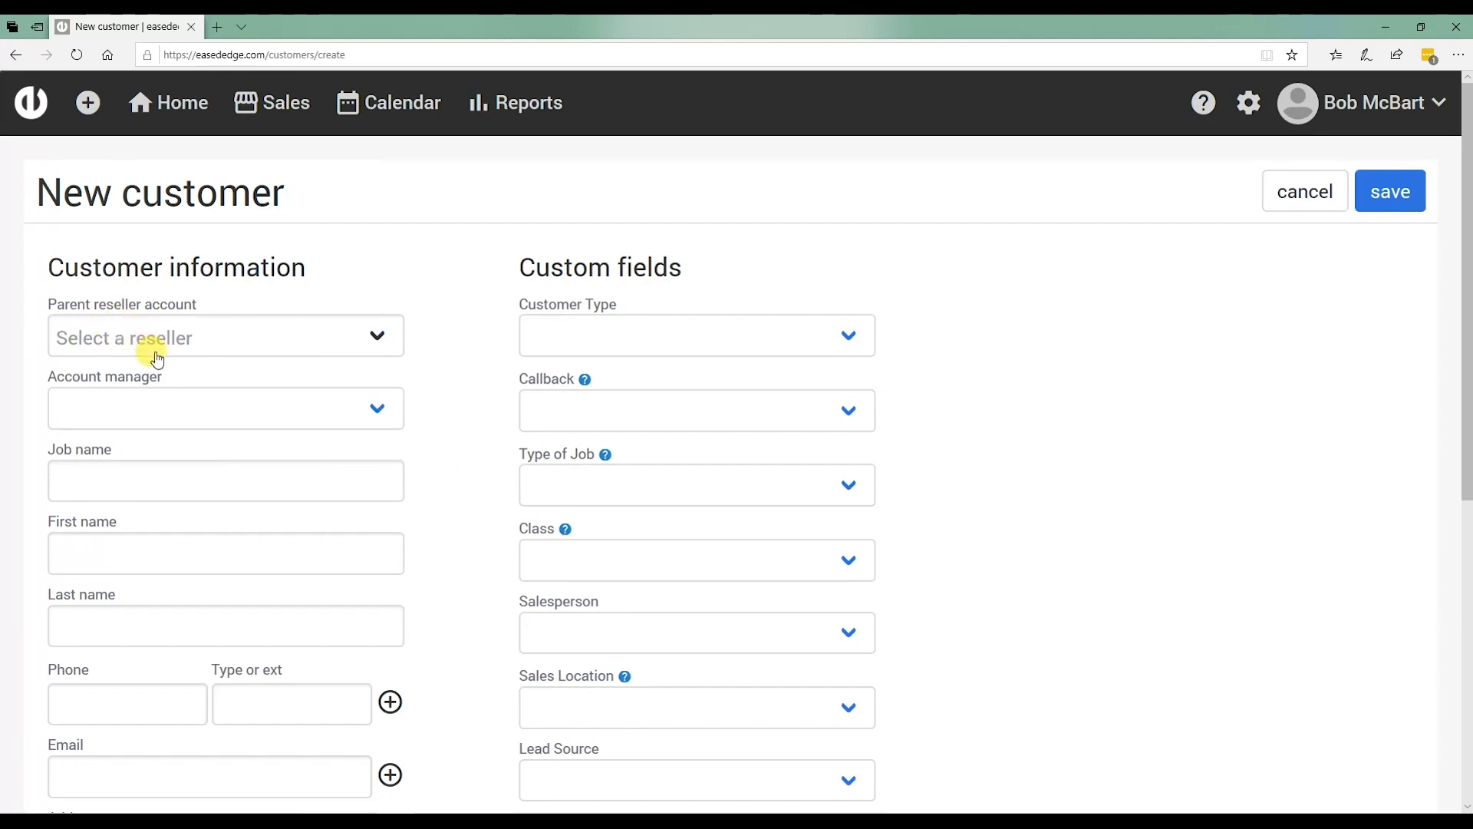
scroll(354, 428, down, 2)
scroll(352, 421, up, 3)
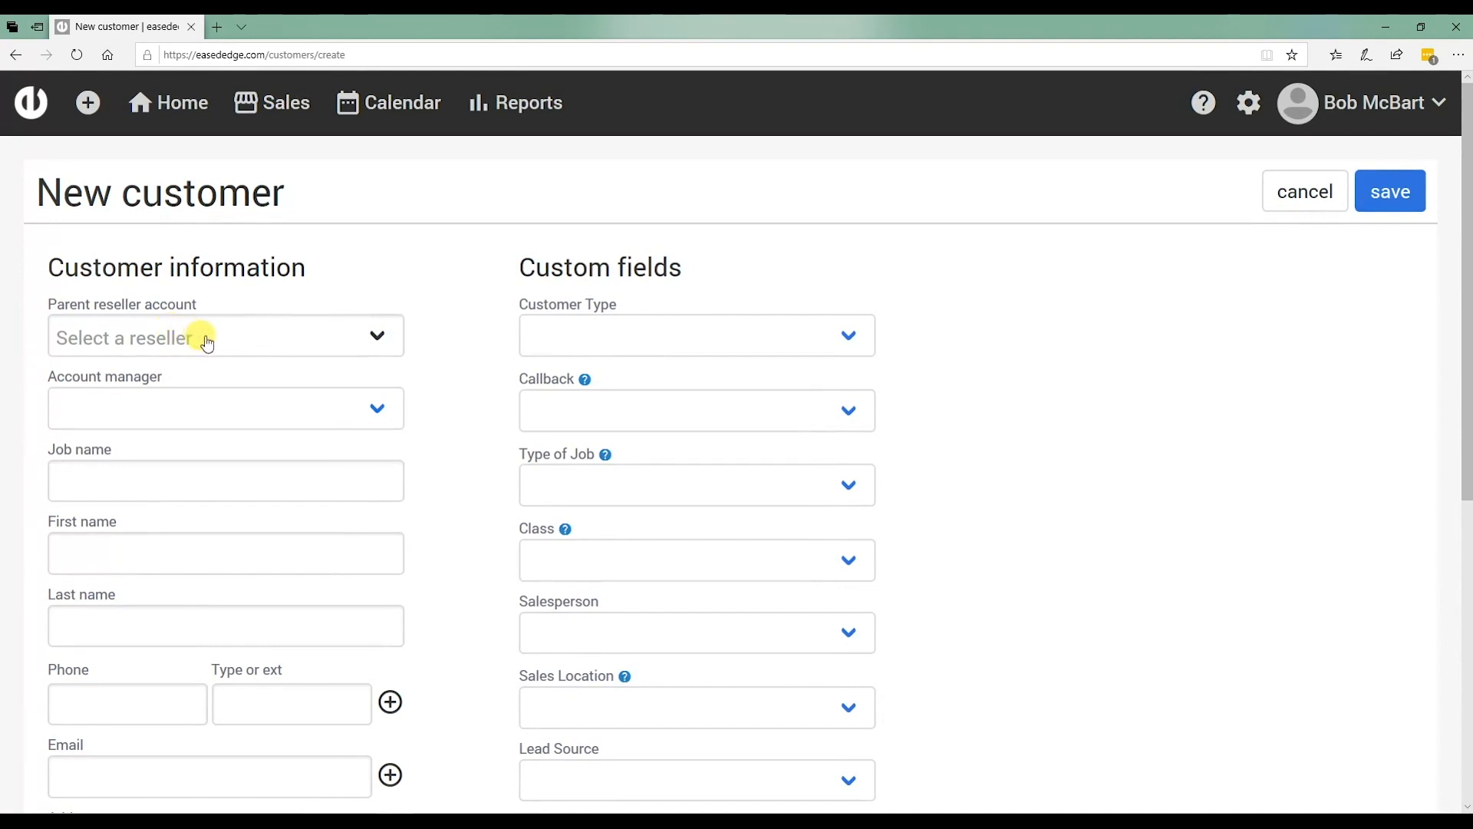
scroll(198, 391, down, 3)
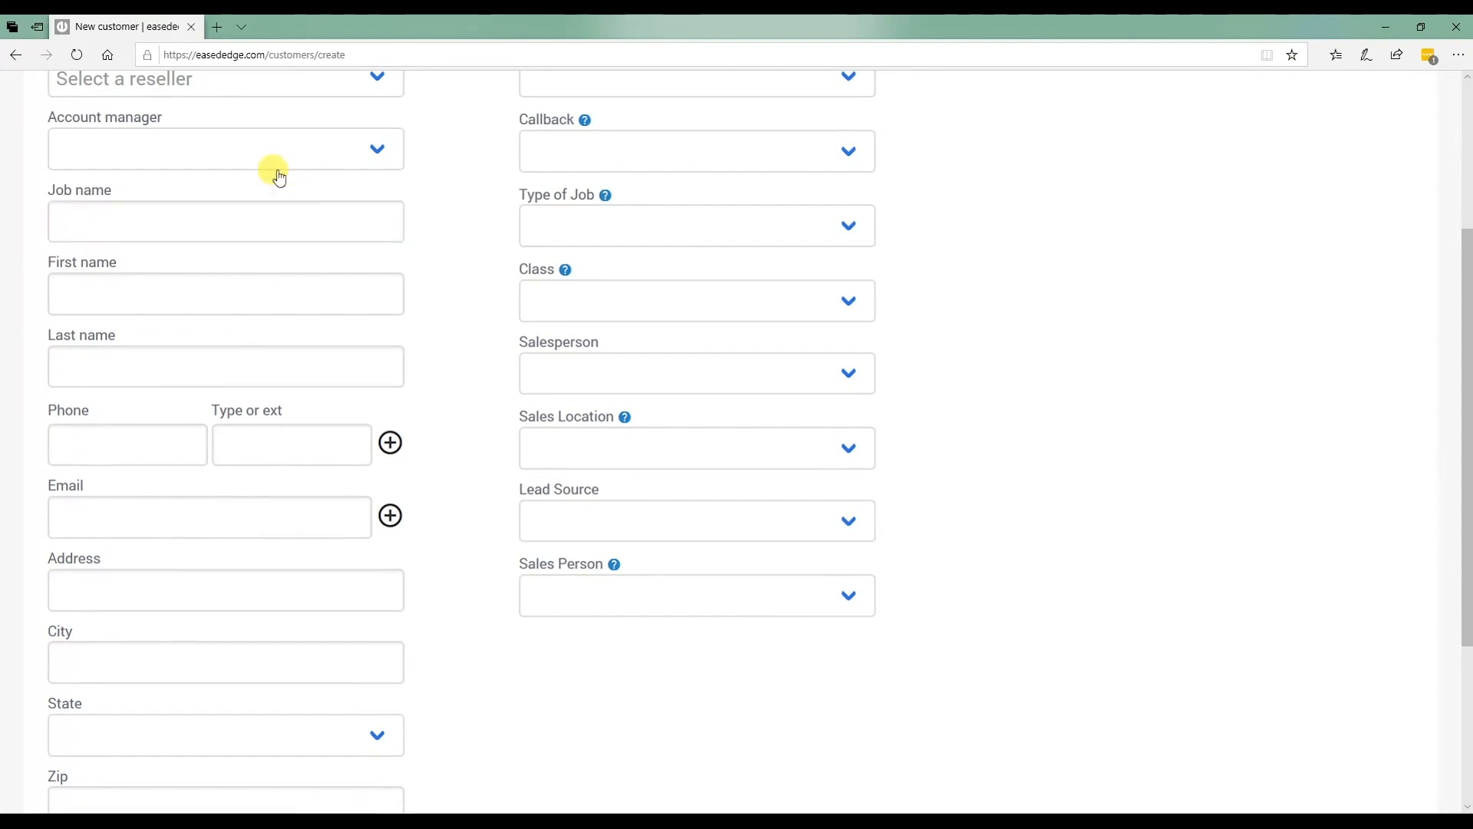
Pick the logged-in user as Account manager, then place the cursor in Job name.
click(194, 162)
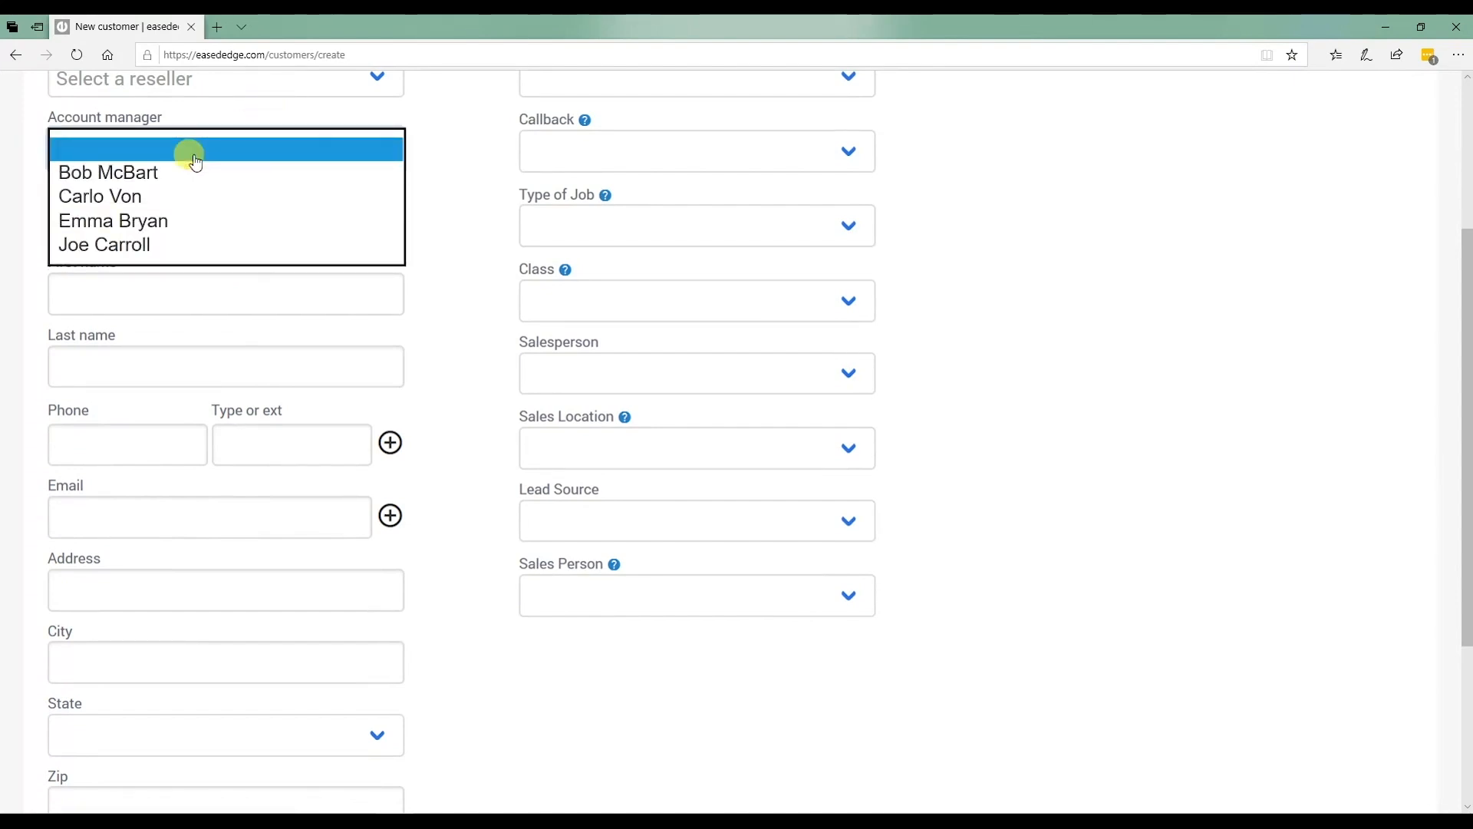
click(158, 184)
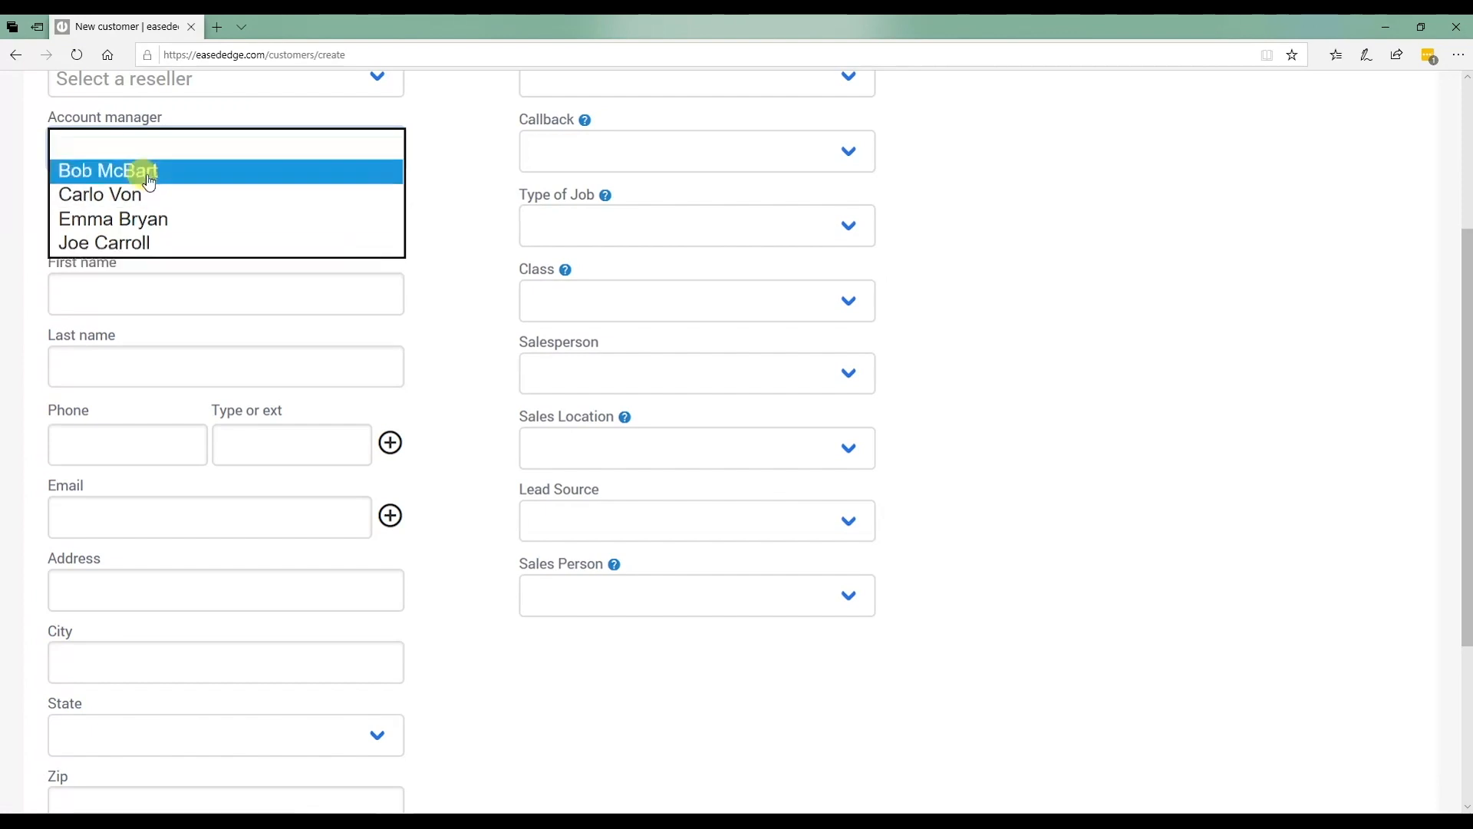
click(145, 214)
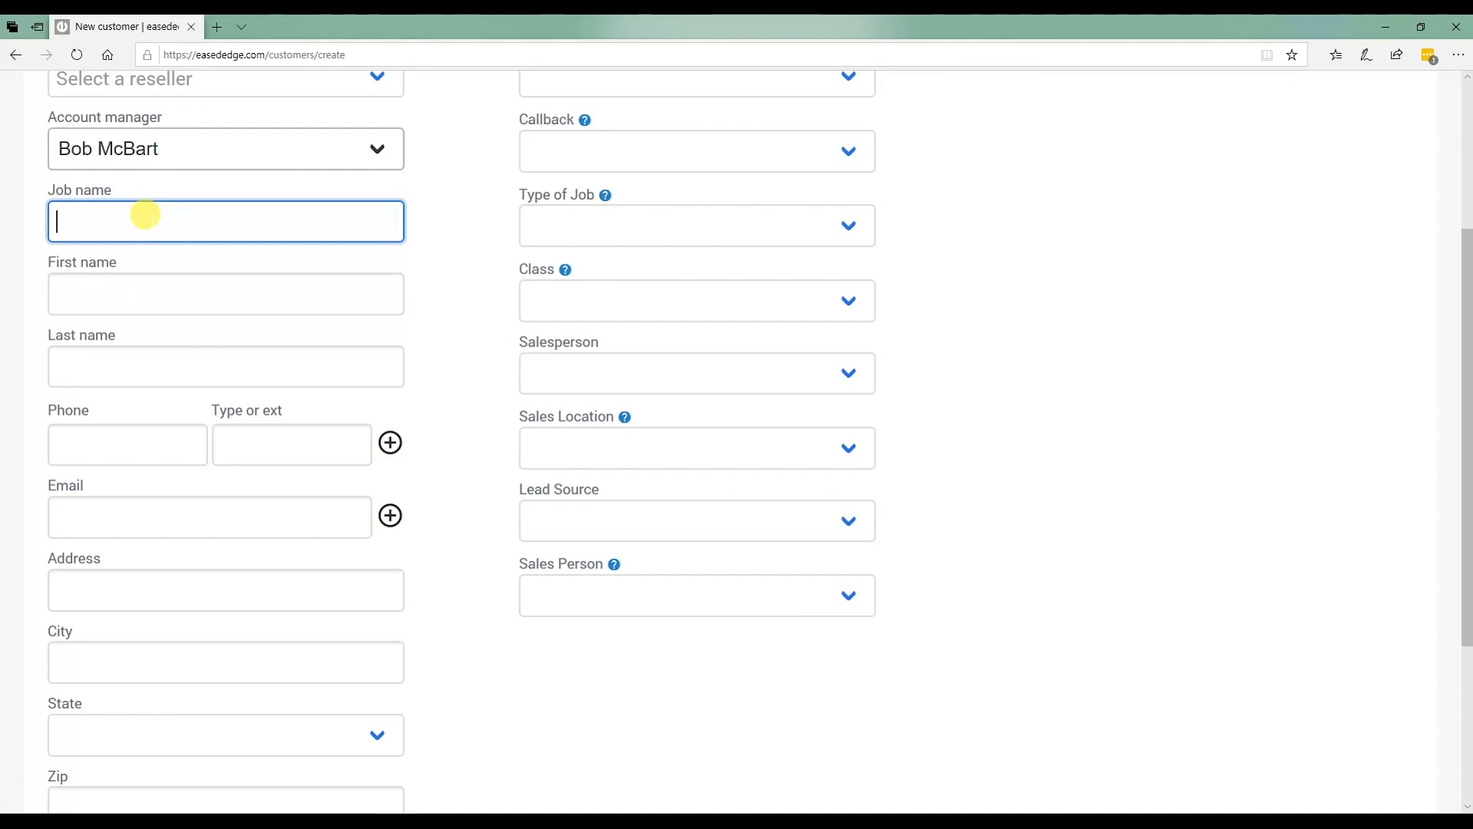
scroll(458, 263, up, 3)
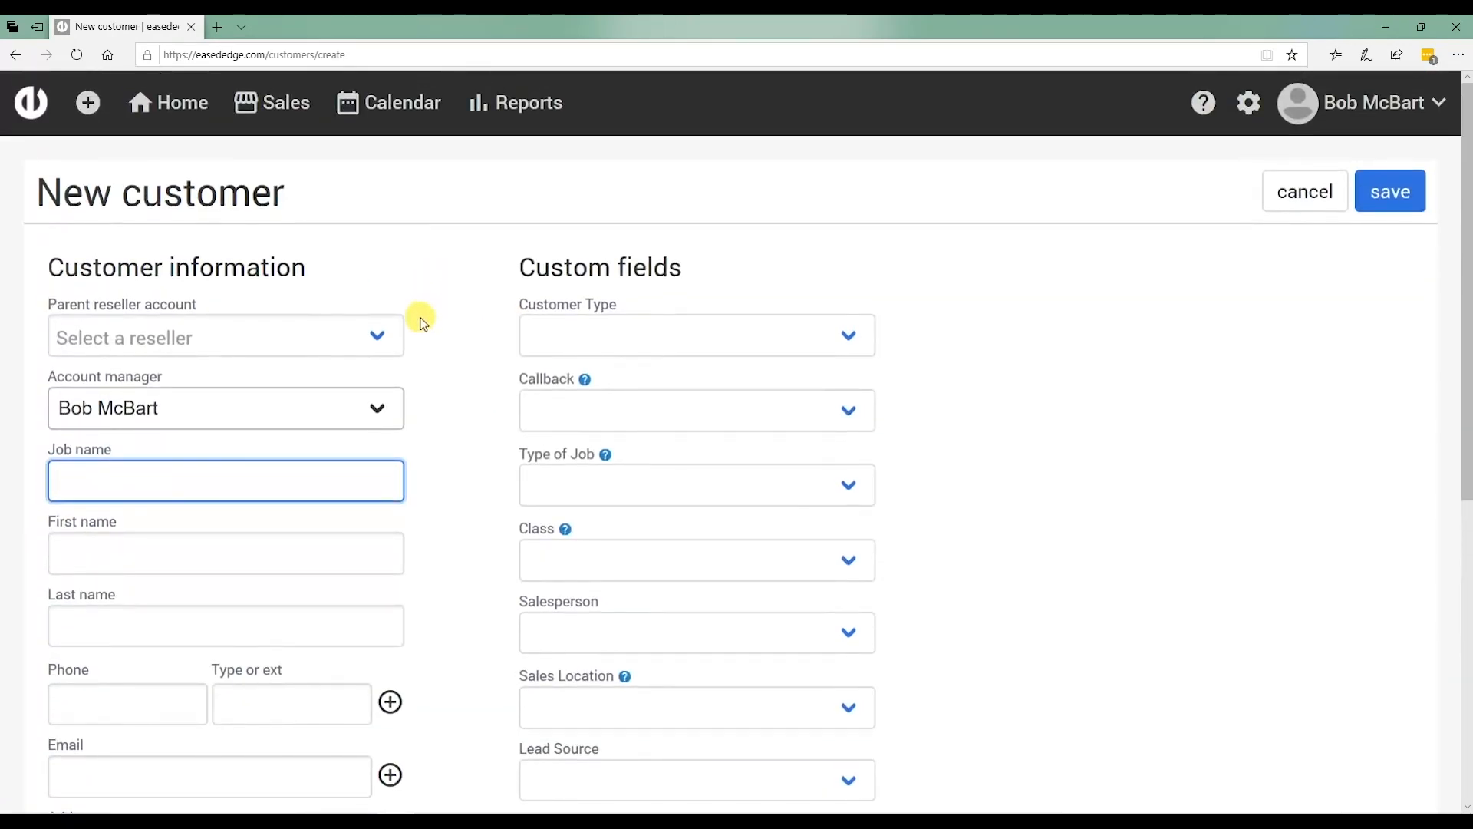
scroll(427, 365, down, 3)
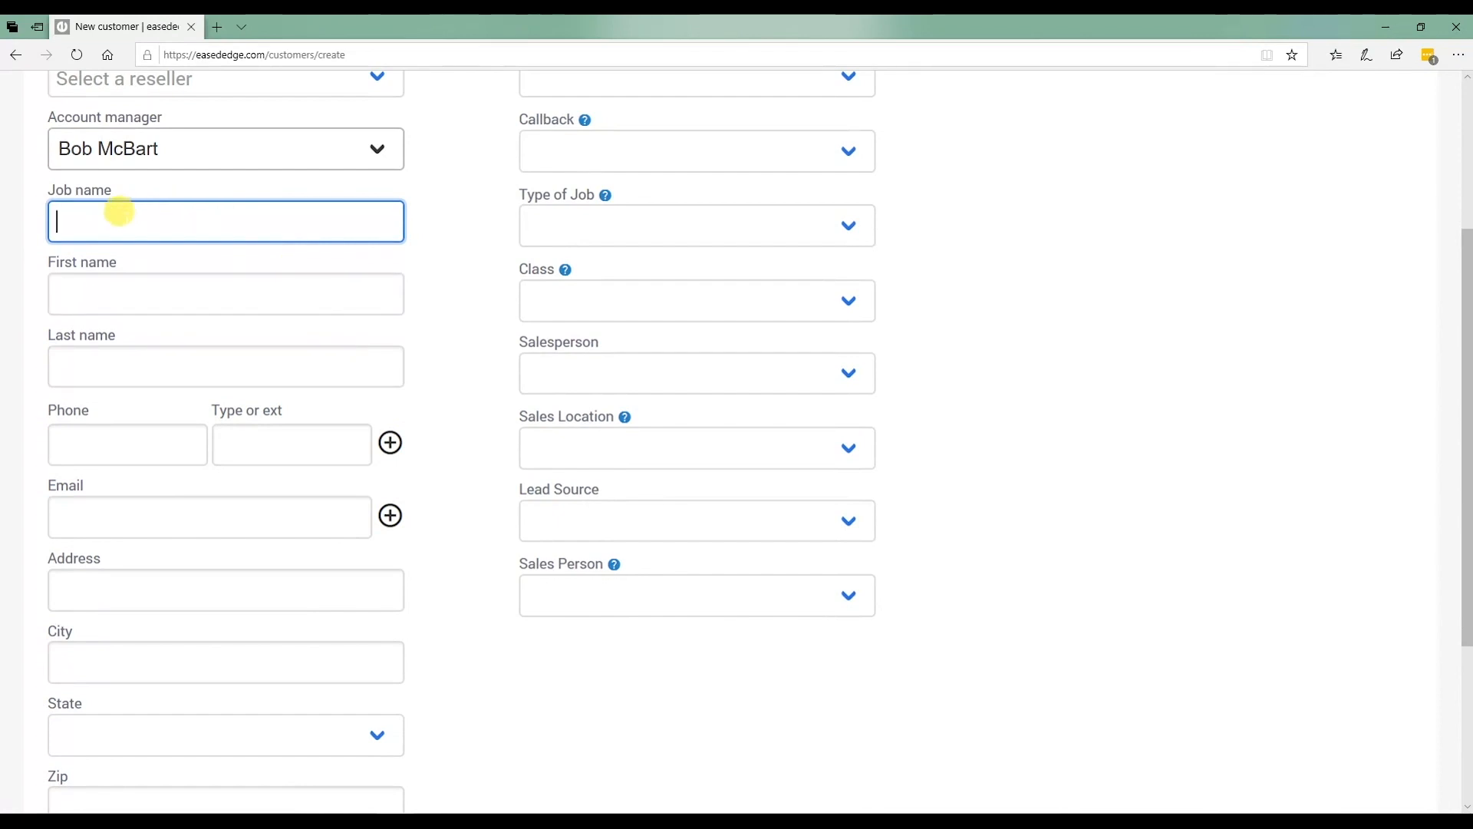
Enter the job name and the customer's first and last name, replacing the mistyped last name.
text(Anderson)
click(120, 297)
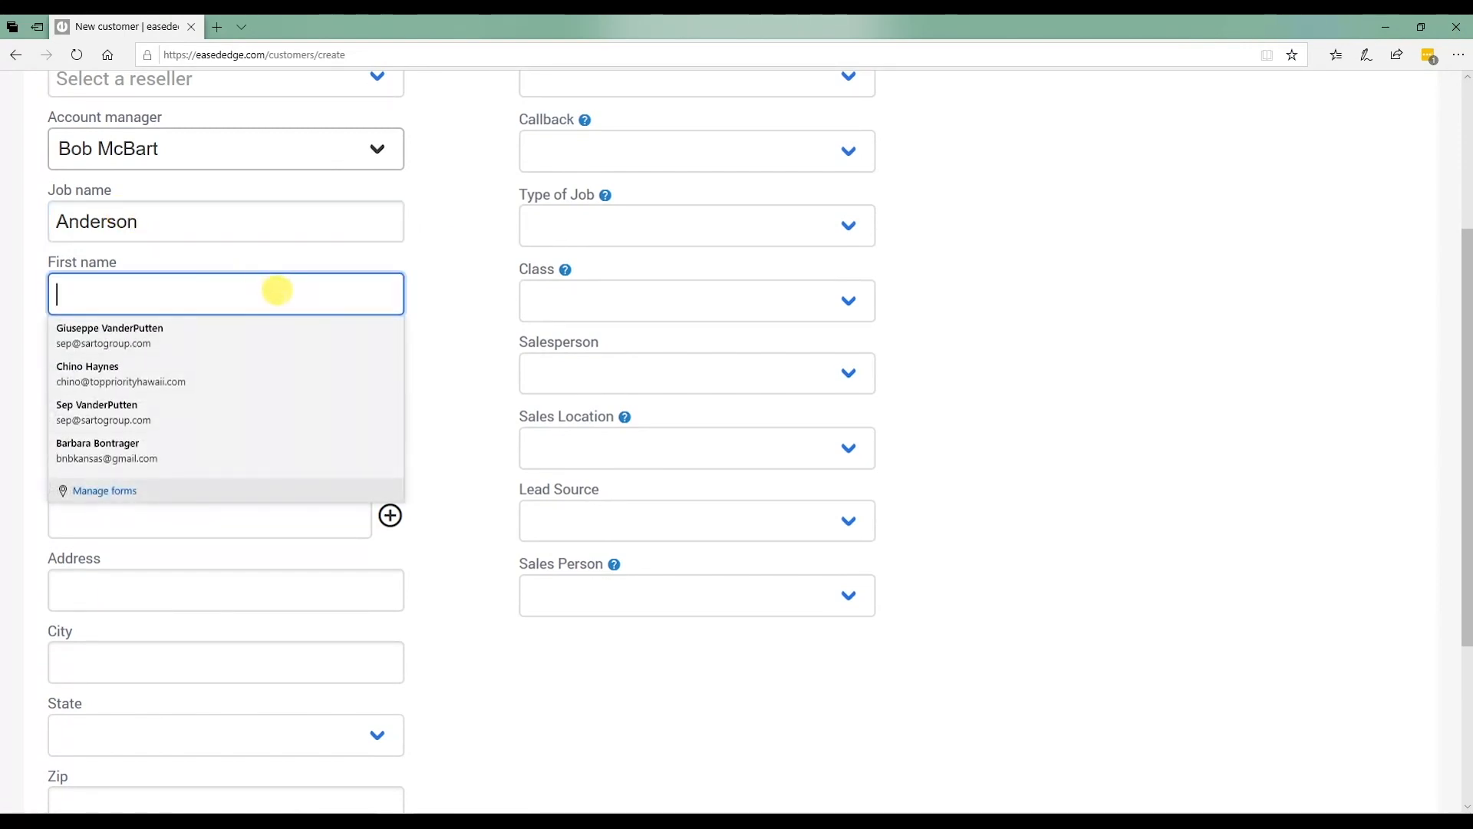
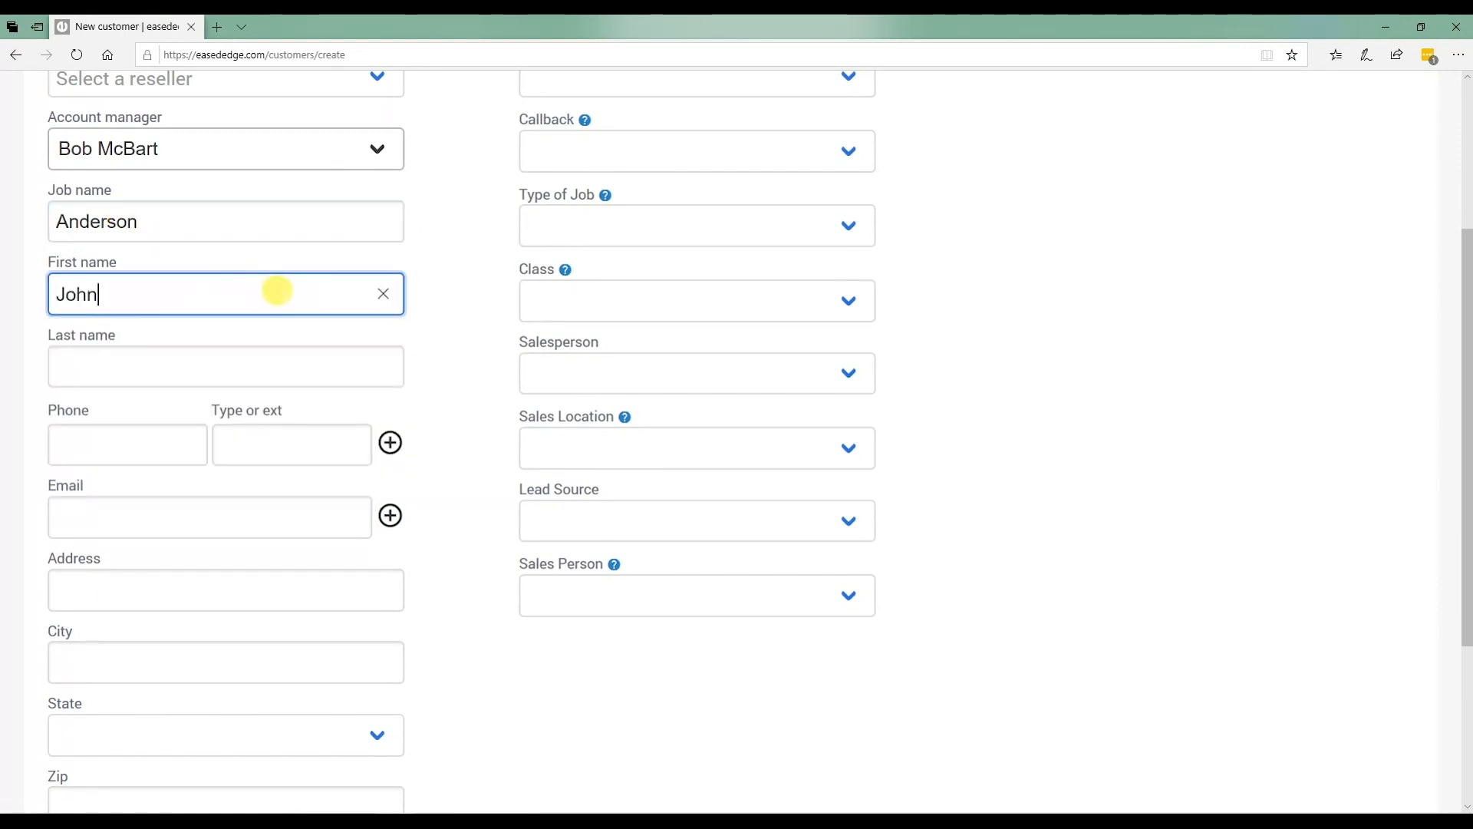
click(141, 369)
text(D)
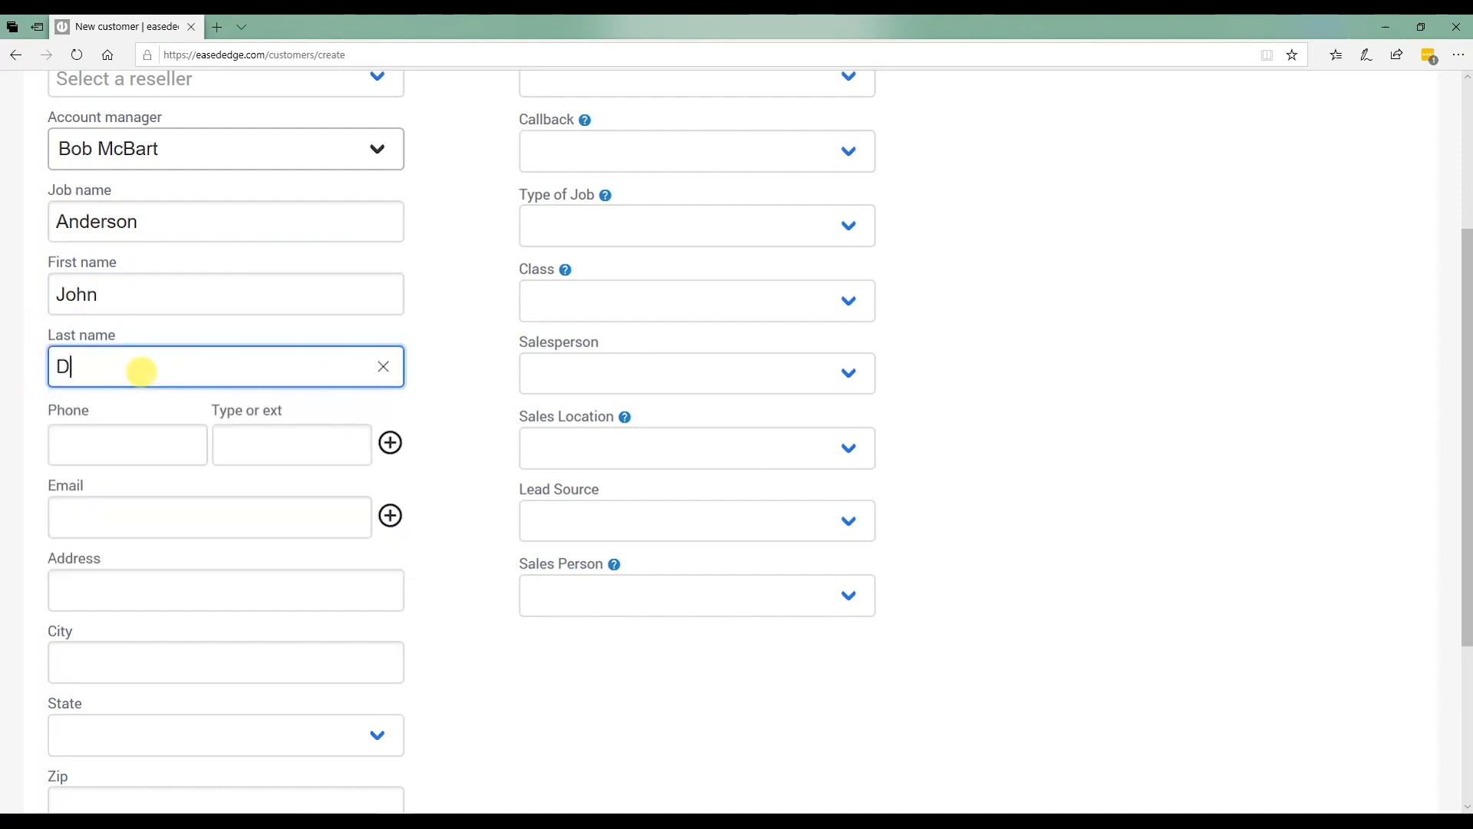
text(oe)
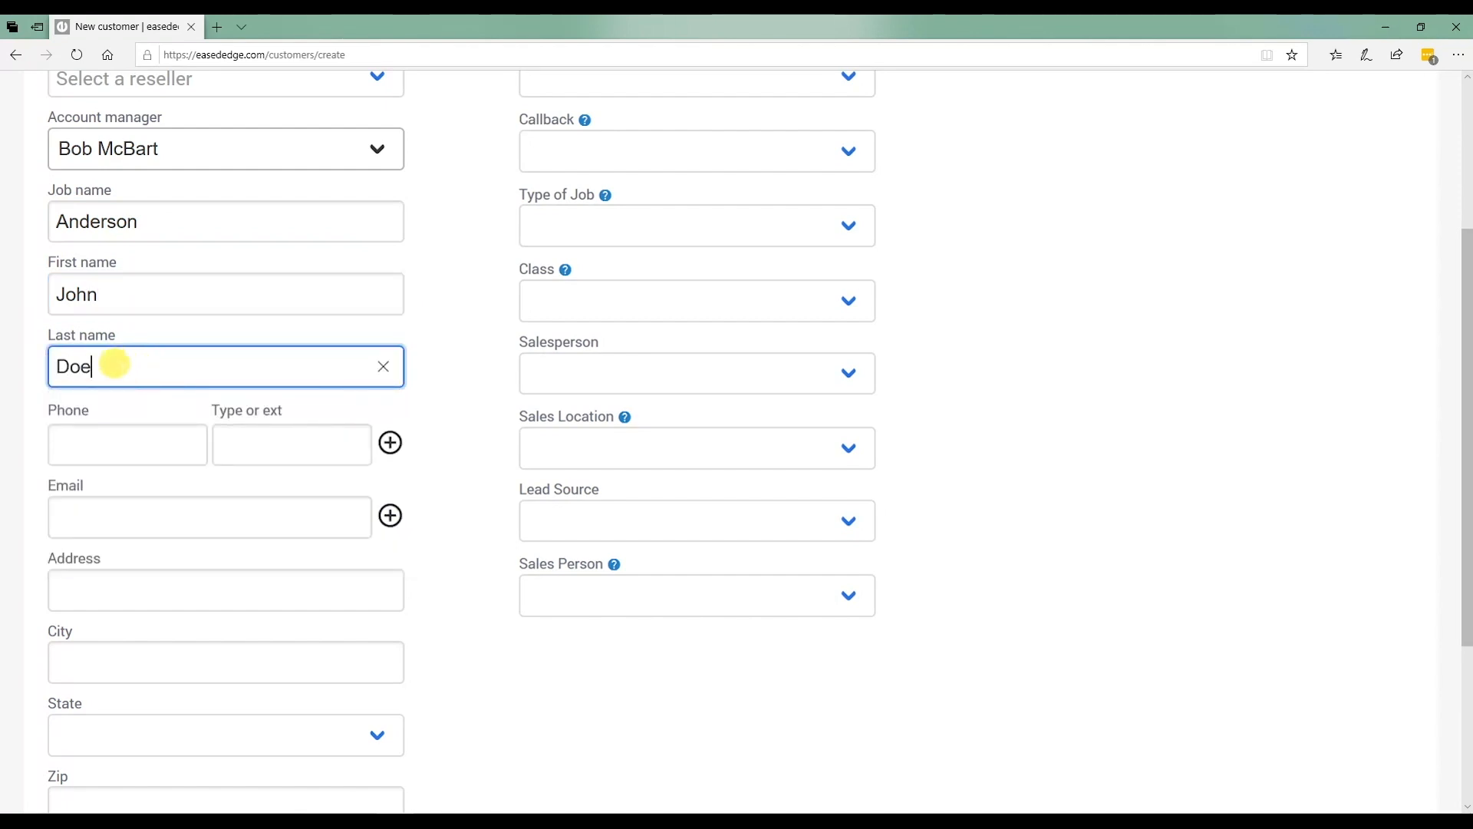
drag(115, 365, 4, 357)
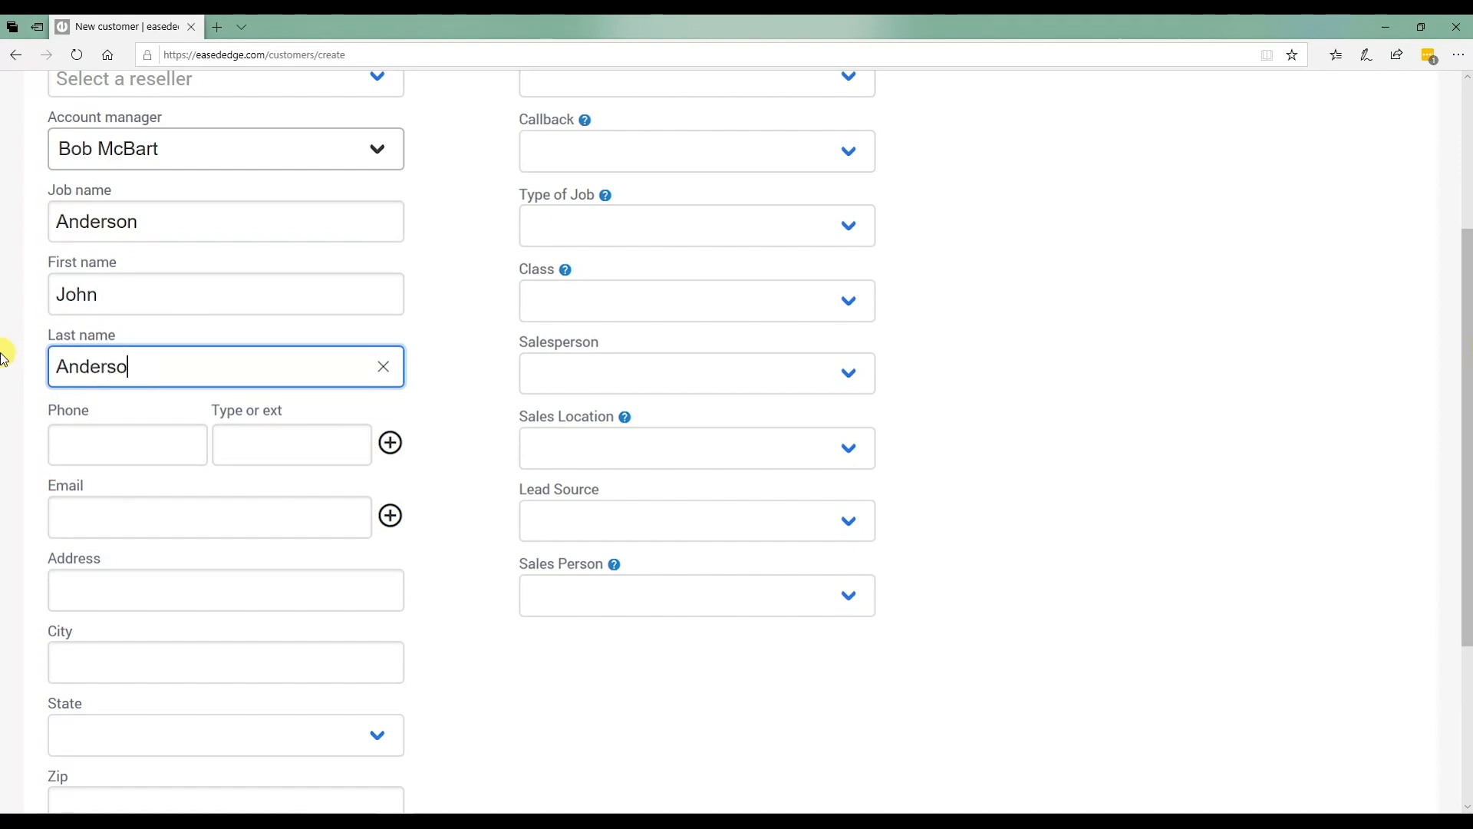
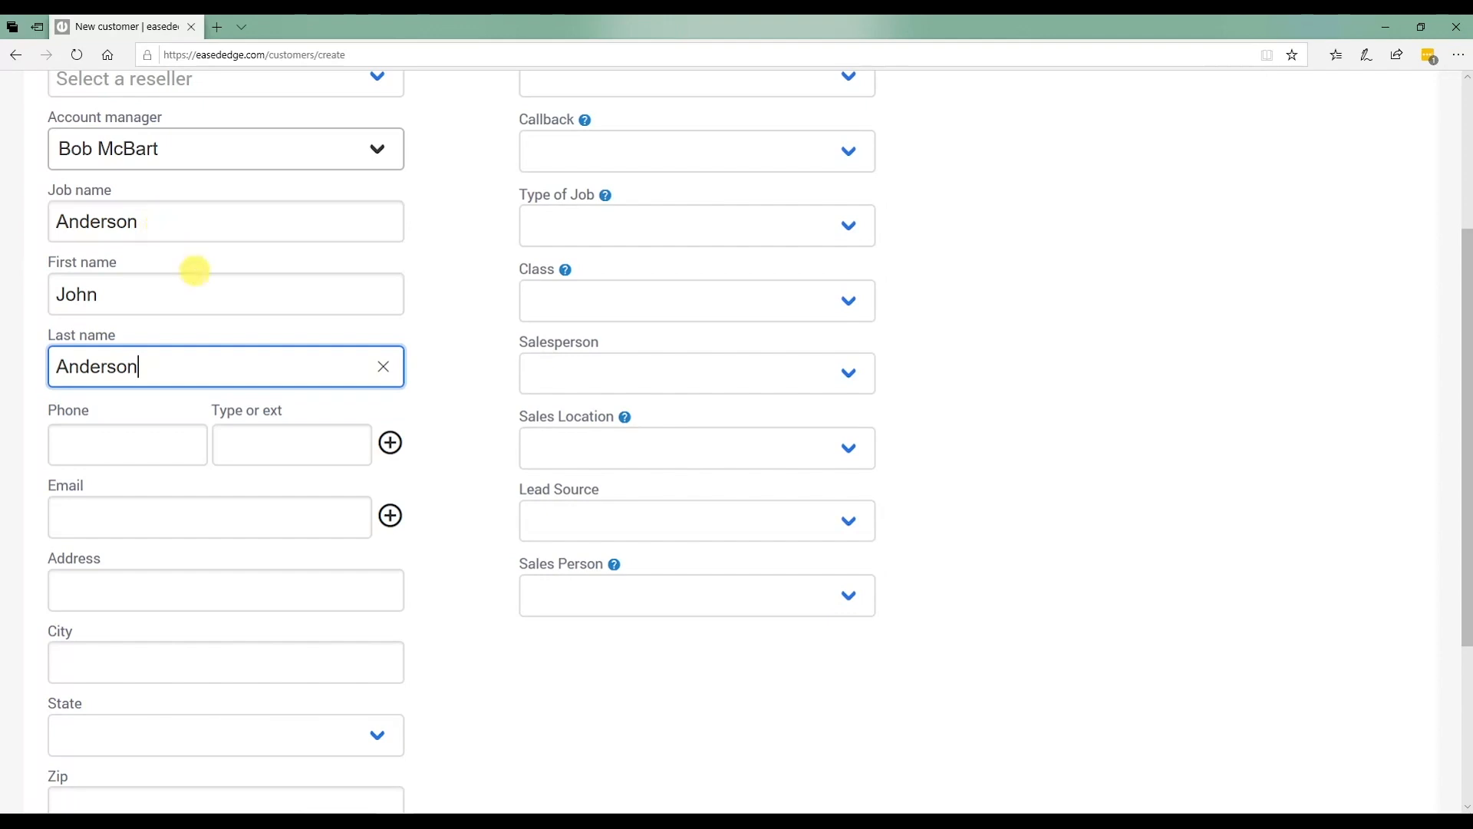
scroll(176, 294, down, 3)
Enter two phone numbers, typed Cell and Office.
click(117, 176)
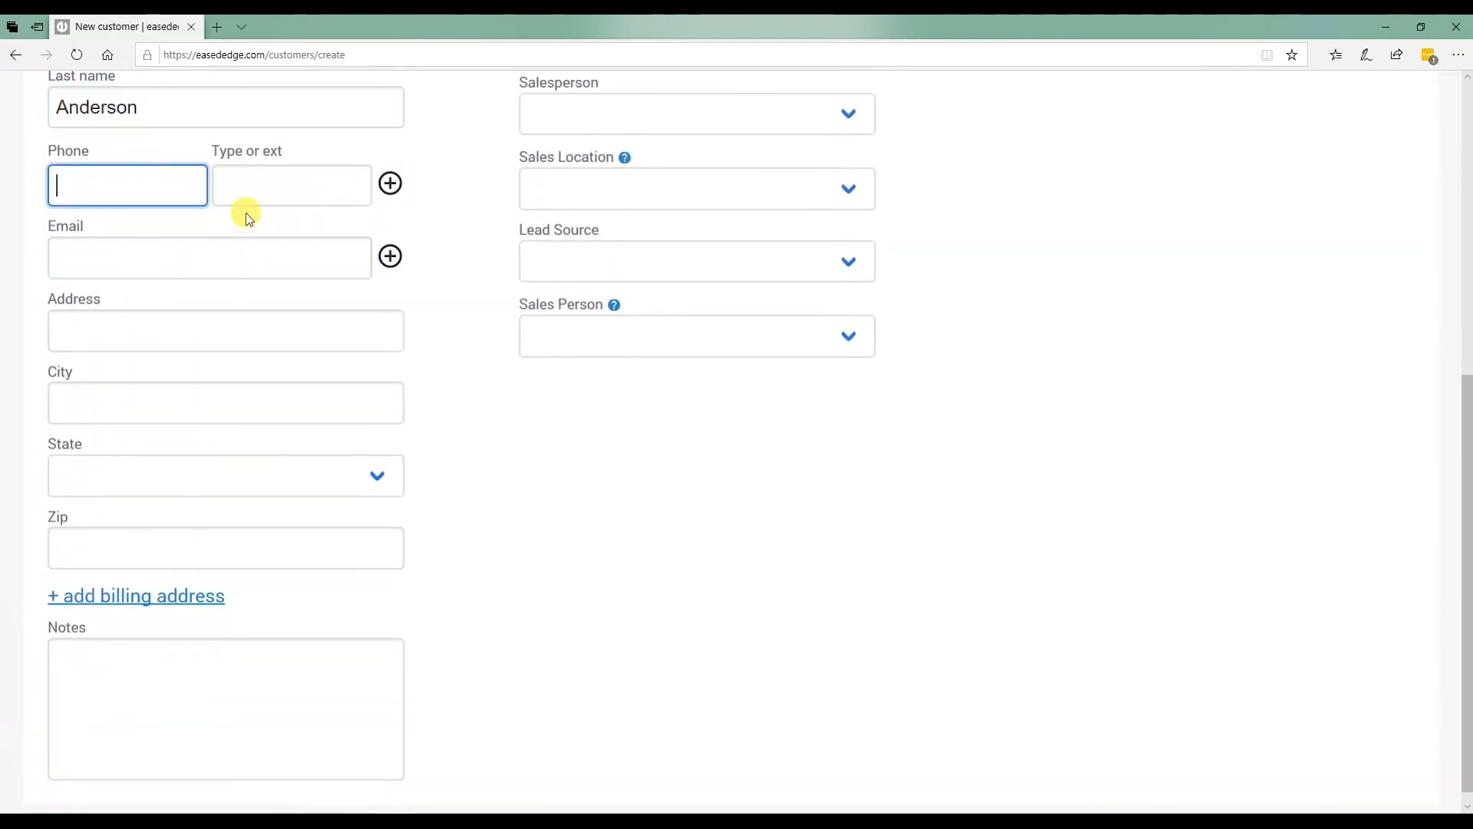
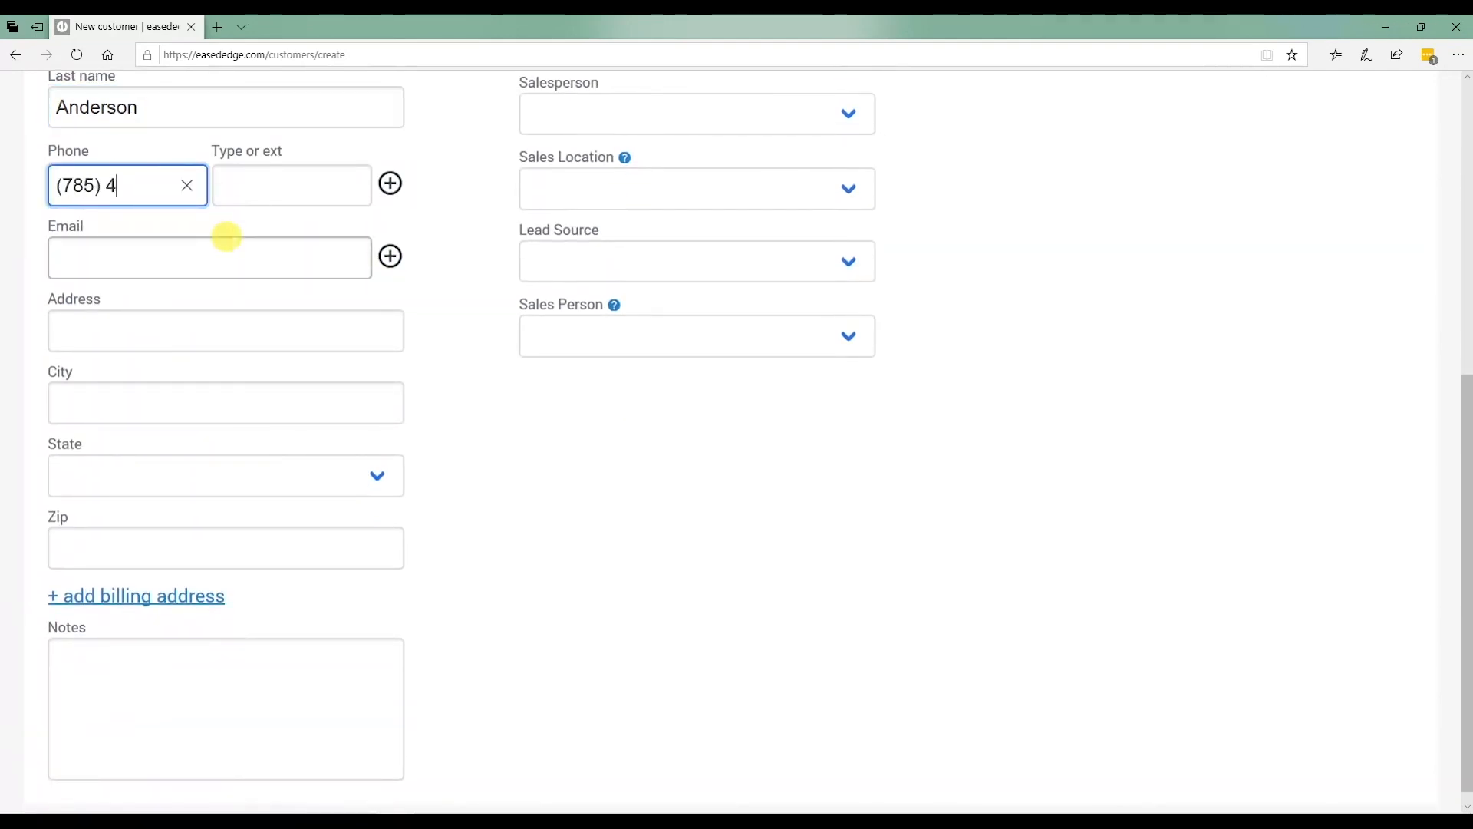
click(270, 187)
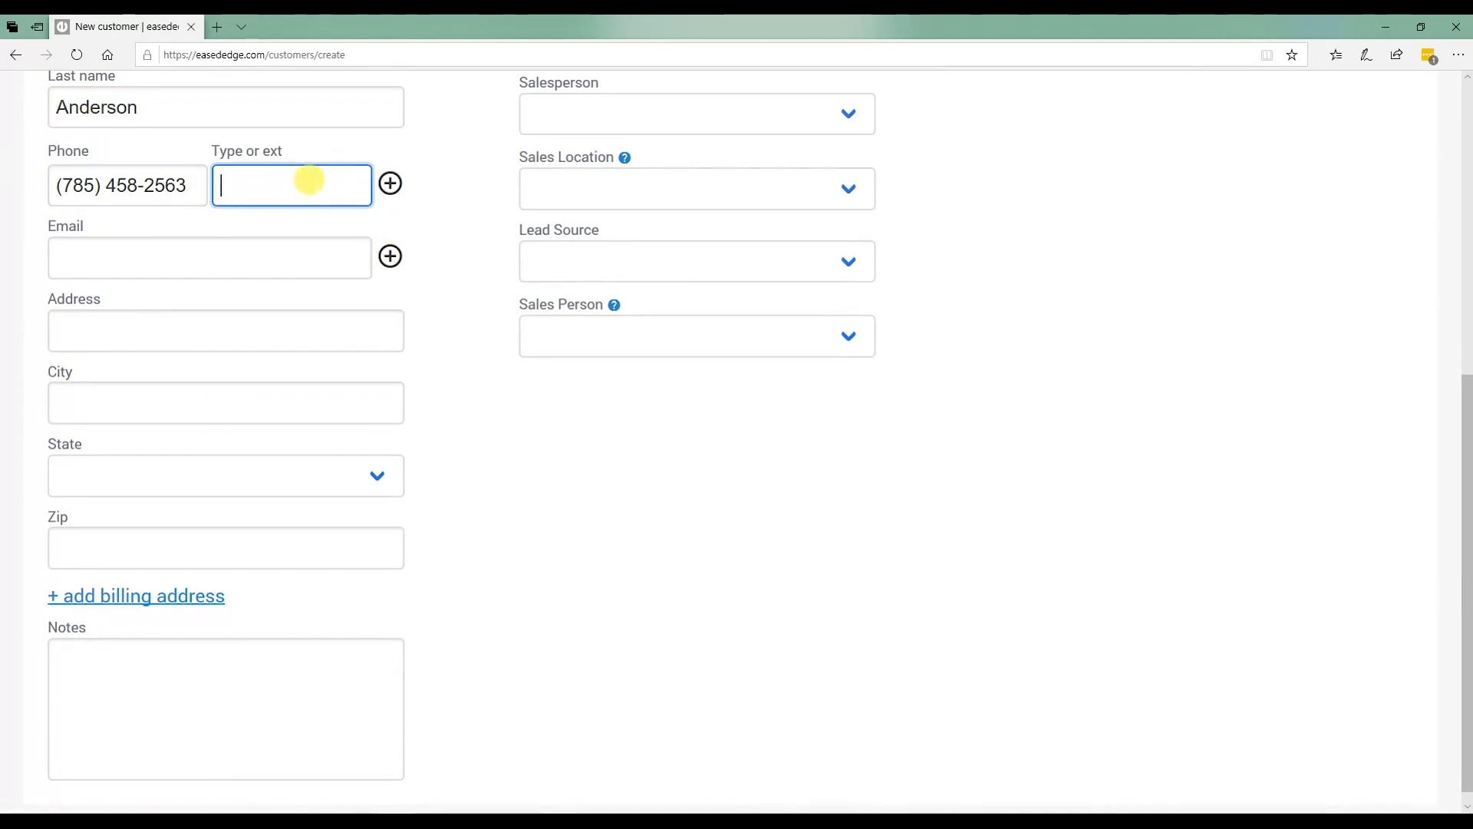
text(Cell)
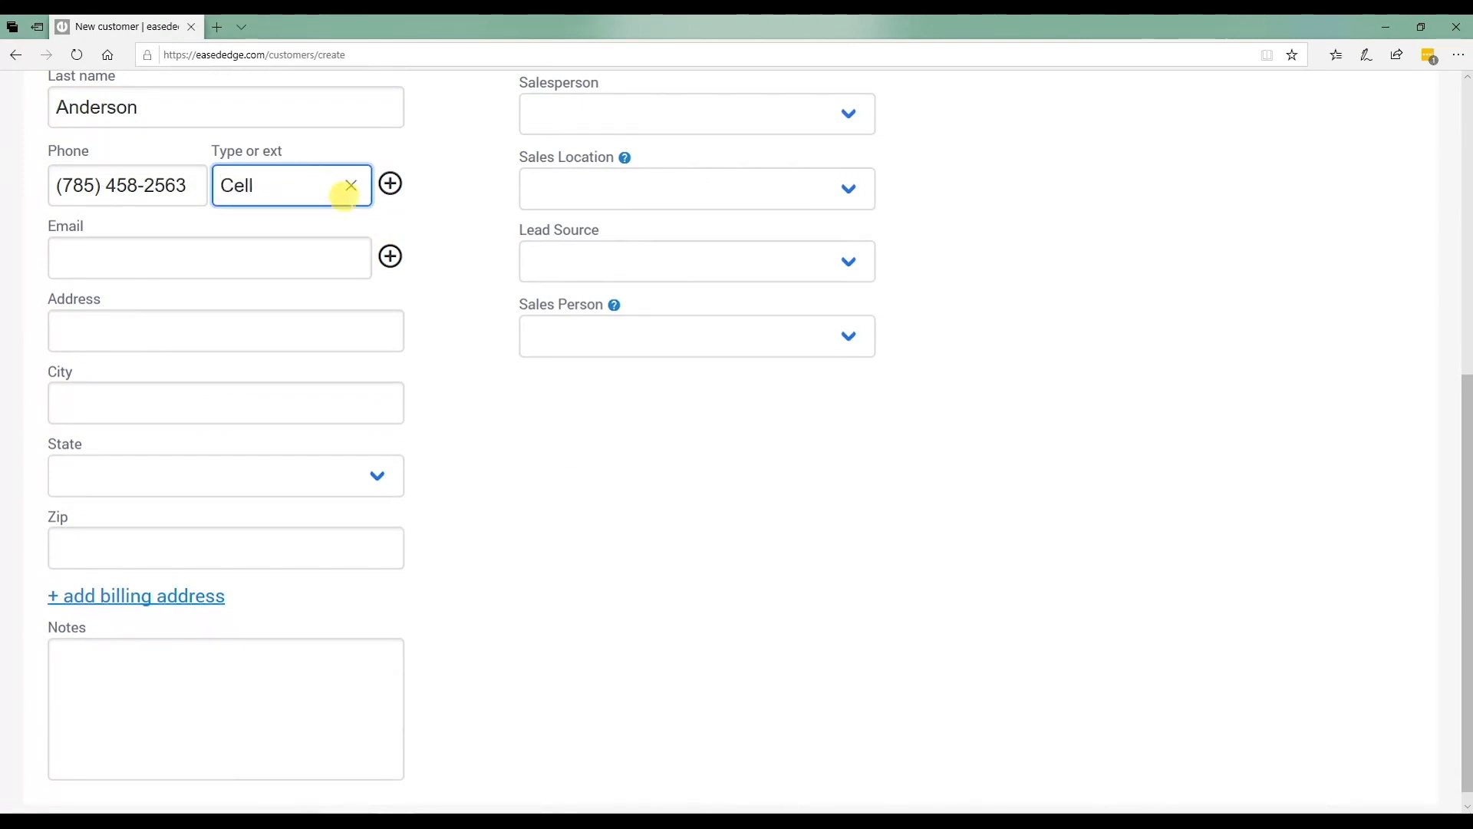
click(390, 183)
click(182, 238)
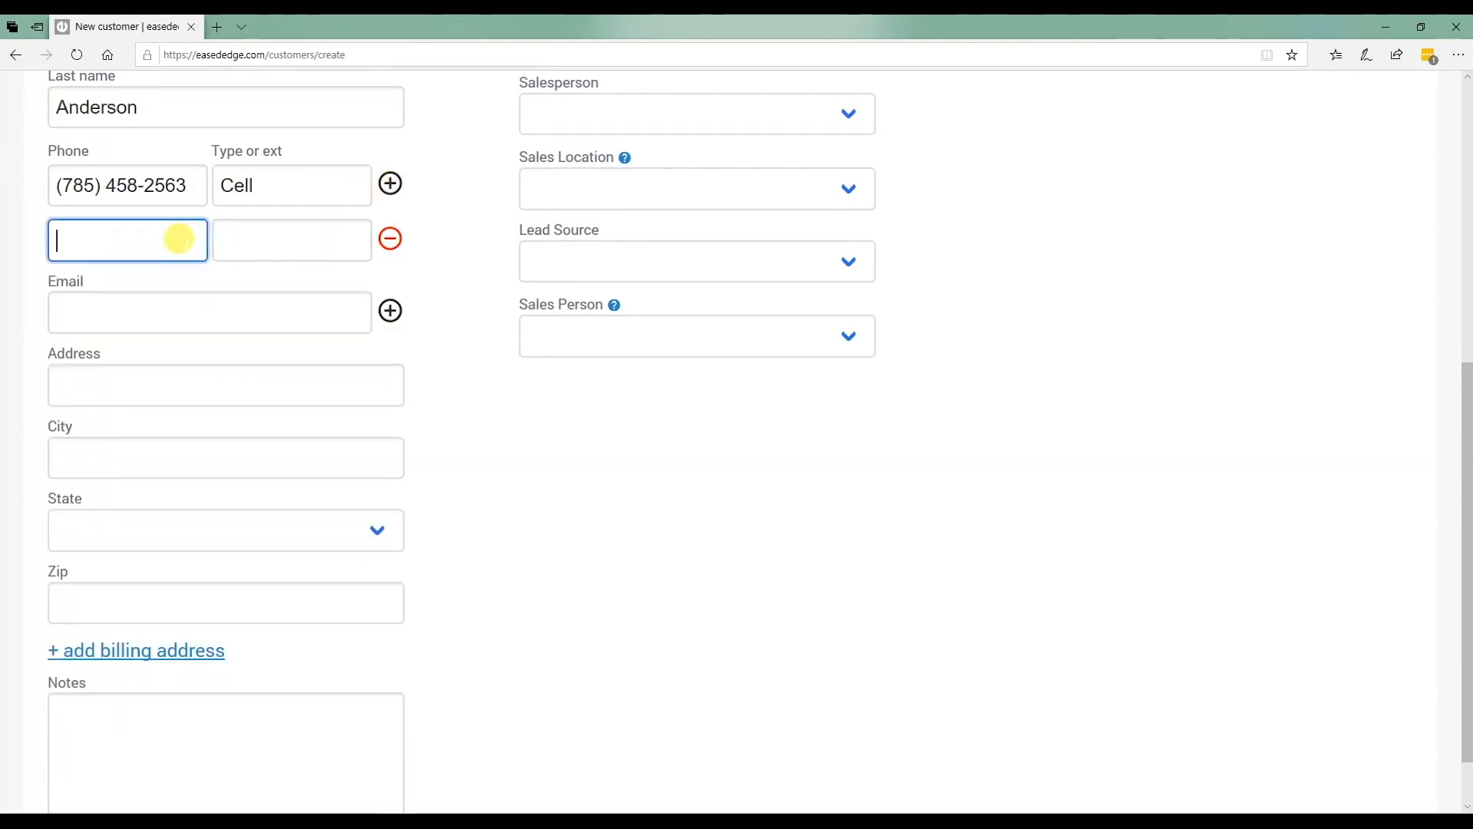
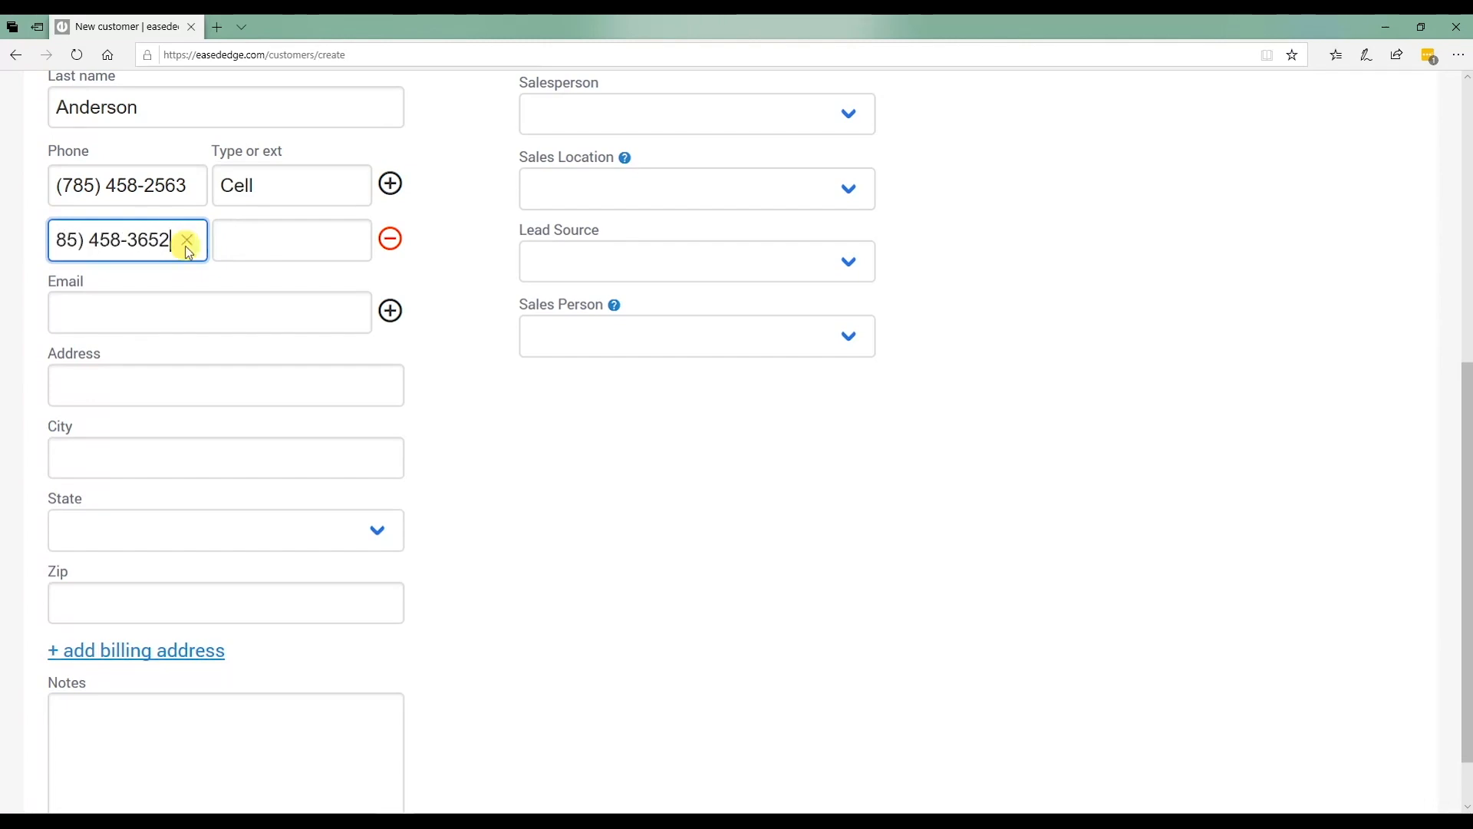
click(279, 240)
text(Offi)
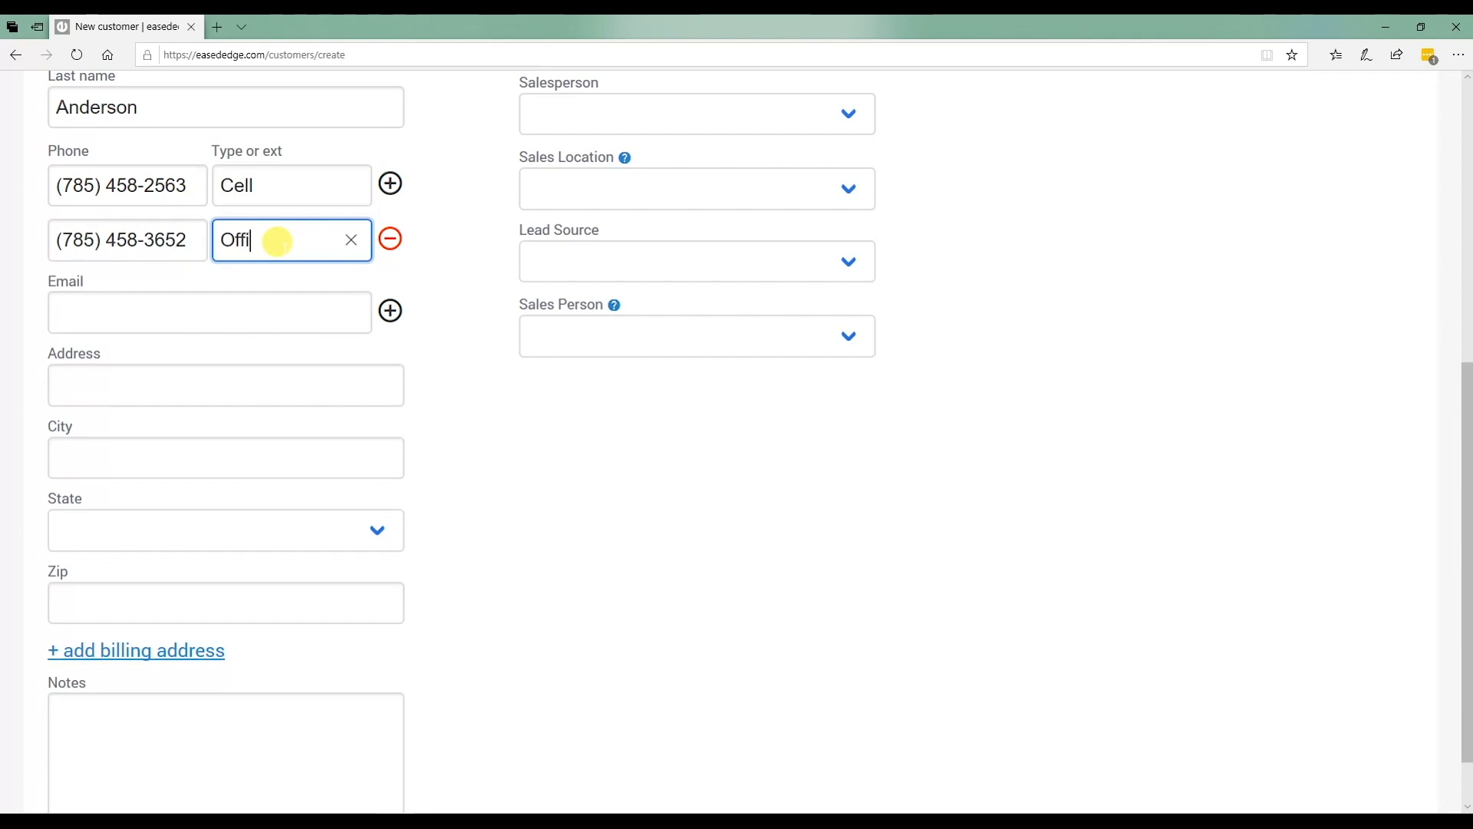
text(ce)
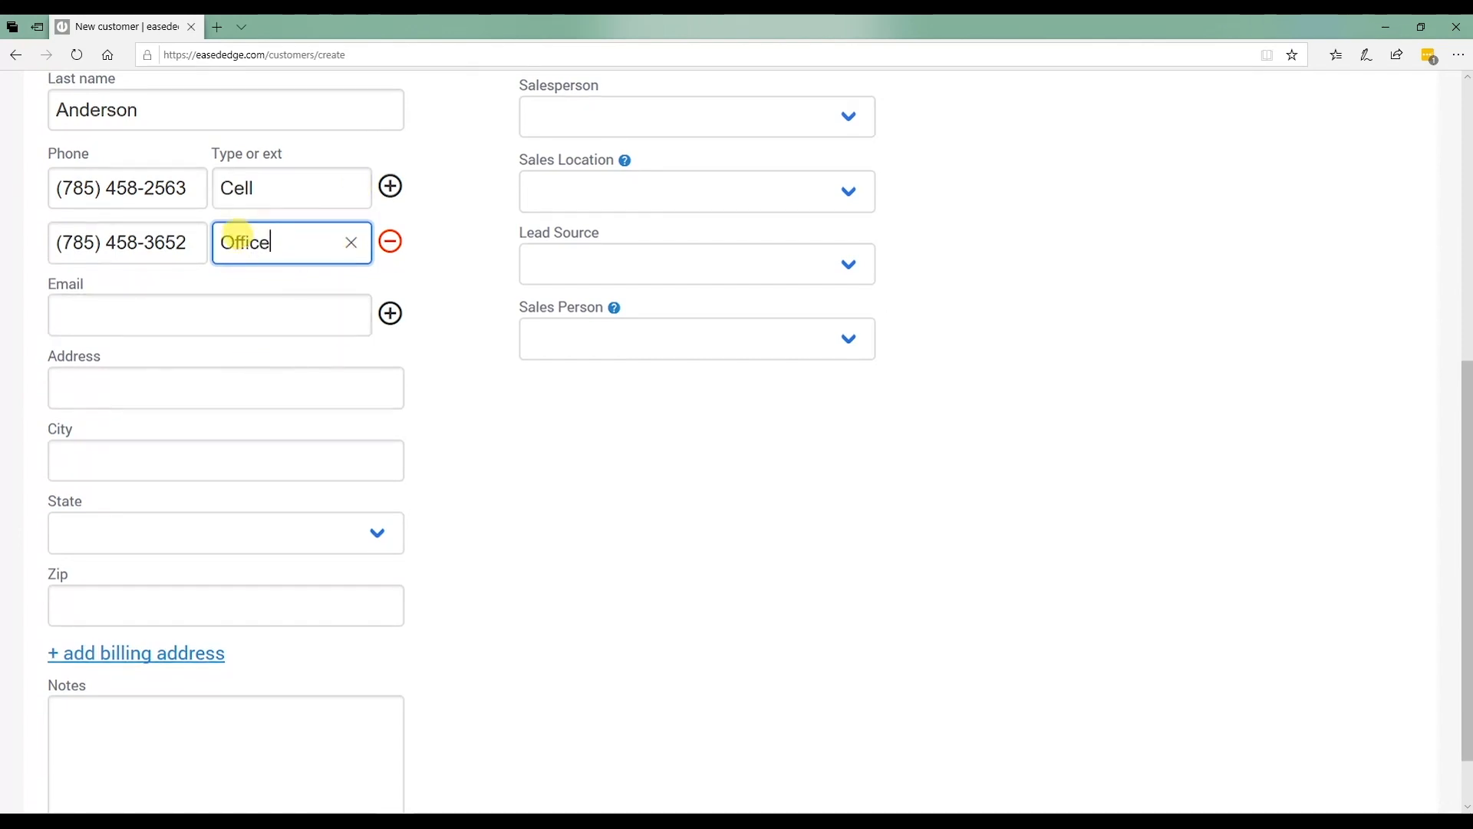
Add the second spouse's name to First name and start labelling the first phone with a spouse's name.
scroll(222, 244, up, 3)
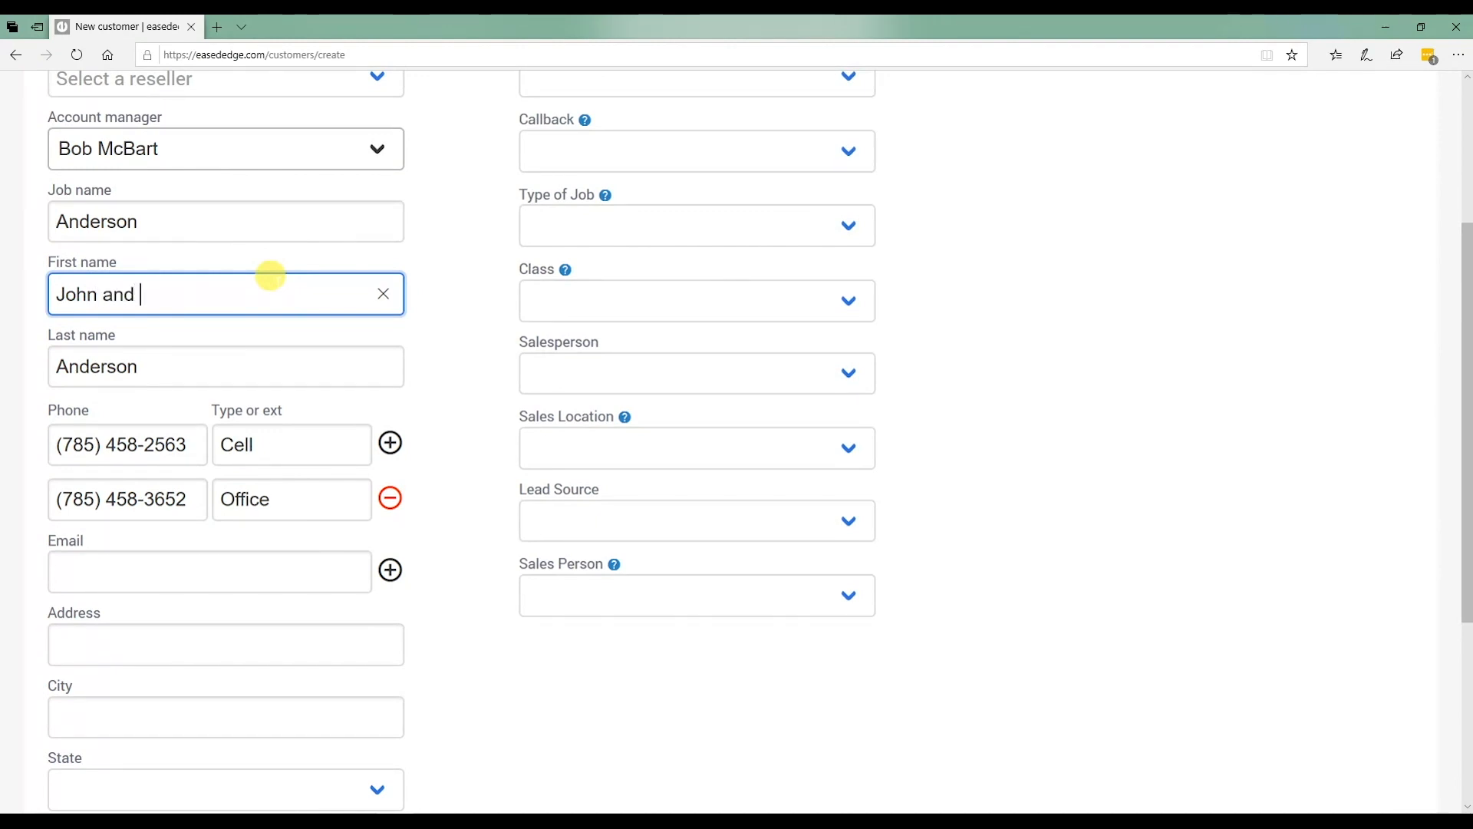
text(ill)
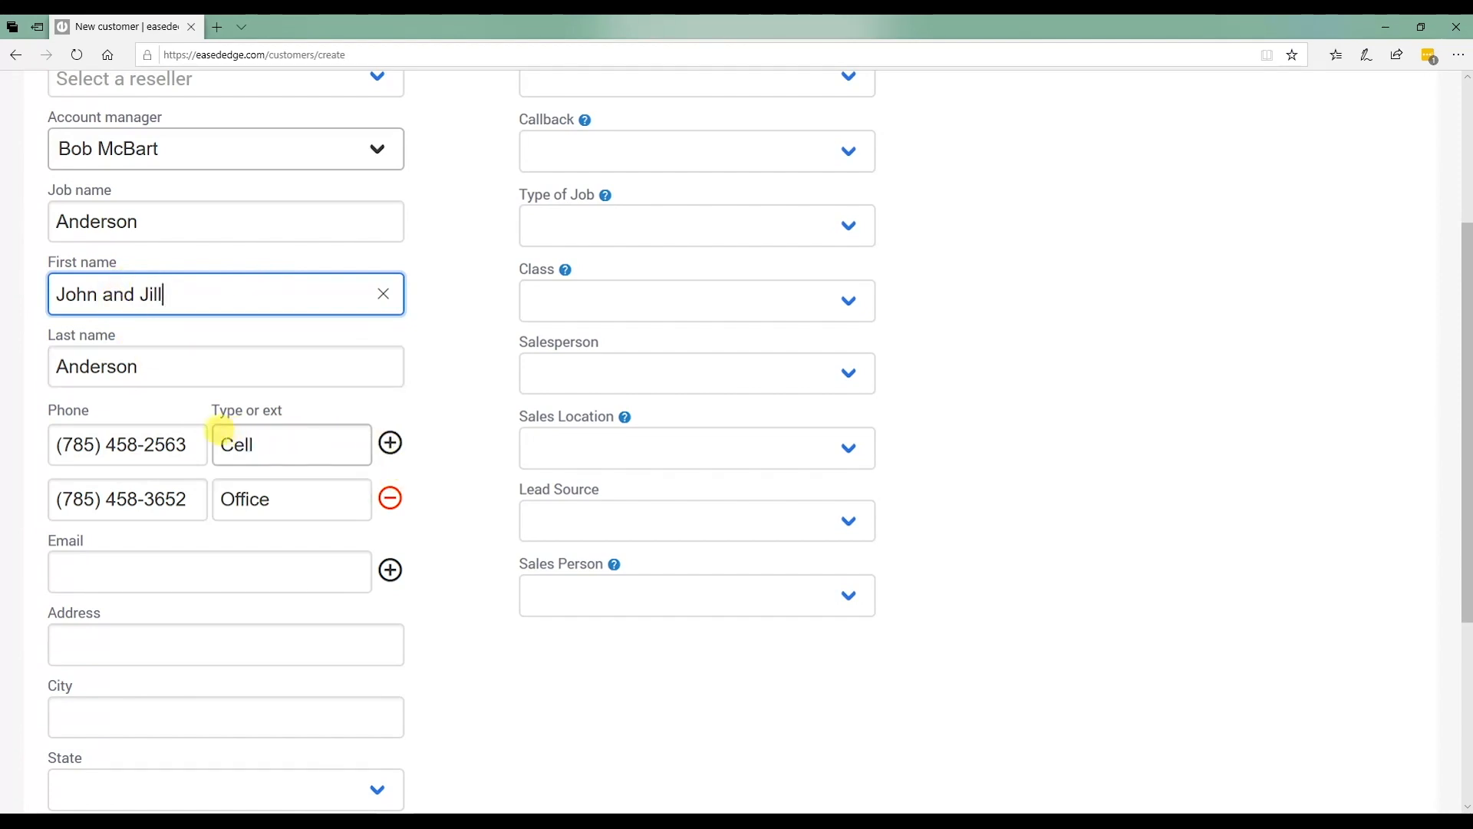
click(227, 439)
text(Jo)
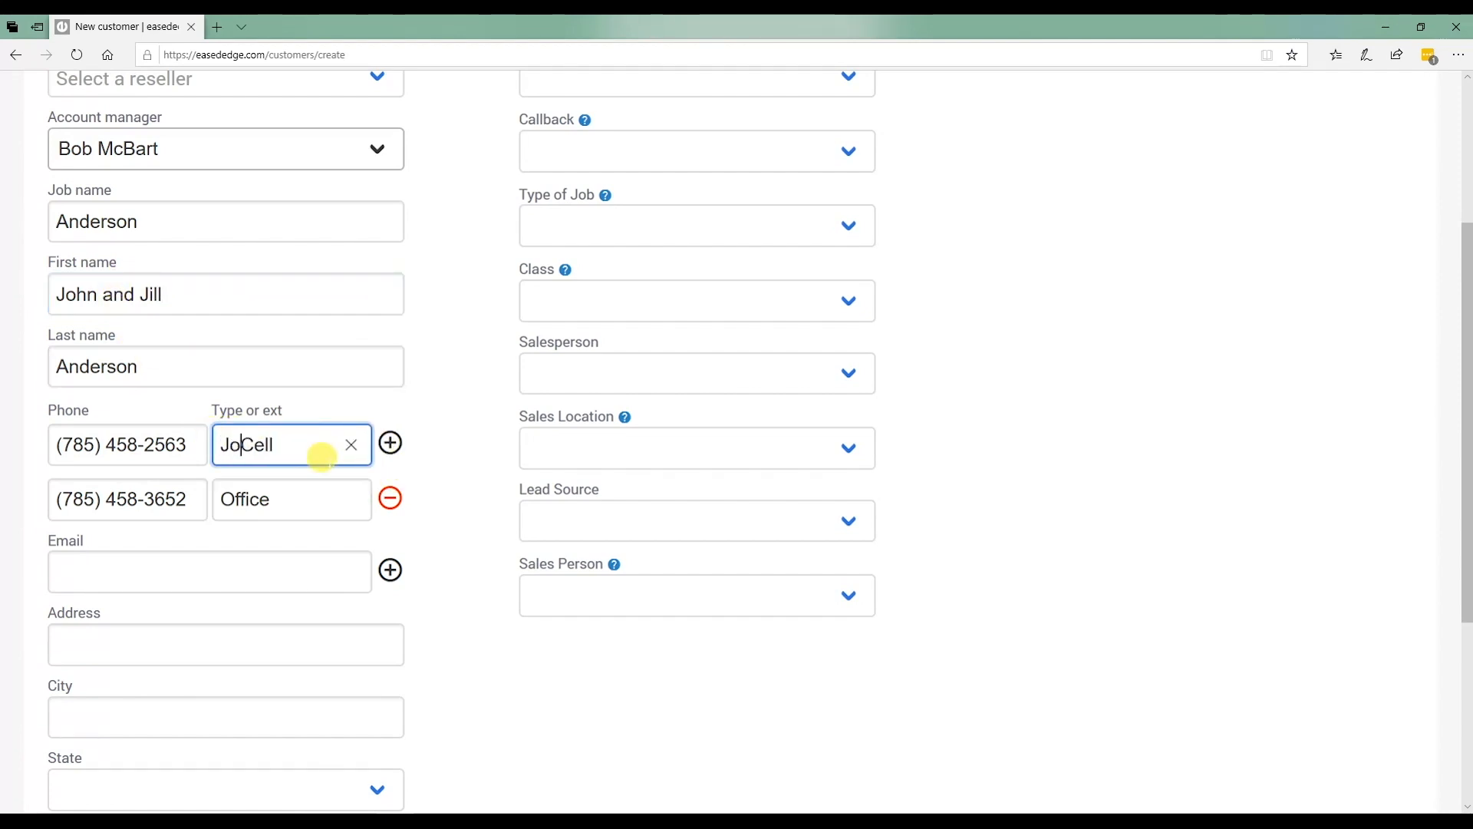
text(hn)
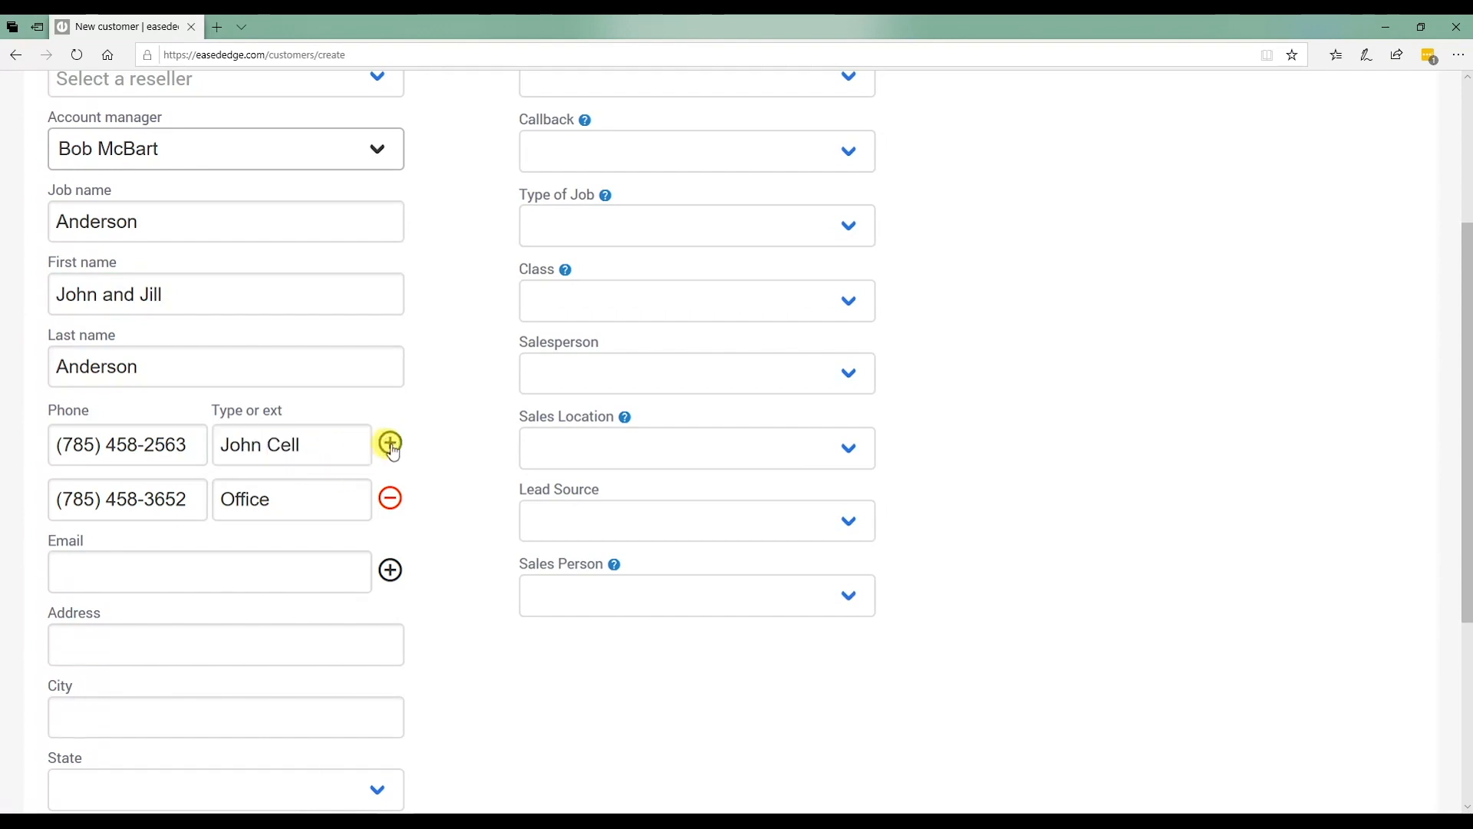
Add a third phone number labelled as the other spouse's cell and begin the e-mail address.
click(390, 442)
click(155, 541)
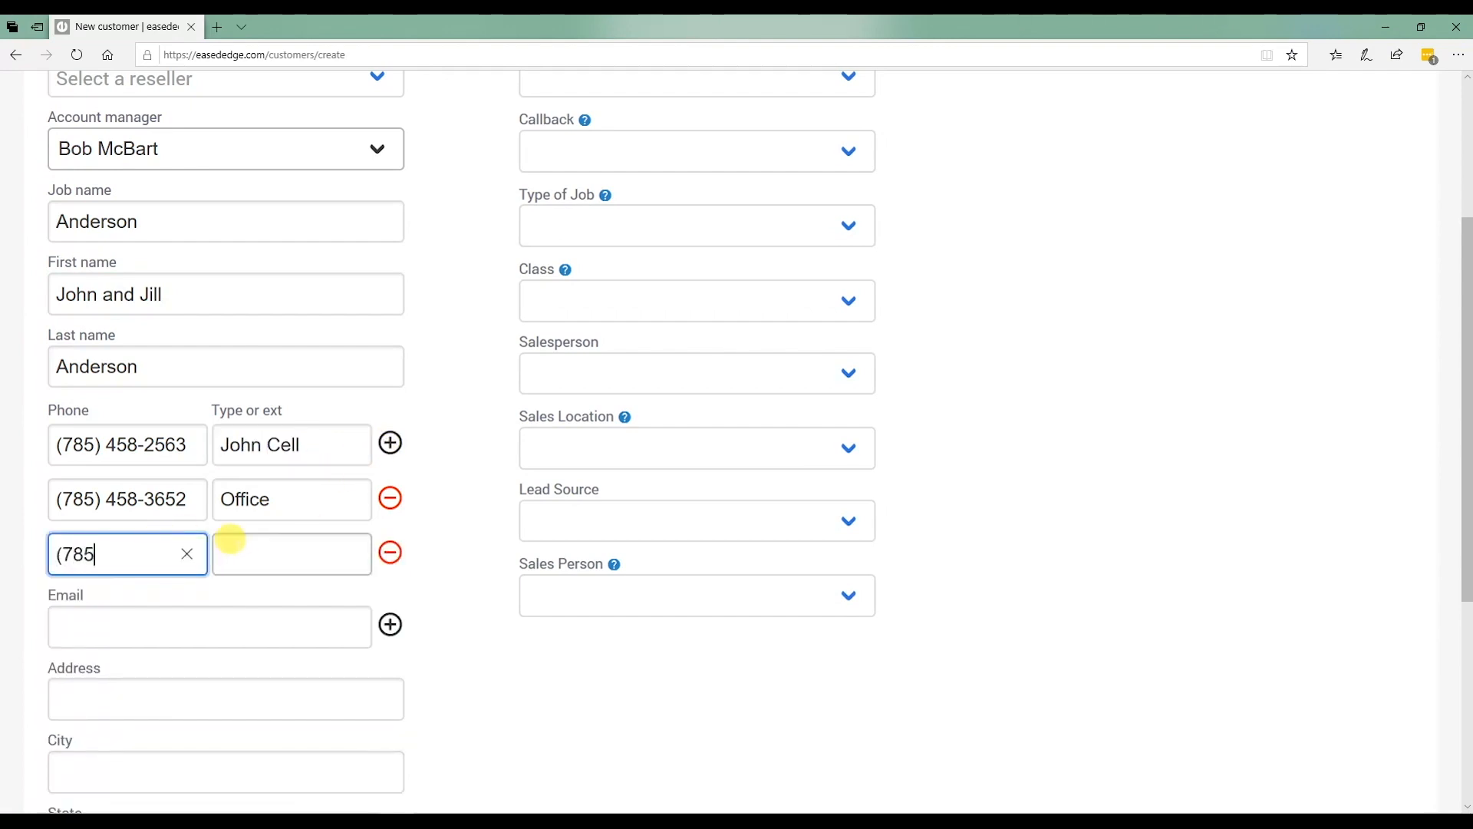
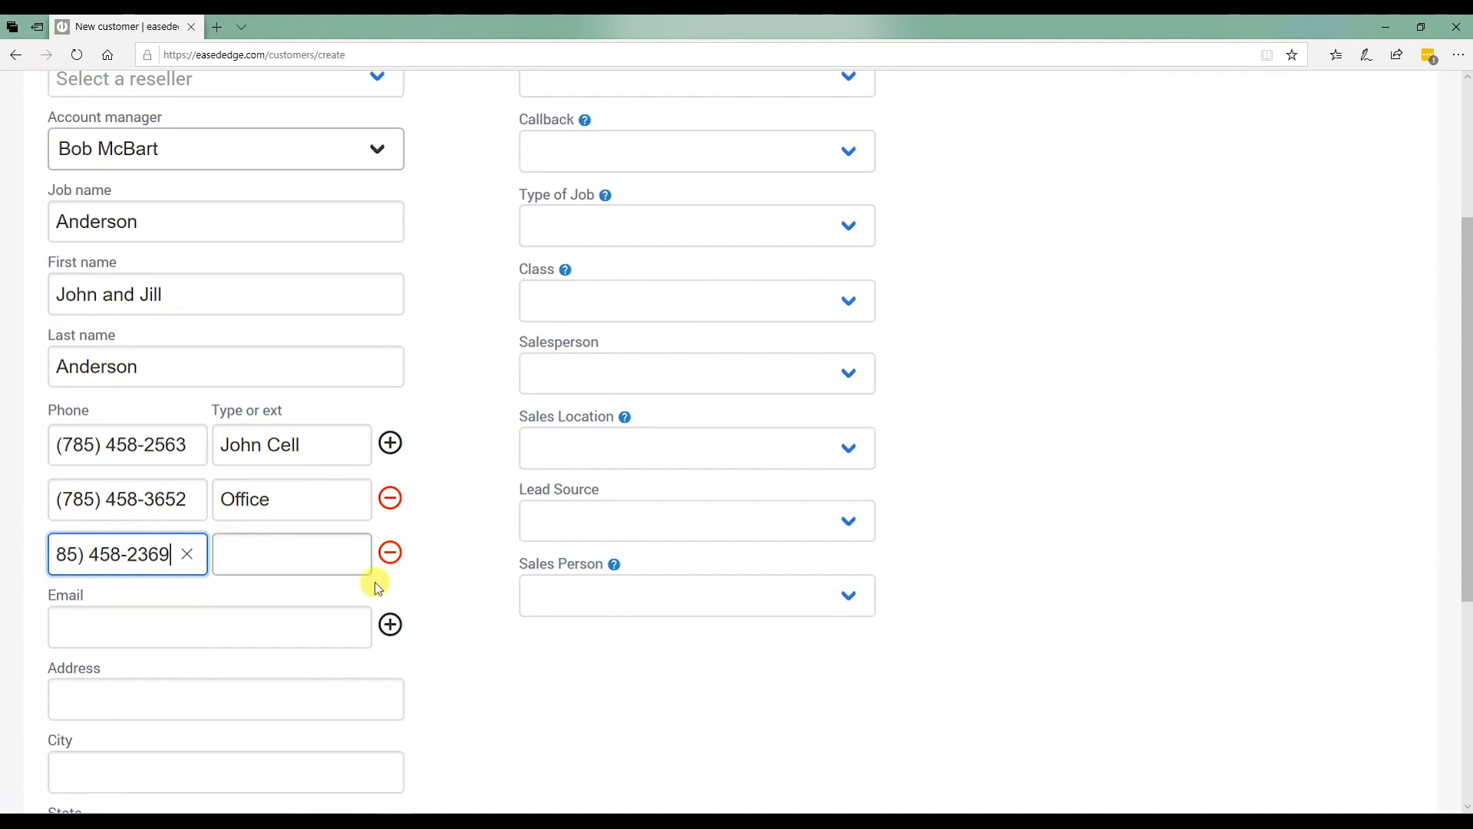
click(249, 535)
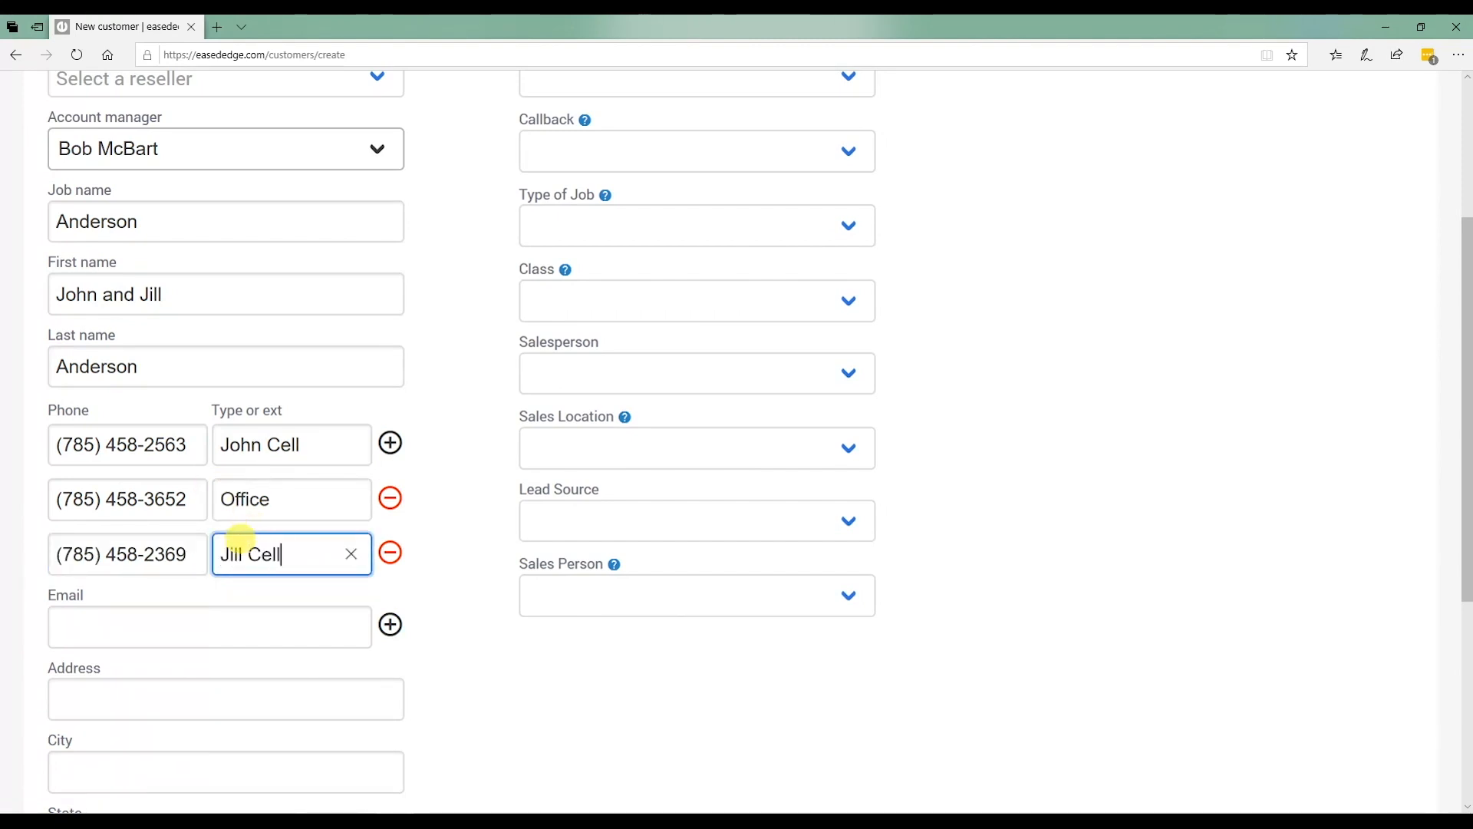
scroll(326, 566, down, 3)
click(341, 370)
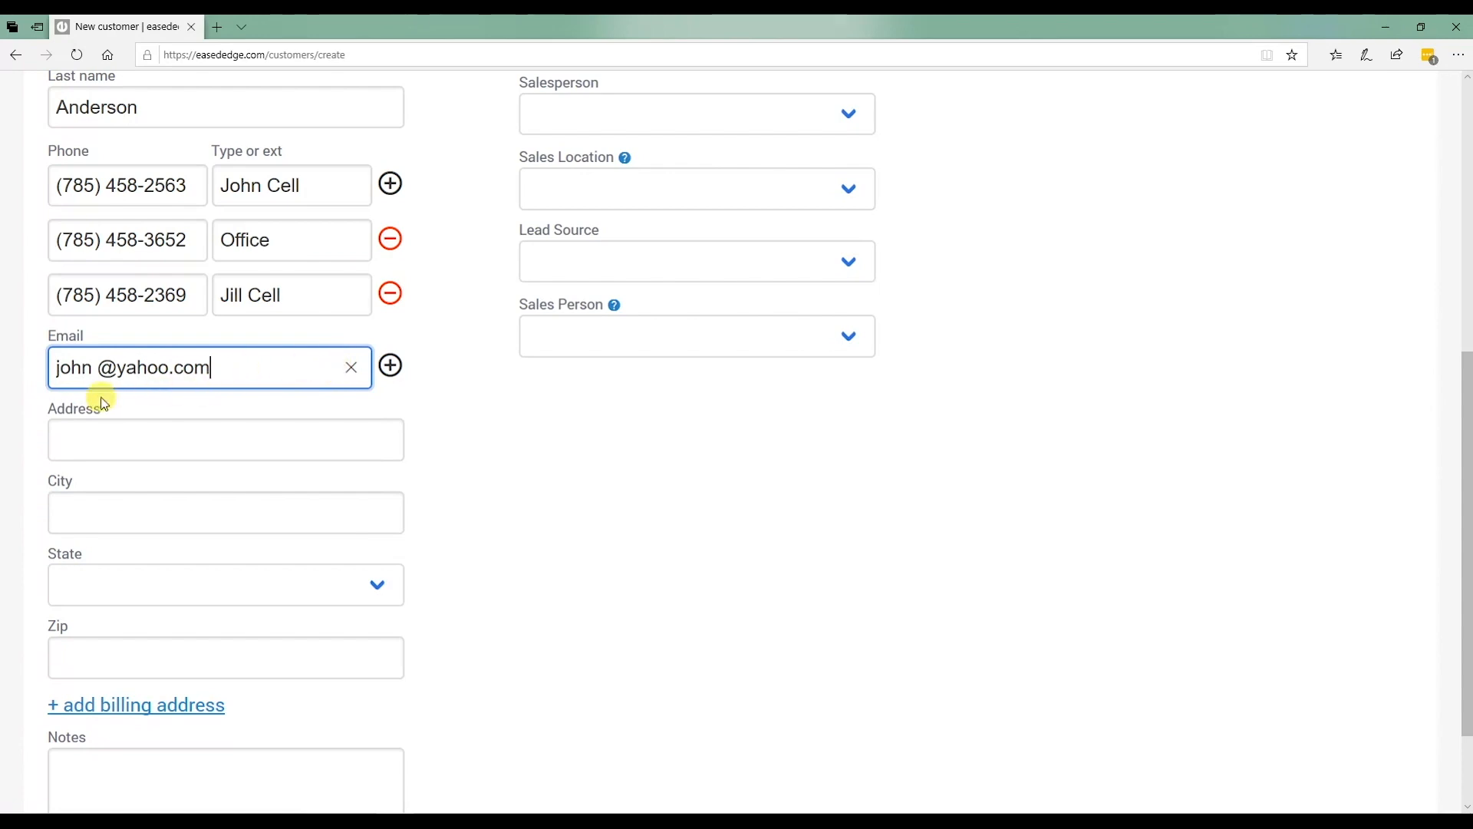
Remove the stray space from the e-mail, then enter the street address and city.
click(116, 370)
key(BackSpace)
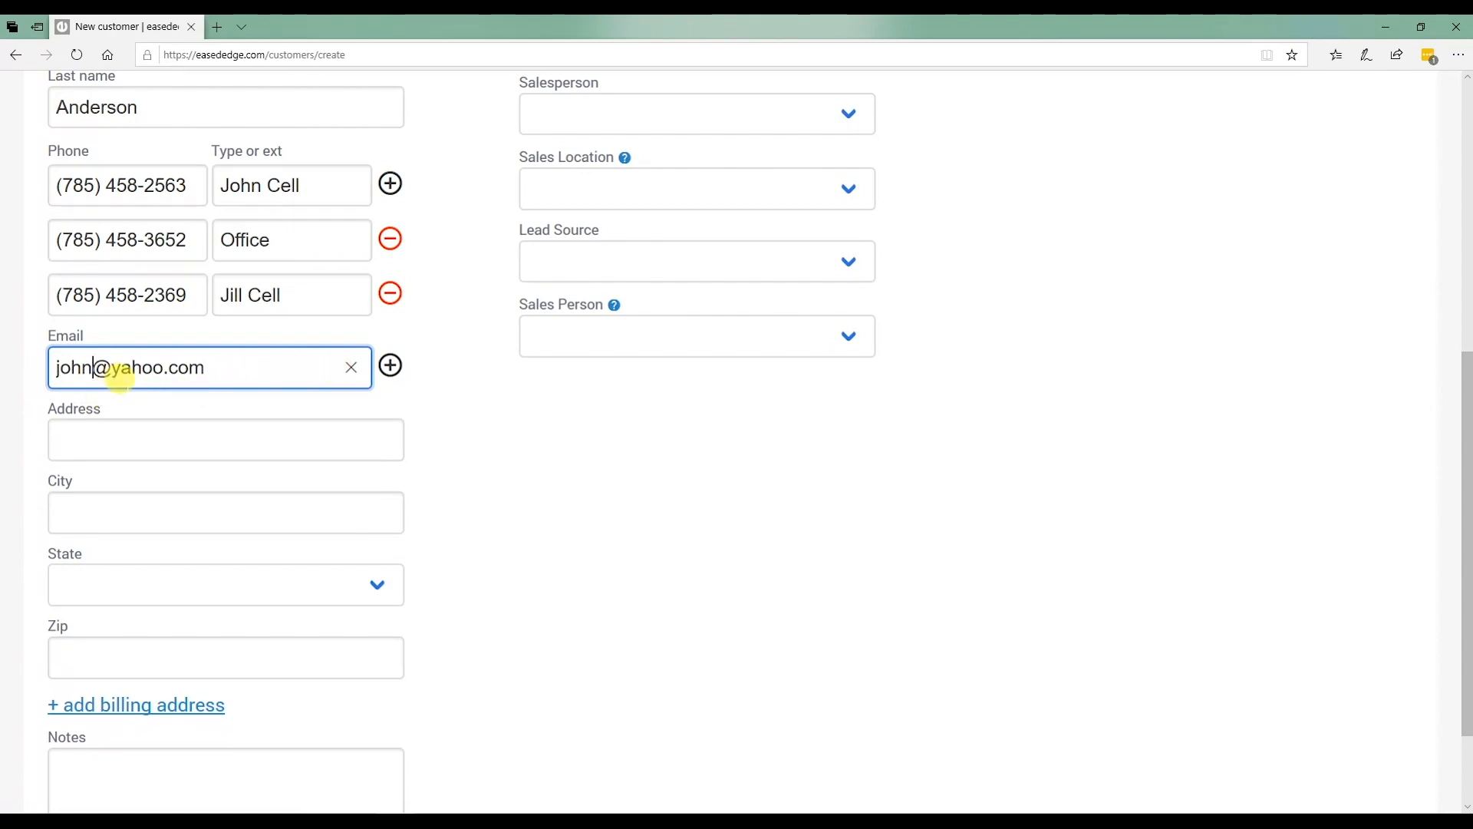
click(99, 443)
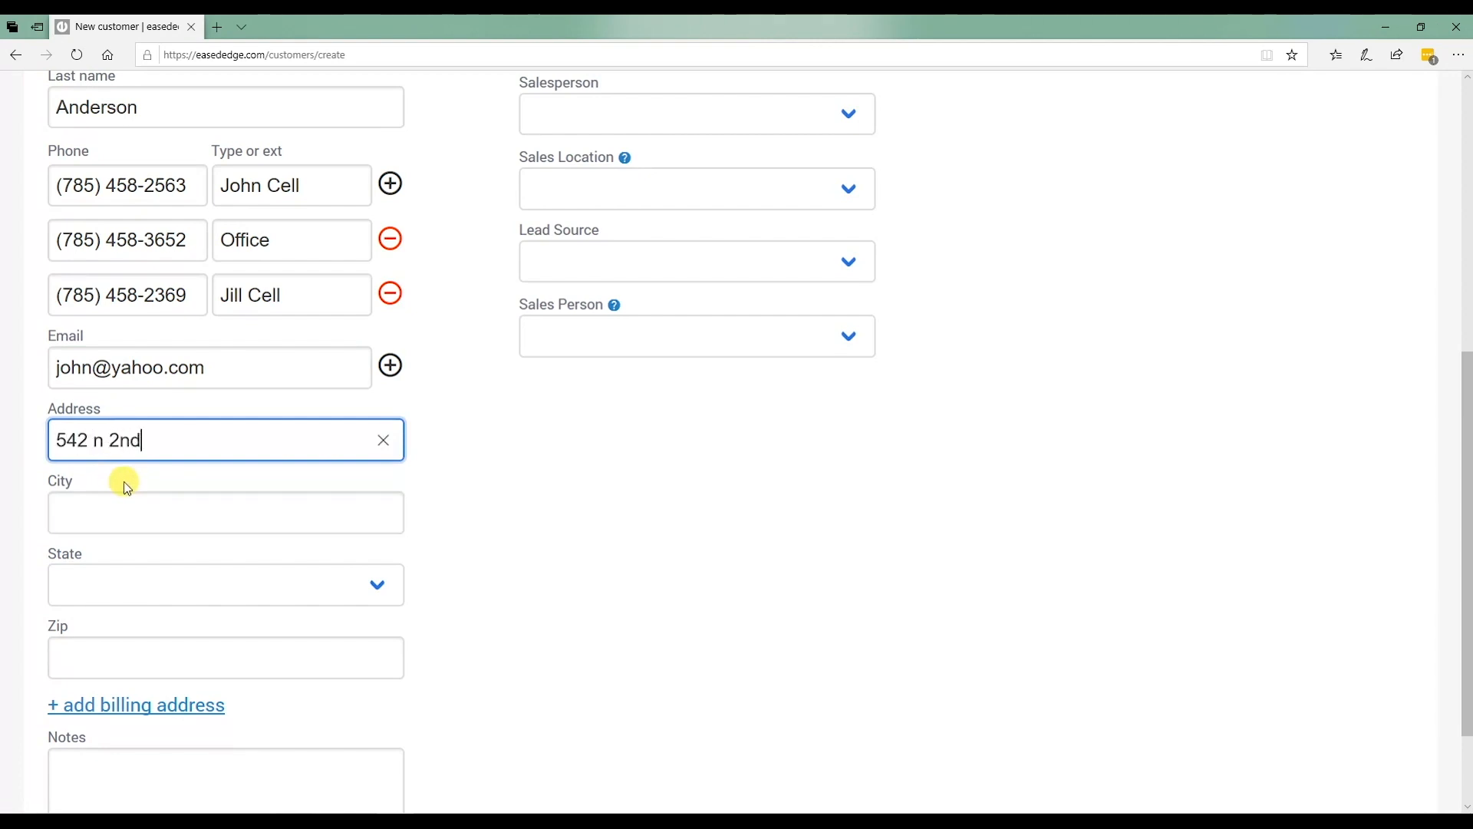
click(107, 494)
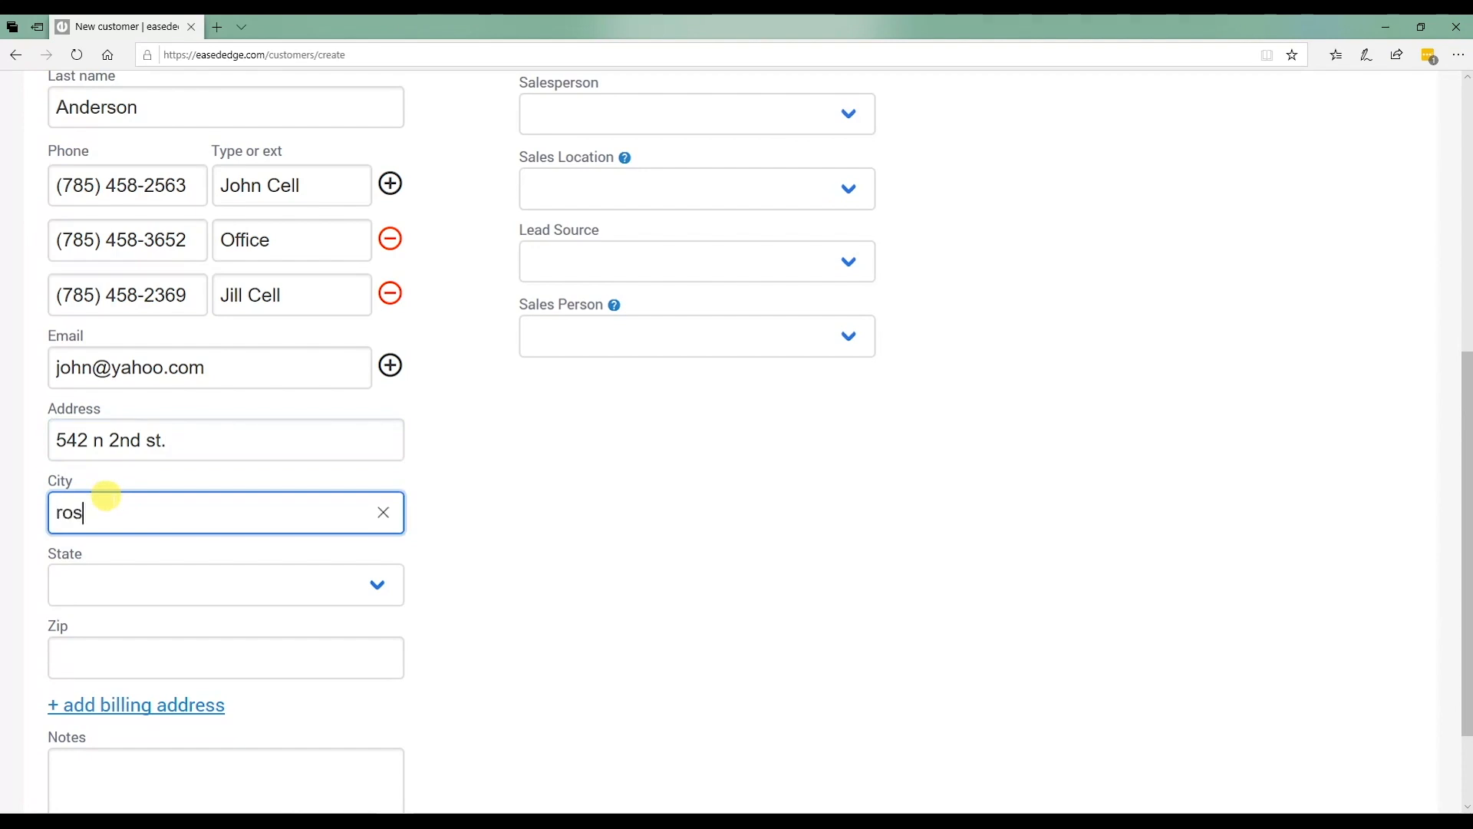
text(rossville)
Set the state to Kansas and enter the zip code.
key(Tab)
key(k)
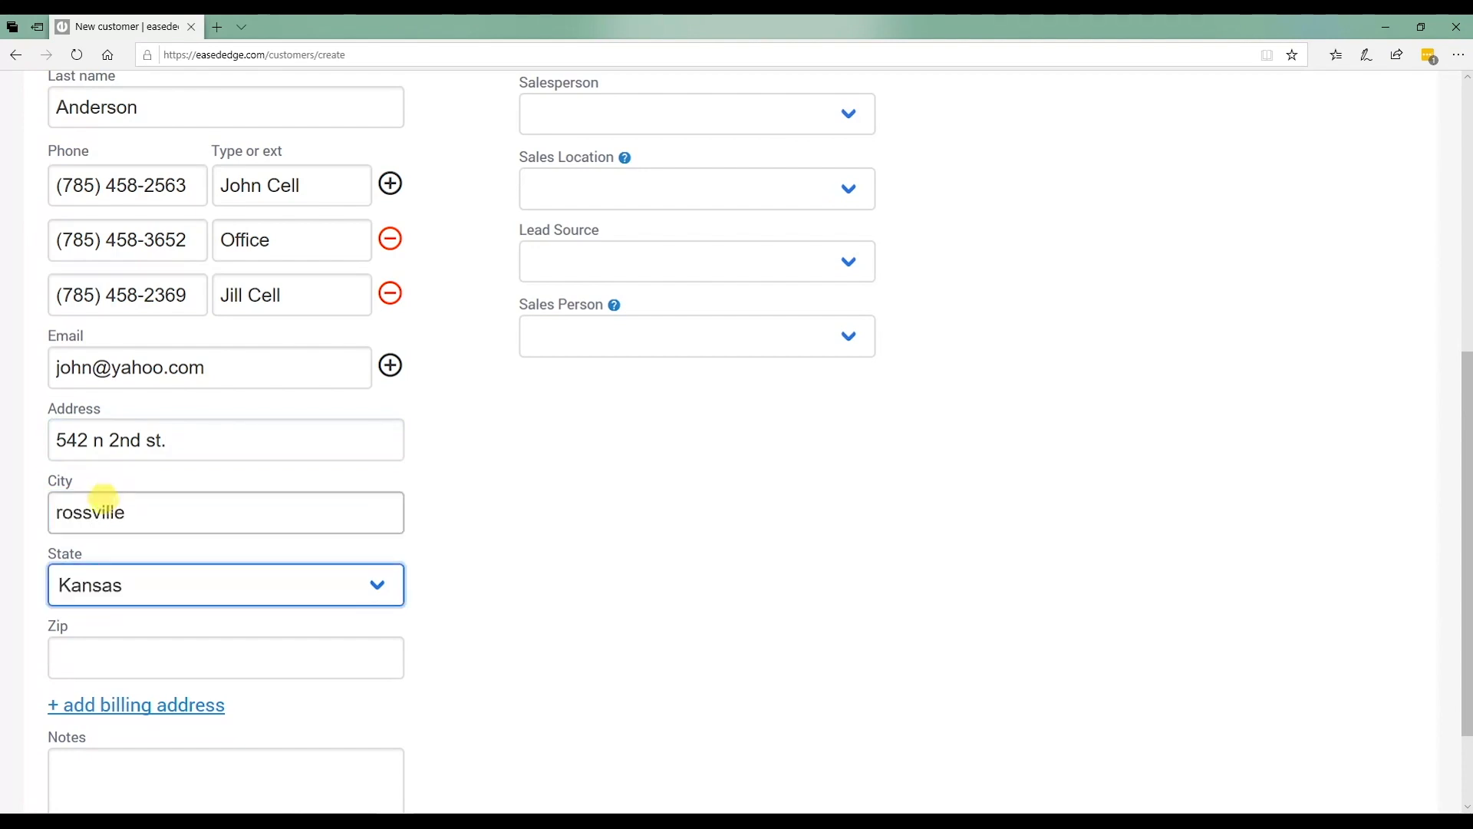
click(85, 645)
text(66536)
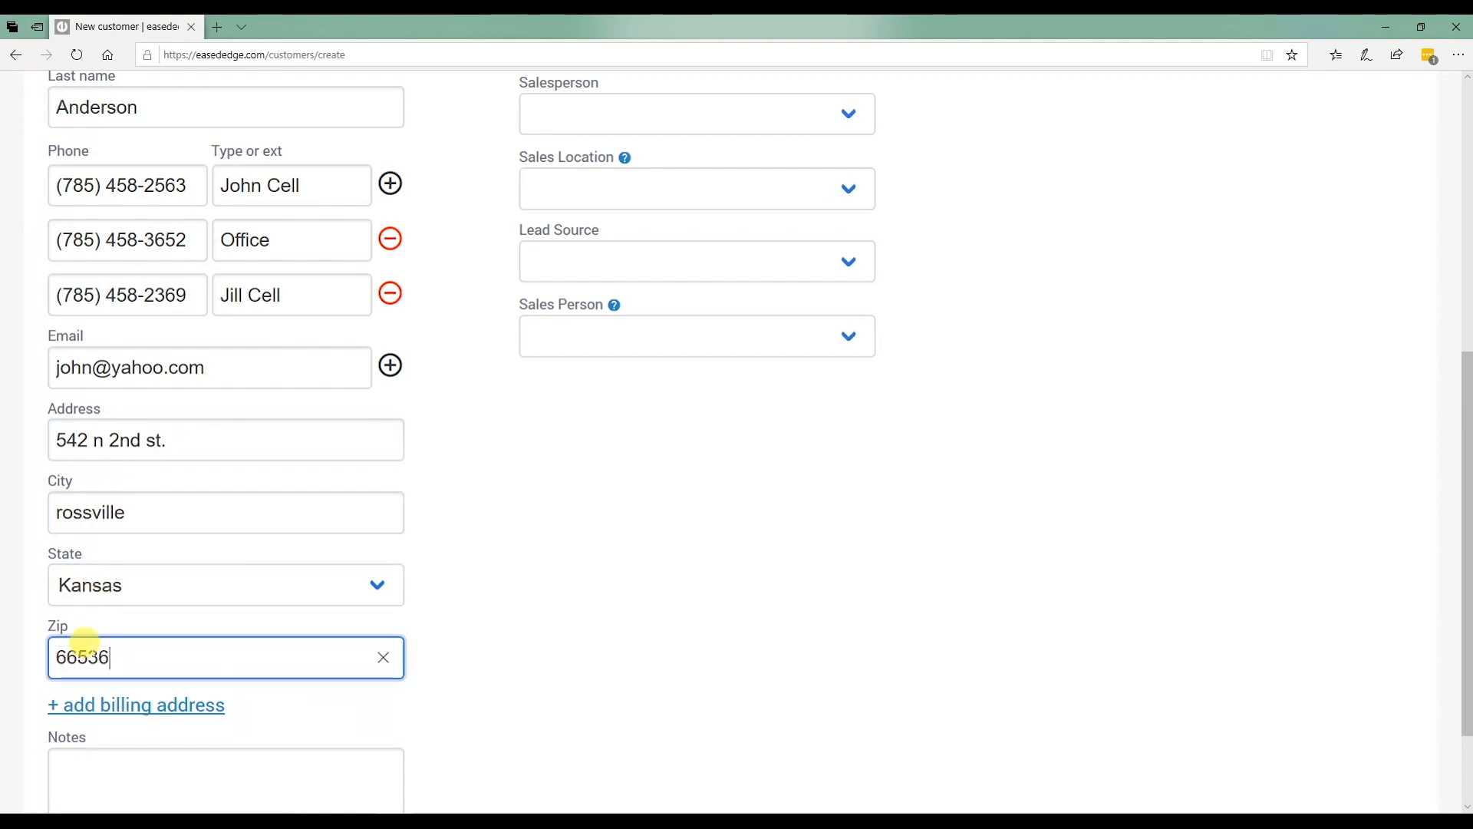
scroll(138, 676, down, 2)
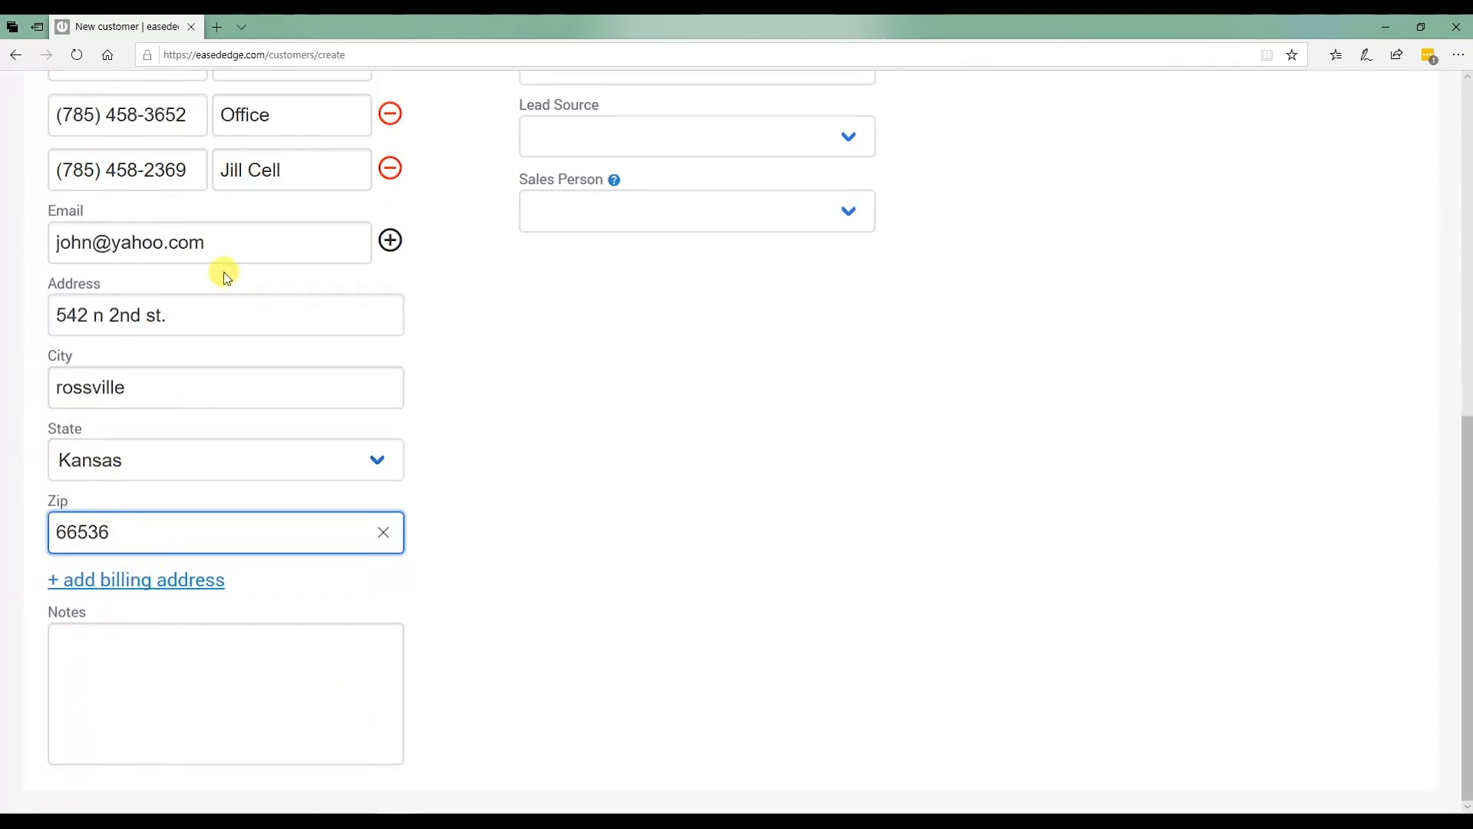
click(202, 681)
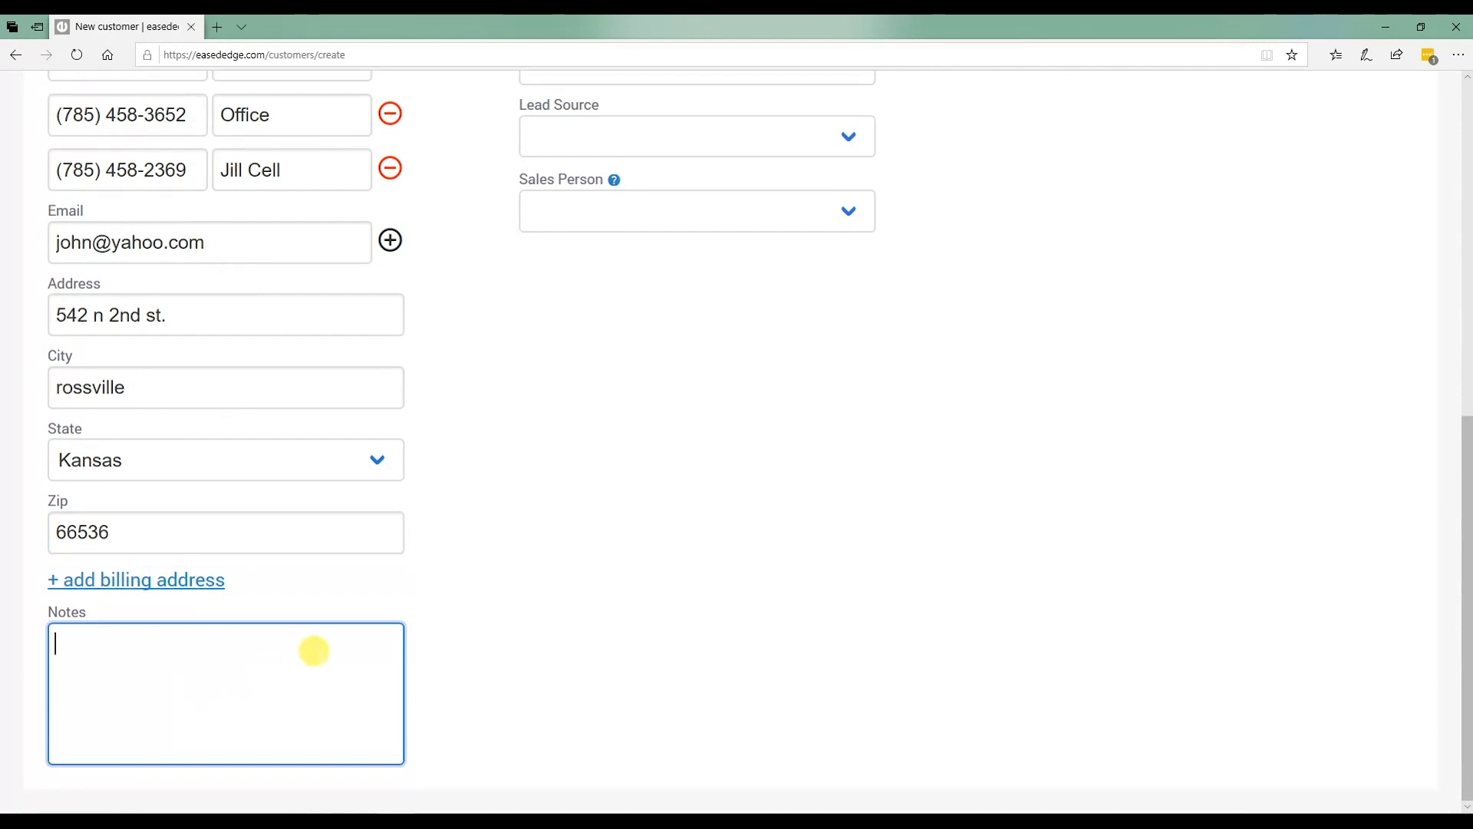
scroll(322, 701, up, 8)
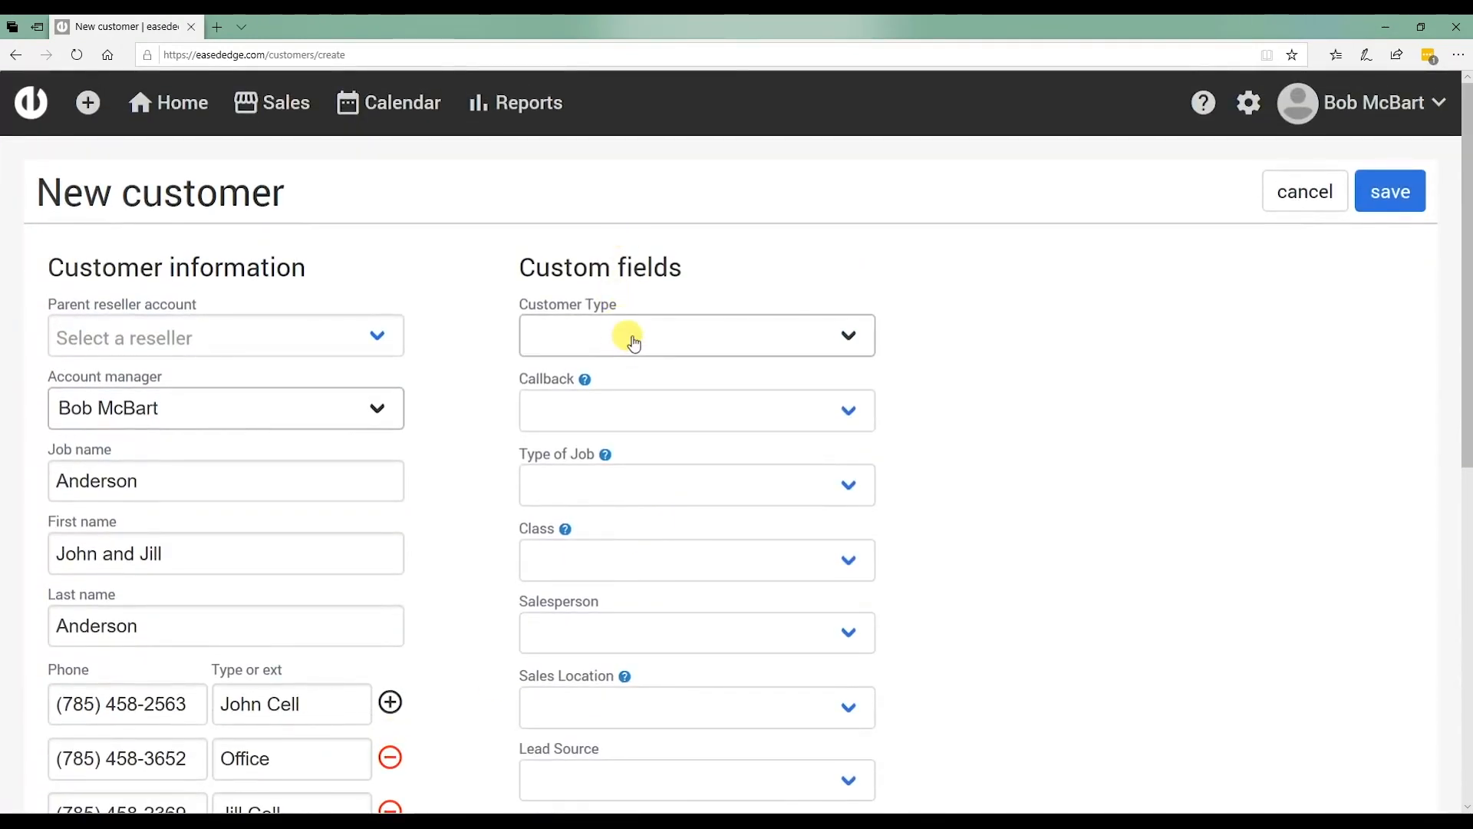
Set Customer Type to Direct to Homeowner, Type of Job to Residential, and Class to Retail.
click(634, 339)
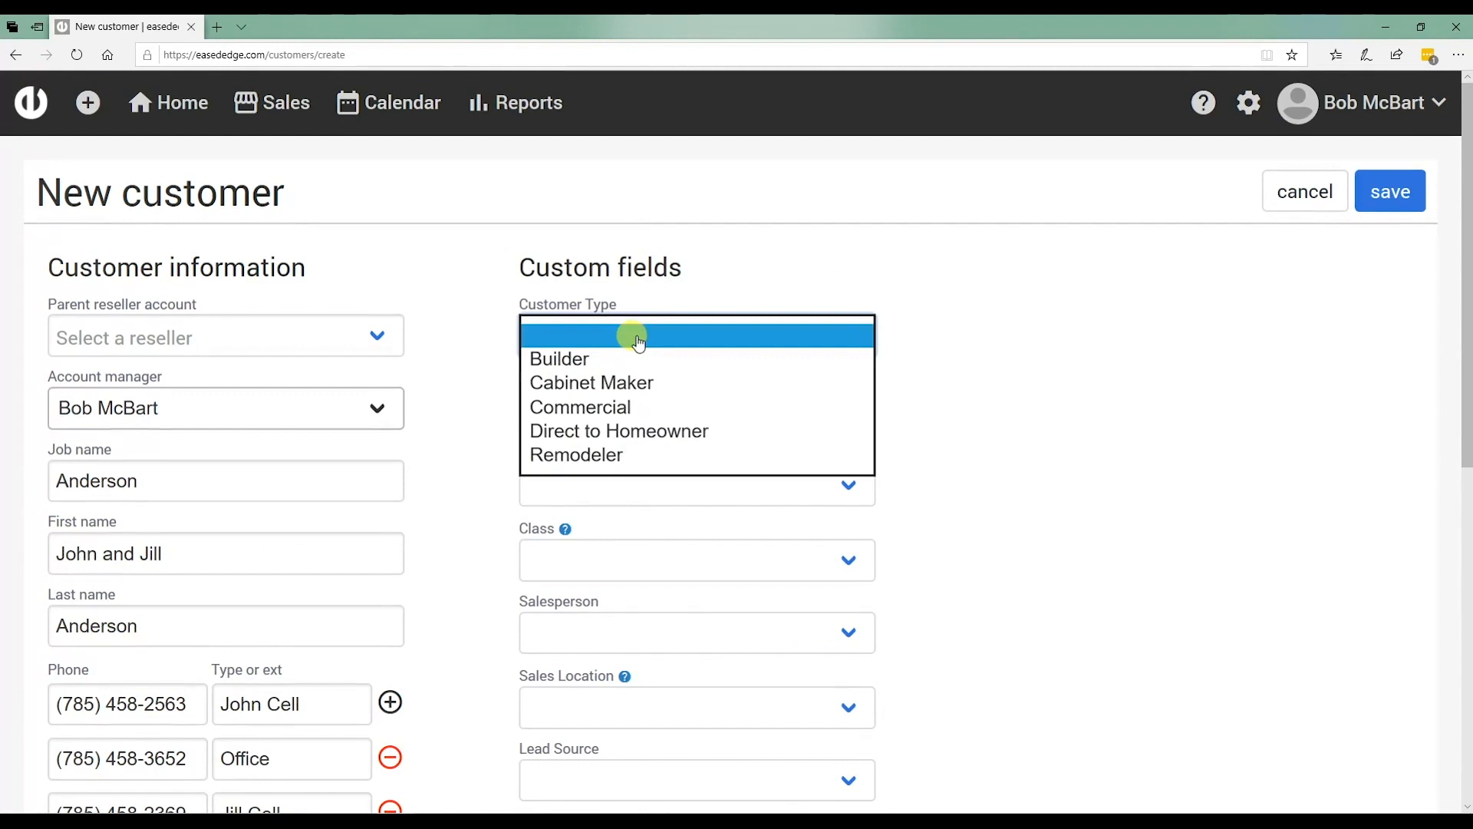
click(614, 431)
click(660, 405)
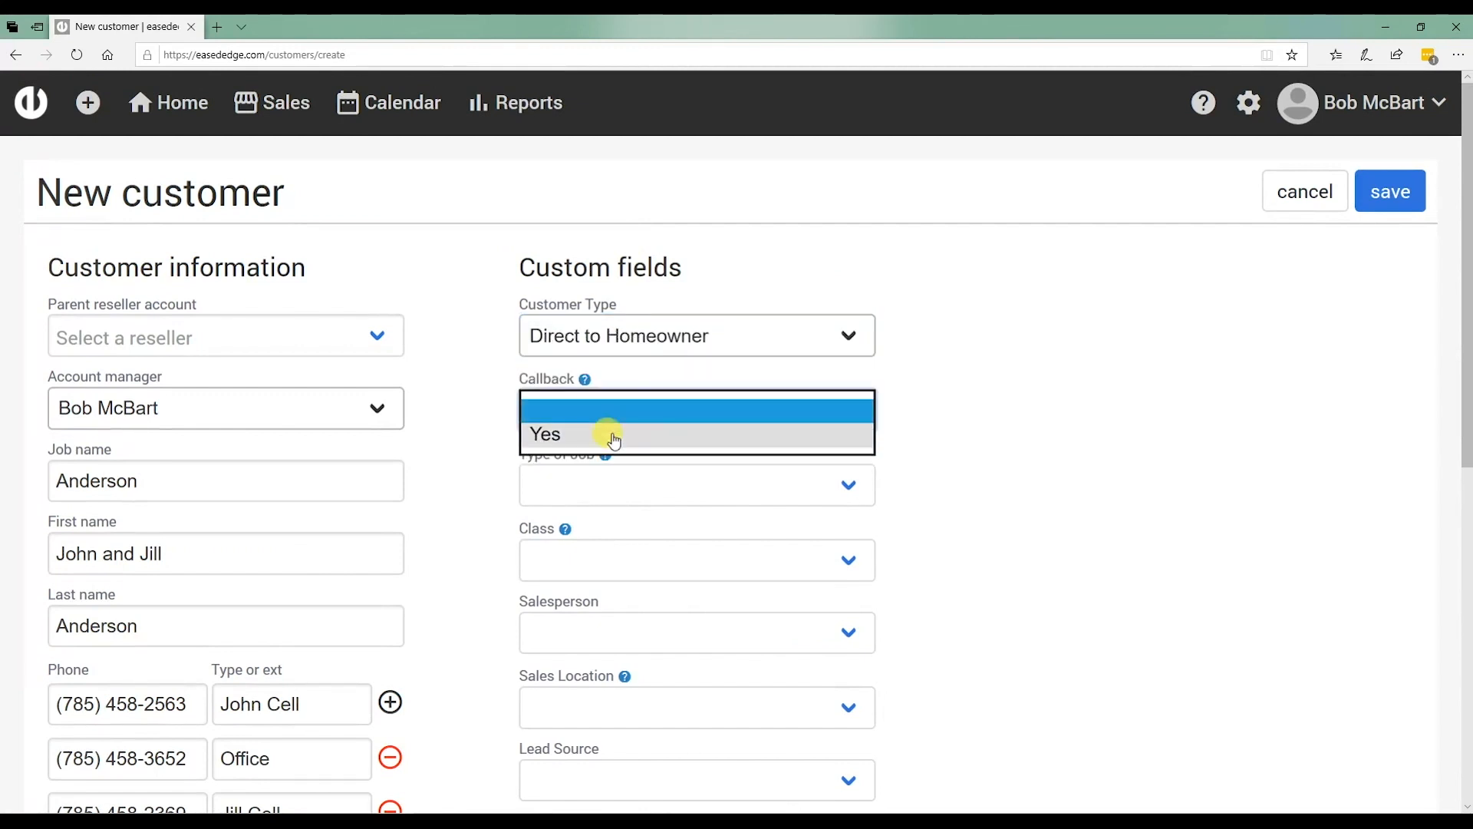
click(633, 406)
scroll(678, 317, down, 3)
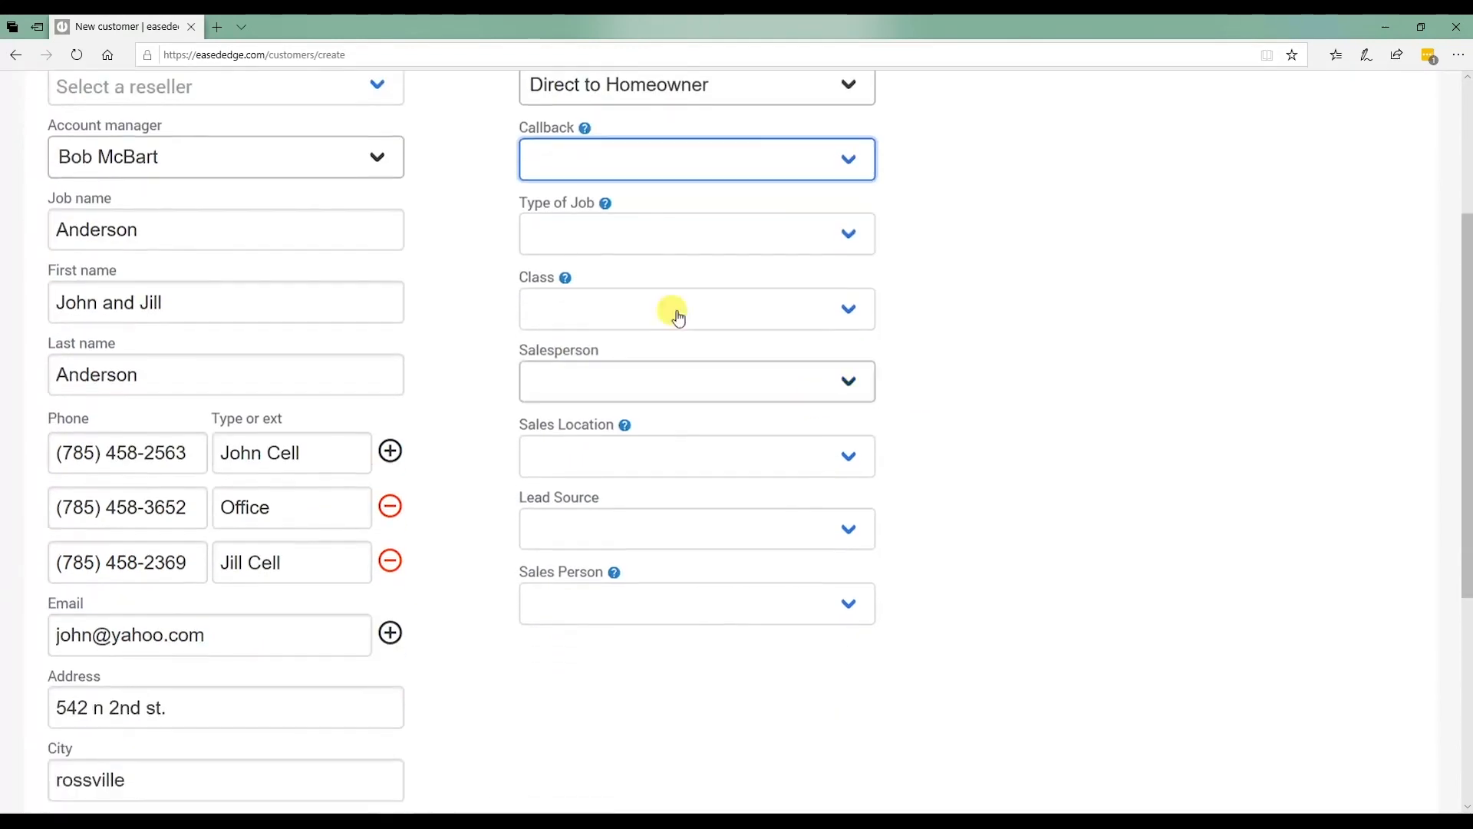
click(601, 227)
click(608, 269)
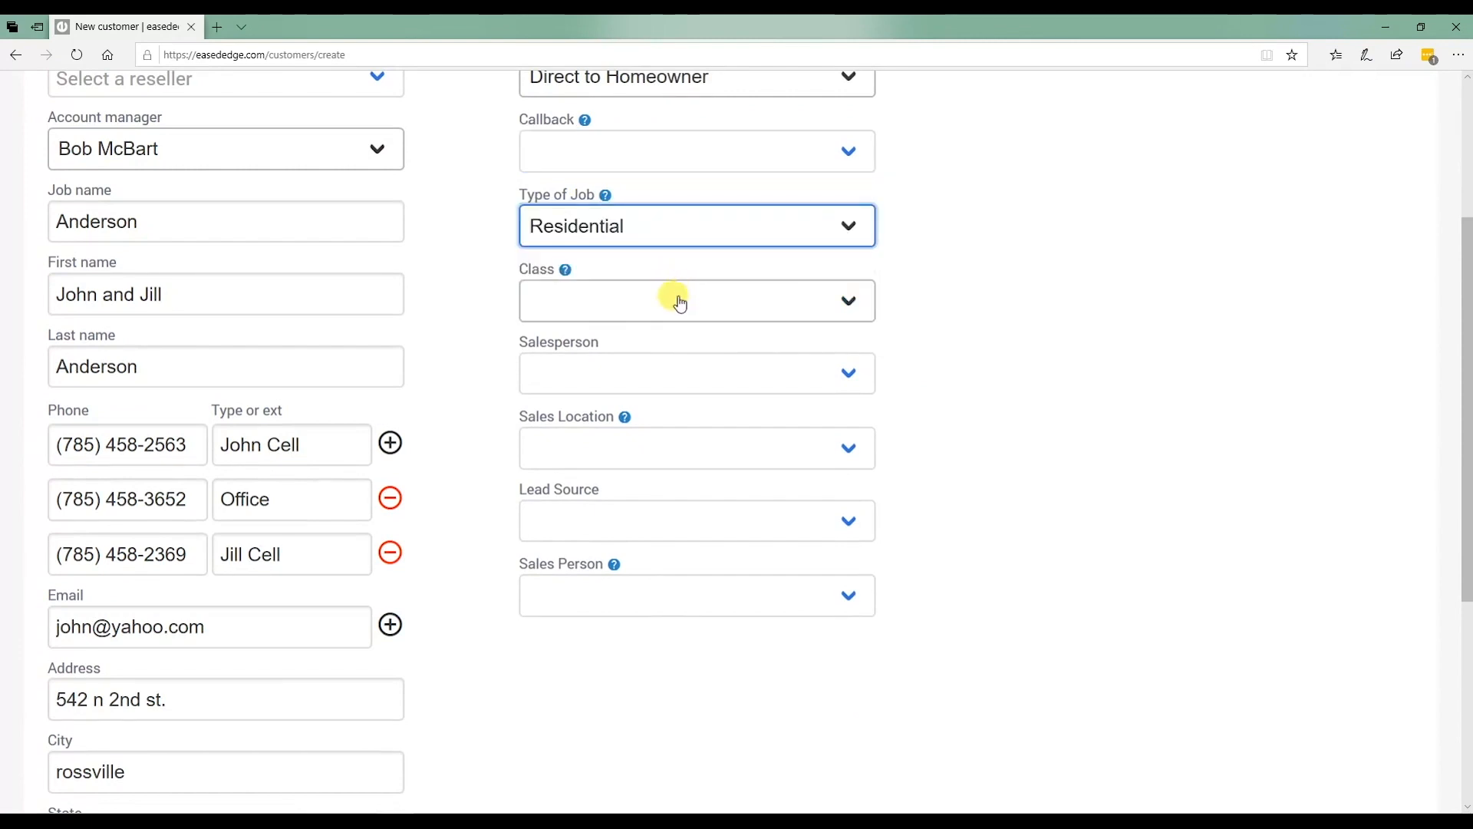
click(679, 304)
click(625, 347)
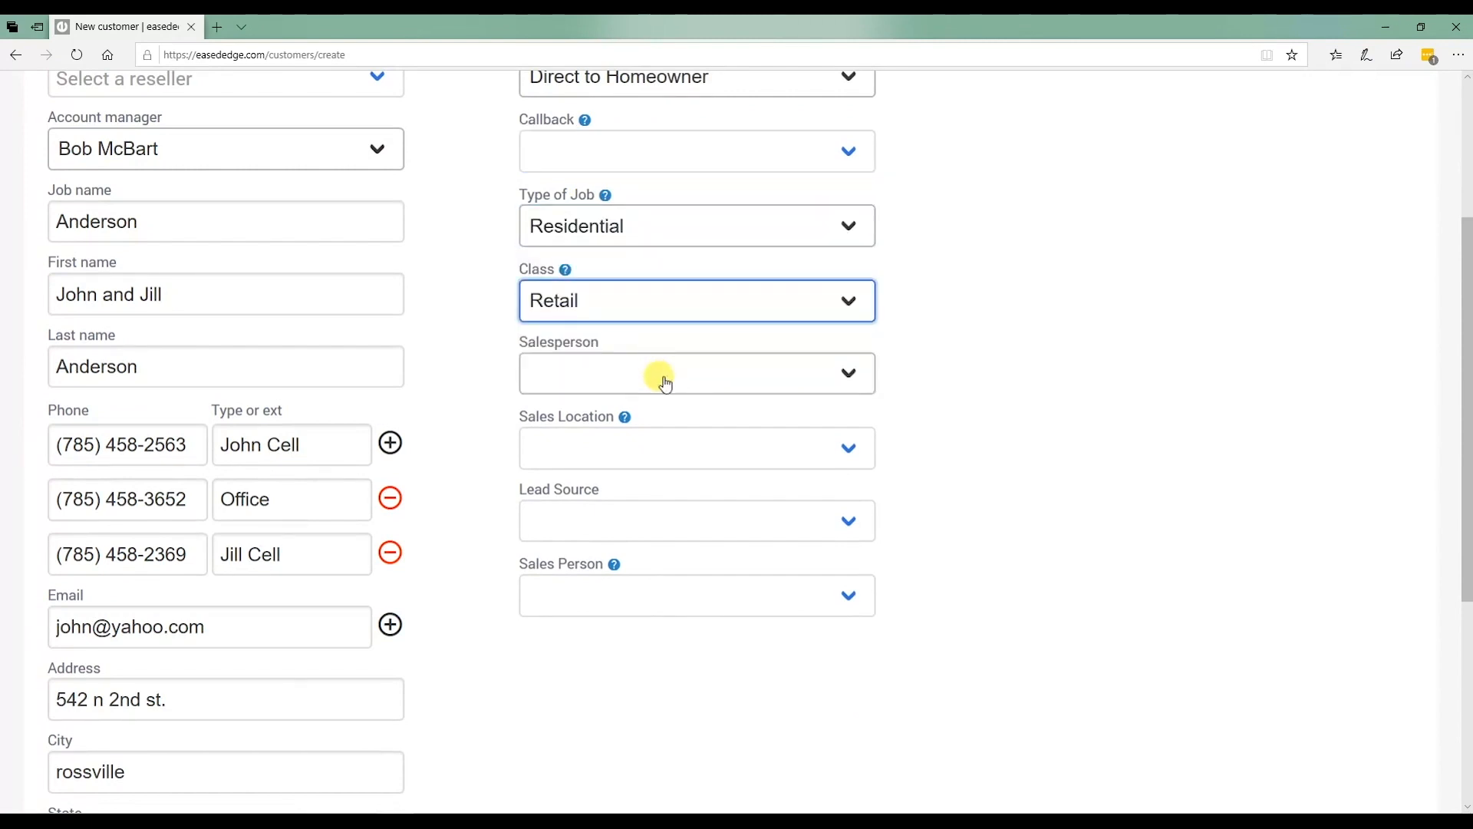
Assign a Salesperson, set Sales Location to Timbuktu and Lead Source to Referral.
click(665, 383)
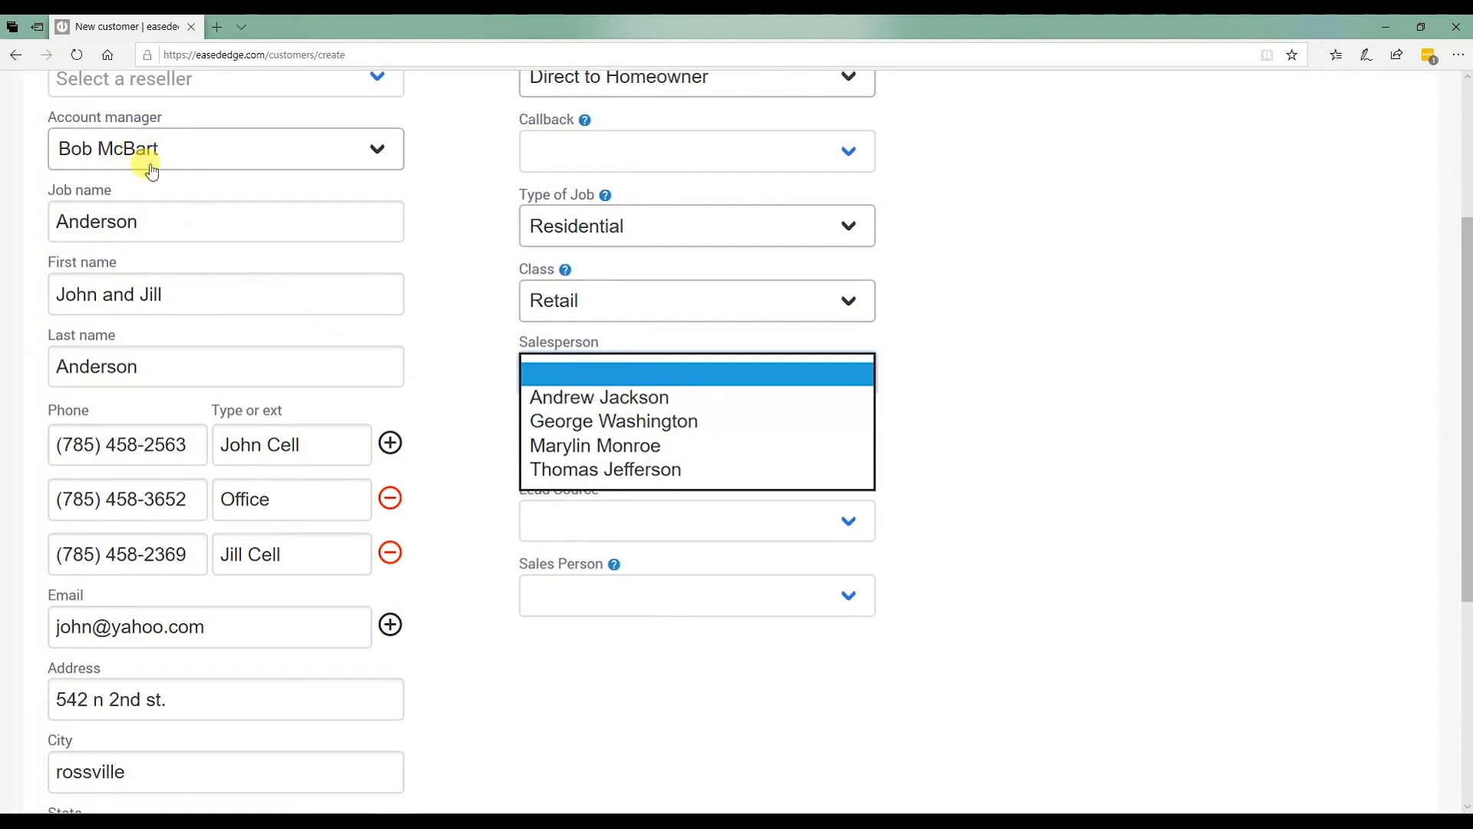
click(647, 405)
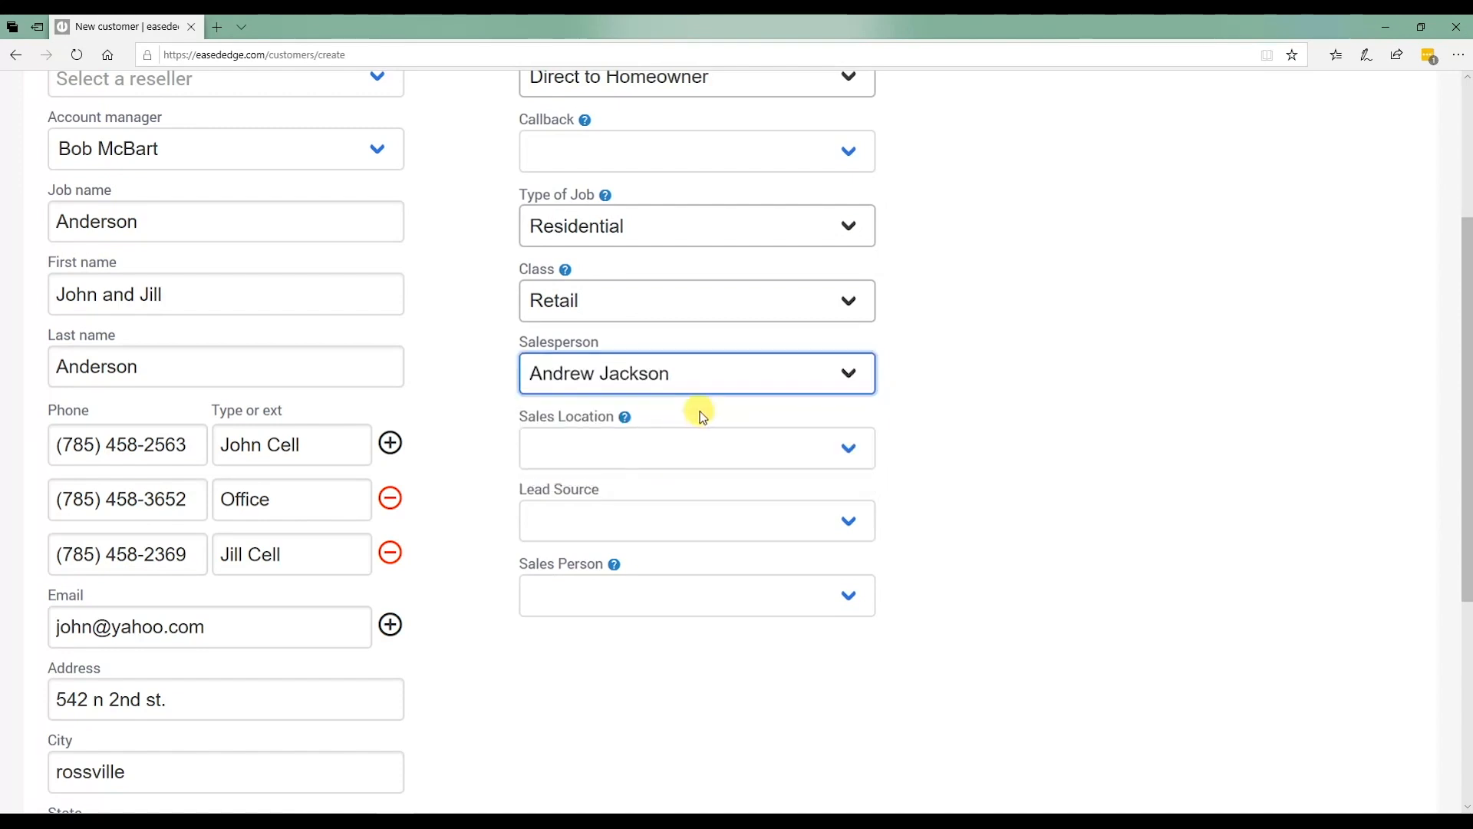
click(598, 451)
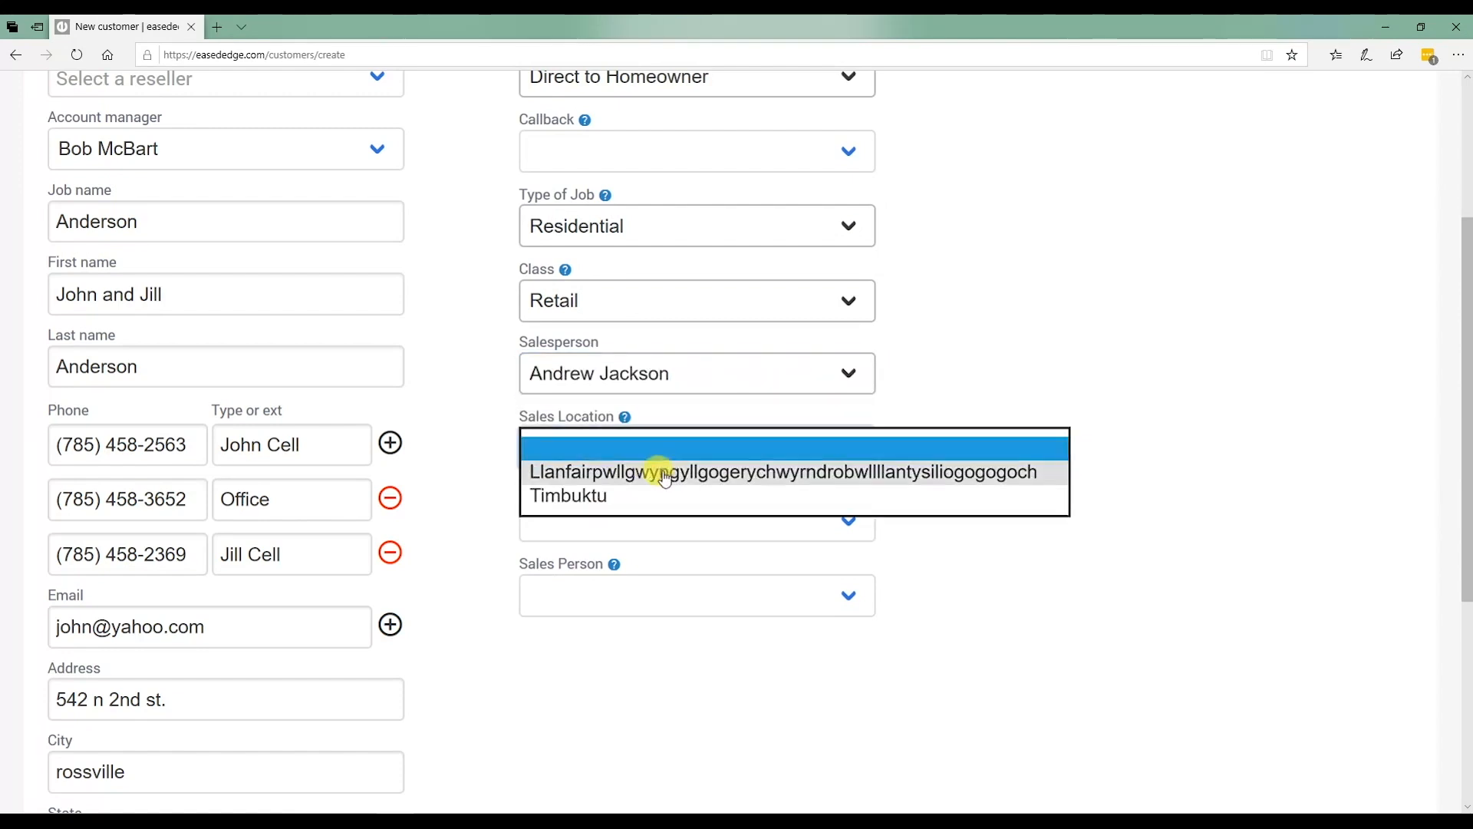
click(585, 495)
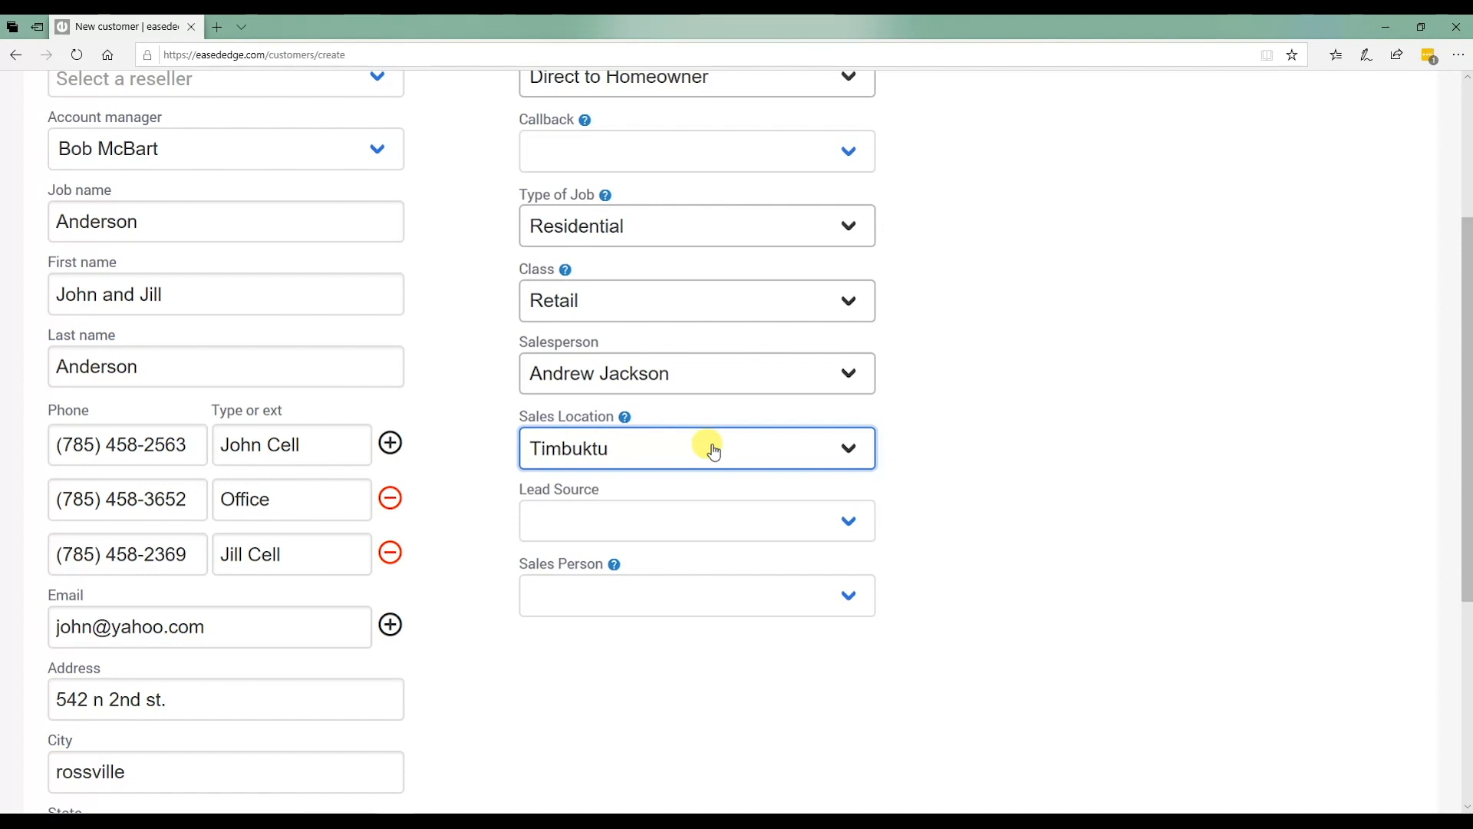
click(658, 518)
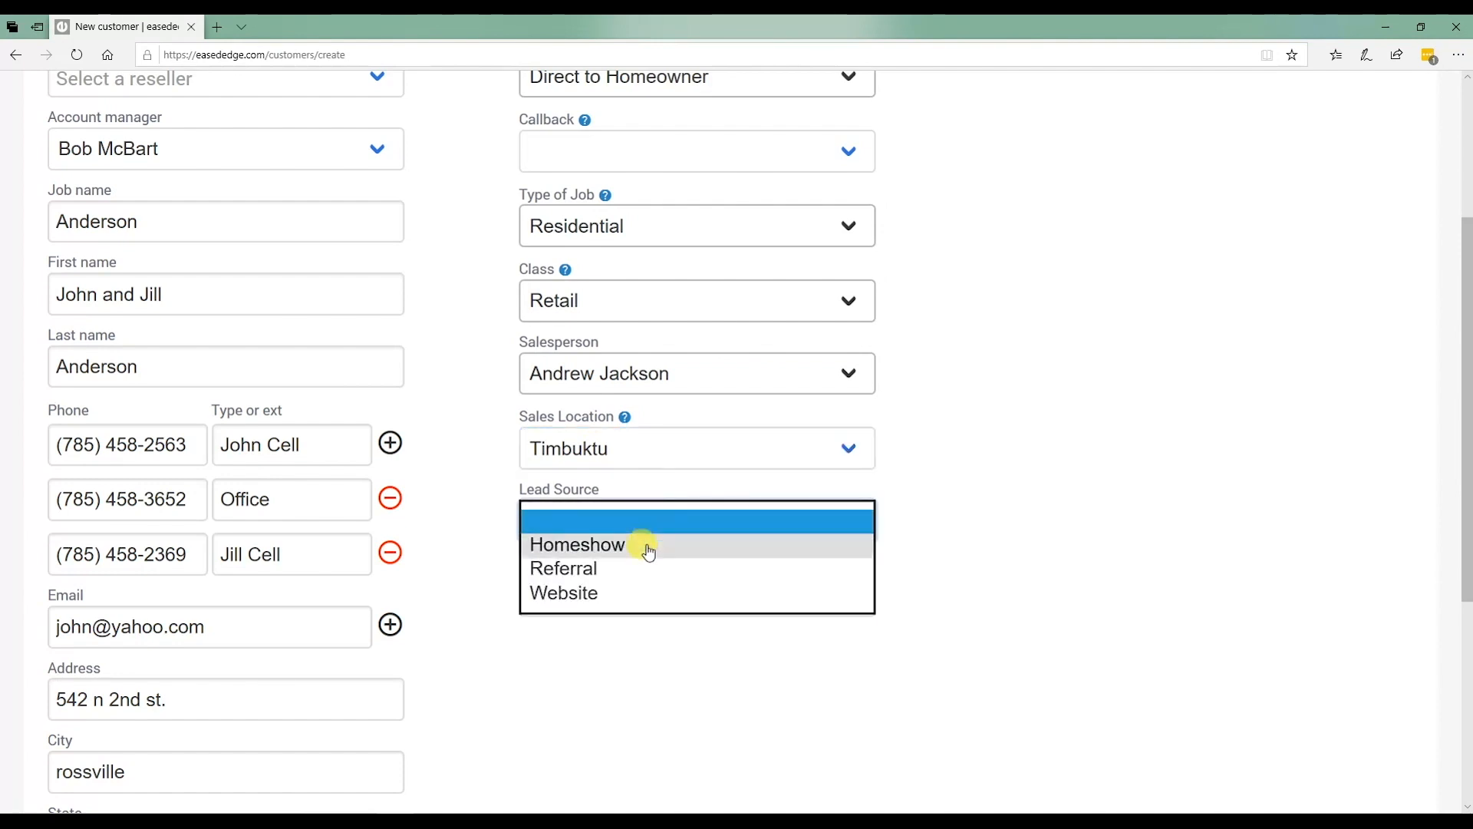
click(640, 573)
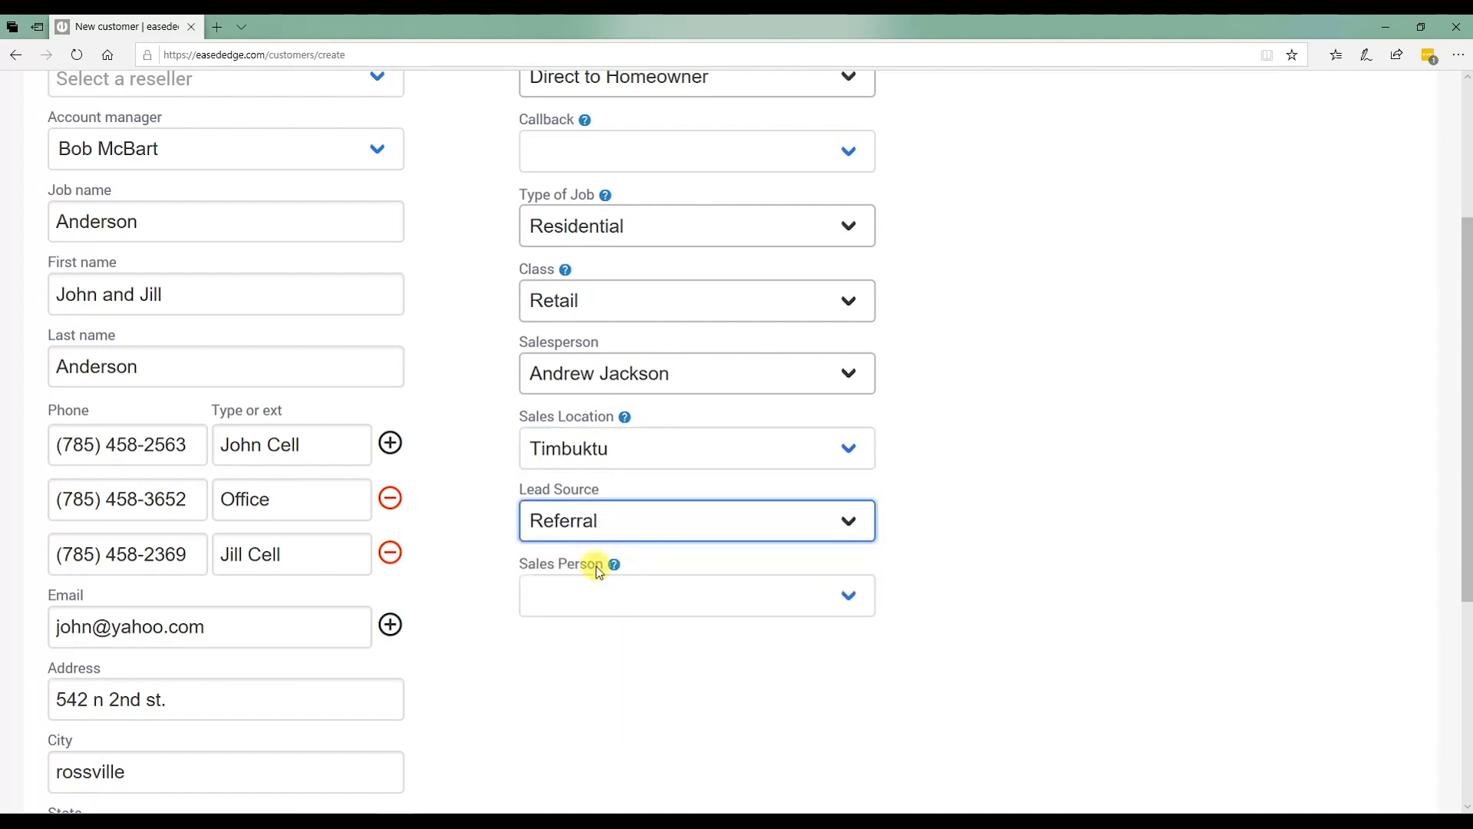
Choose a Sales Person in the newly shown field, reselecting it after it cleared.
click(637, 599)
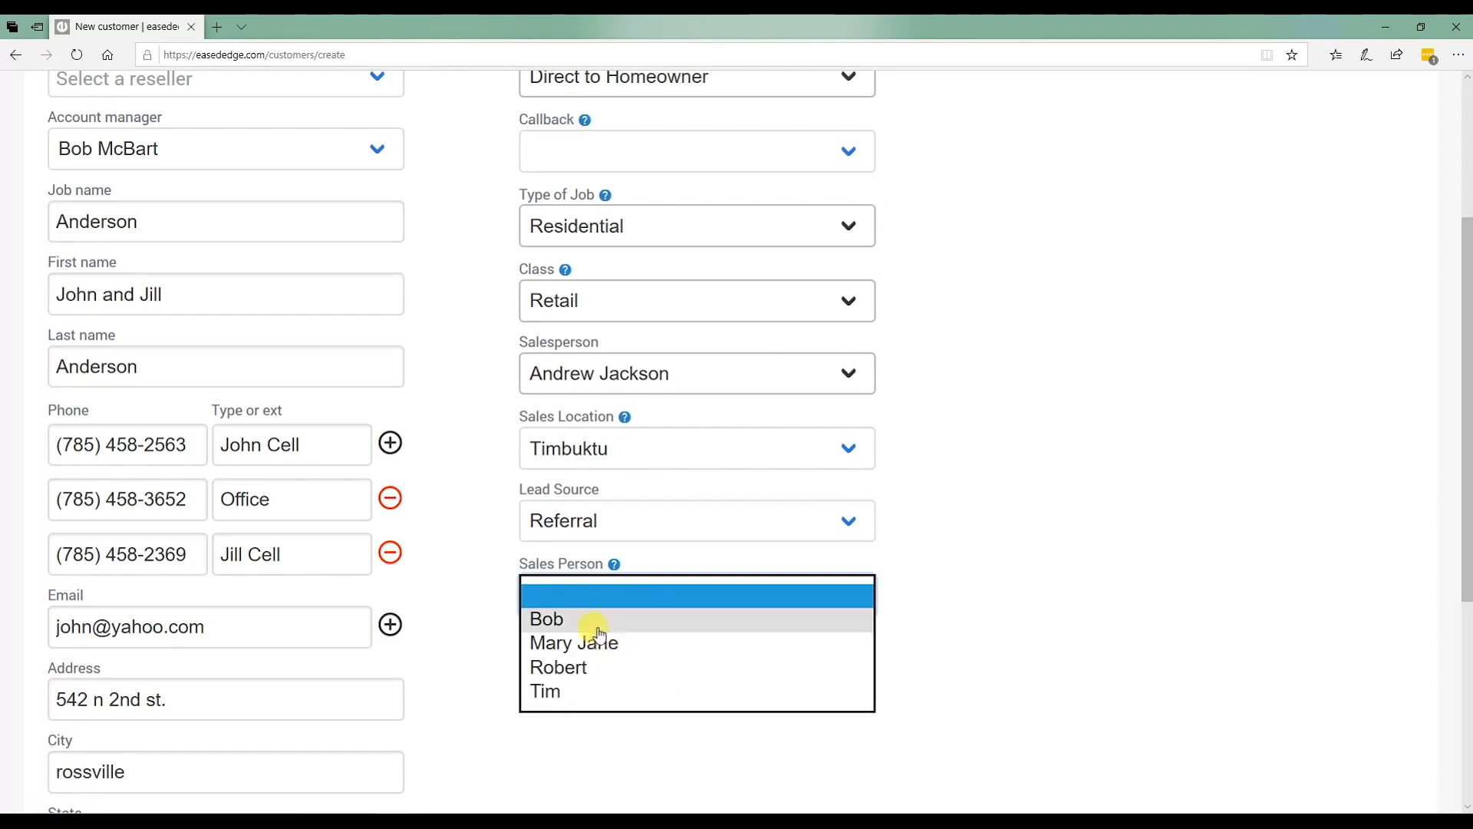
click(998, 612)
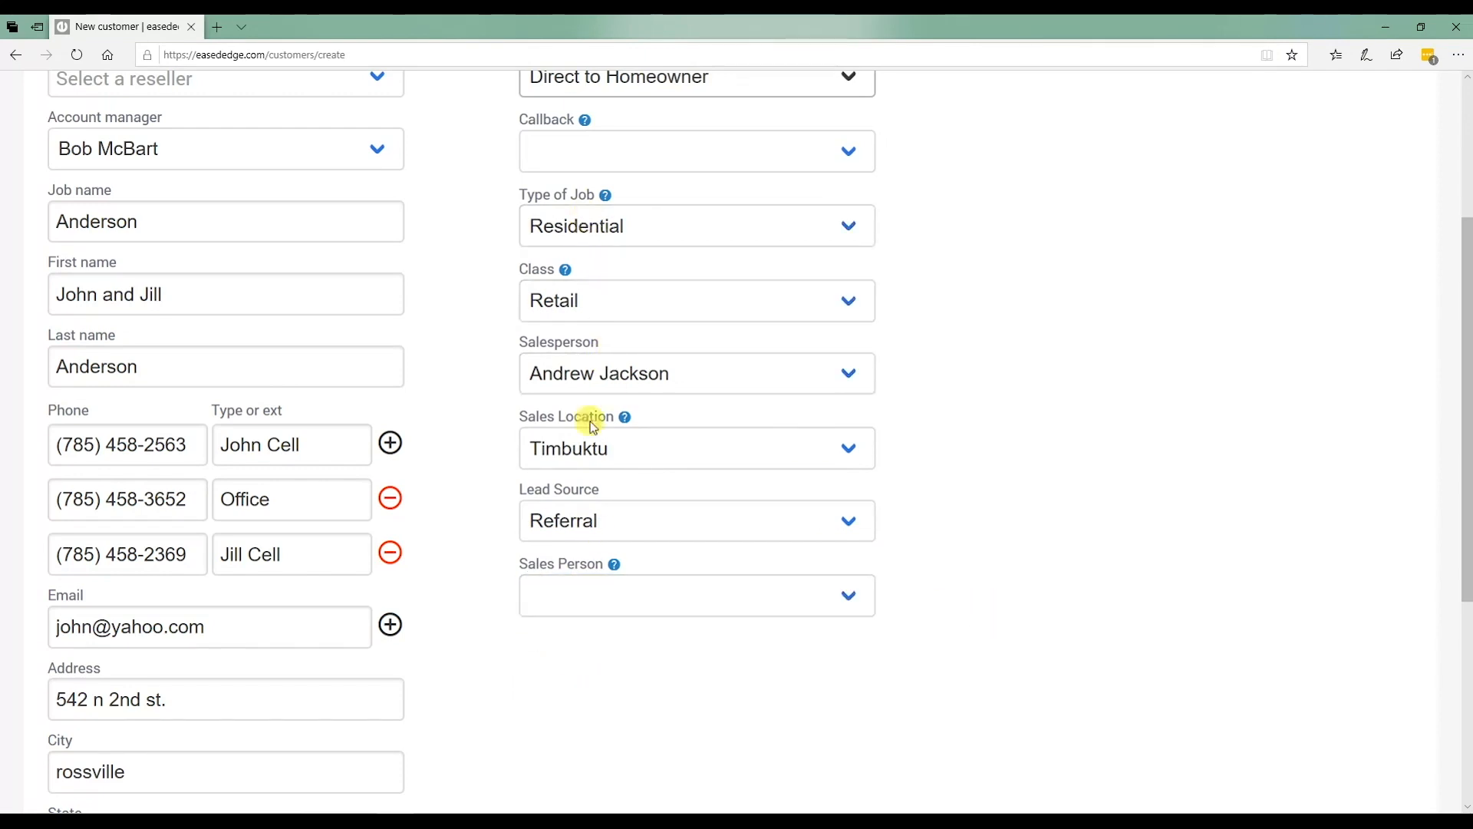
click(601, 597)
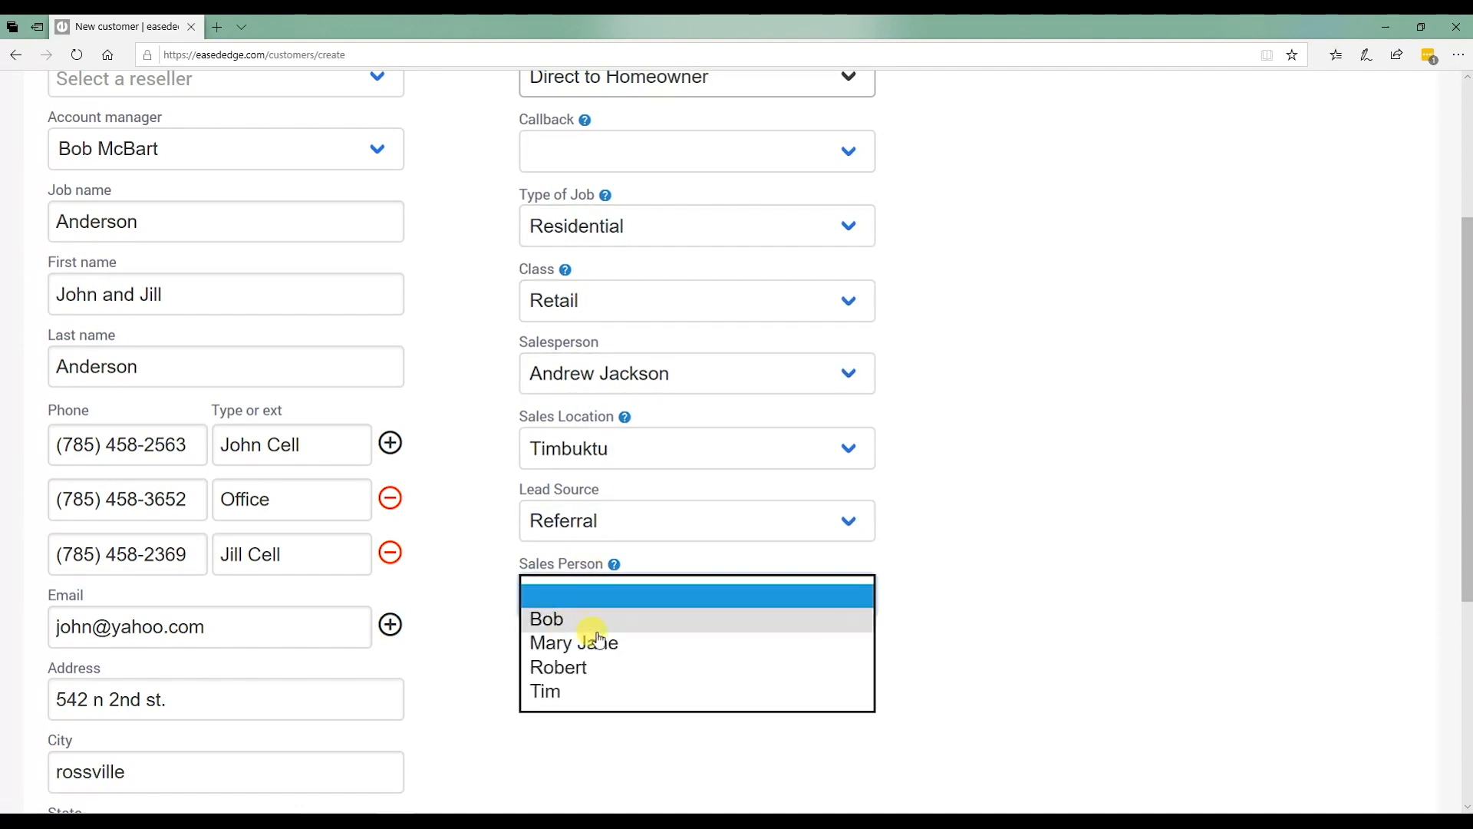
click(547, 617)
scroll(844, 663, up, 3)
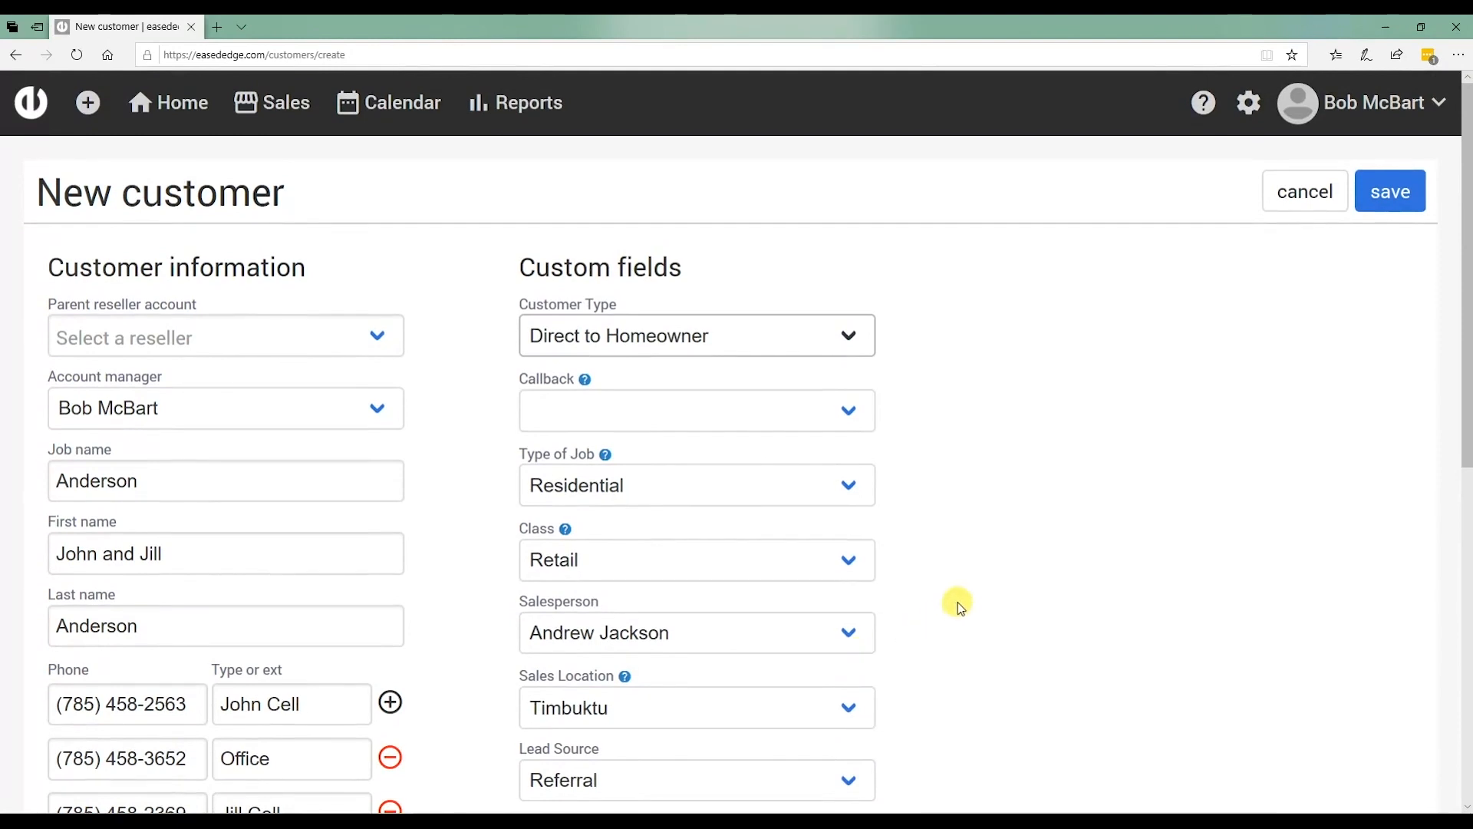
scroll(925, 595, down, 5)
scroll(931, 603, down, 1)
click(609, 335)
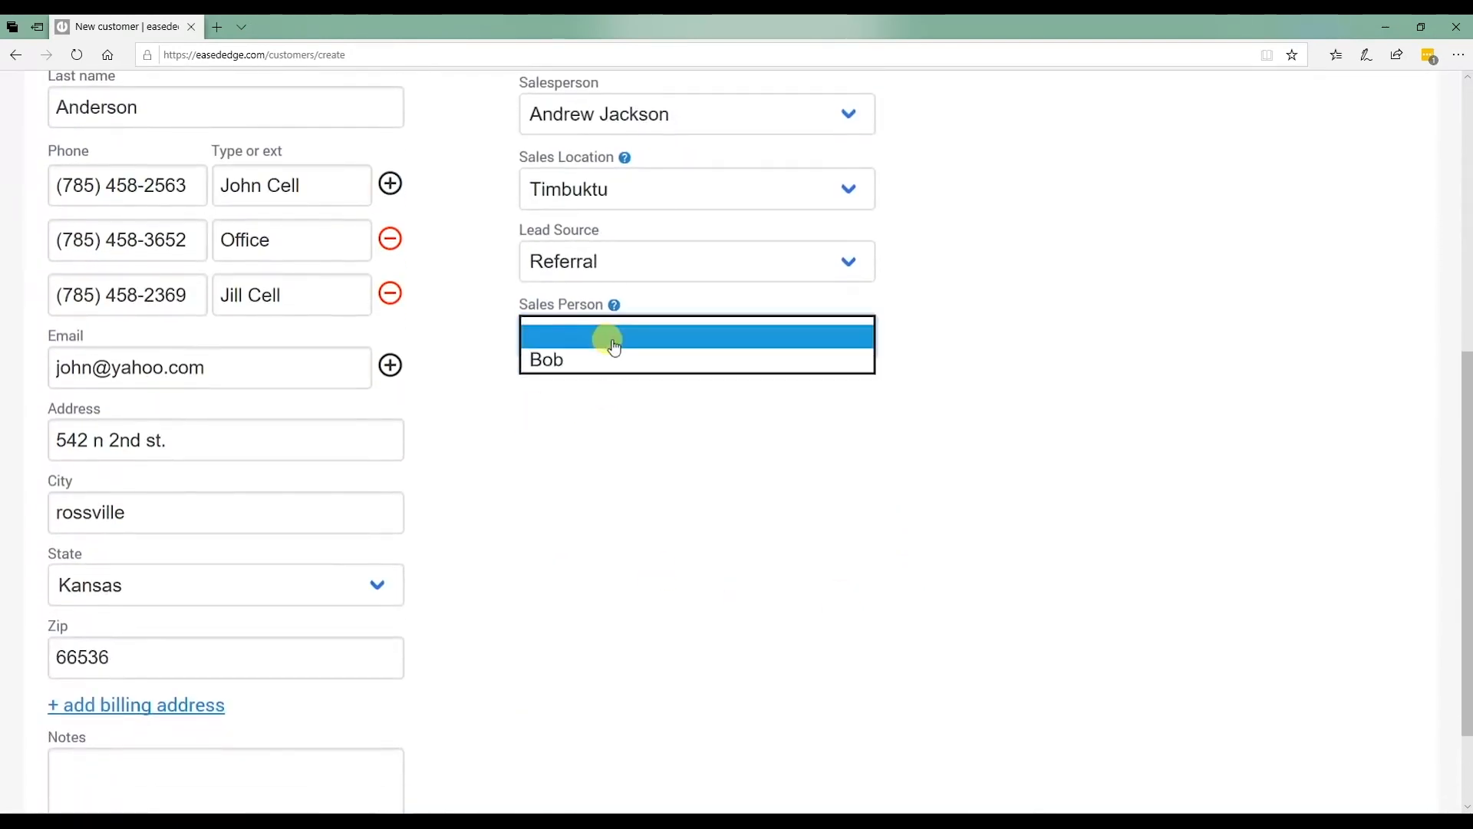
click(559, 361)
scroll(793, 471, up, 3)
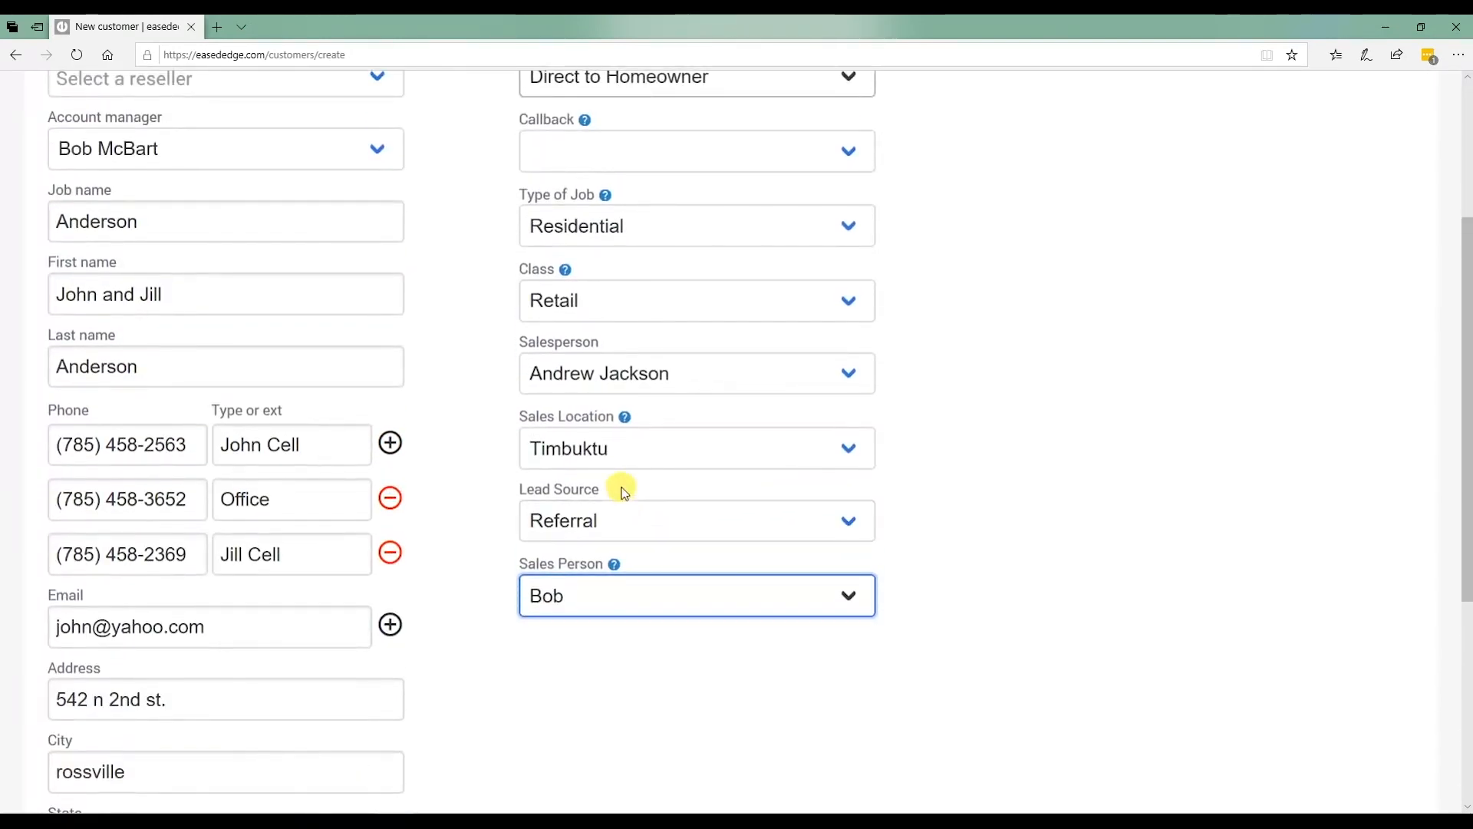
scroll(629, 523, up, 3)
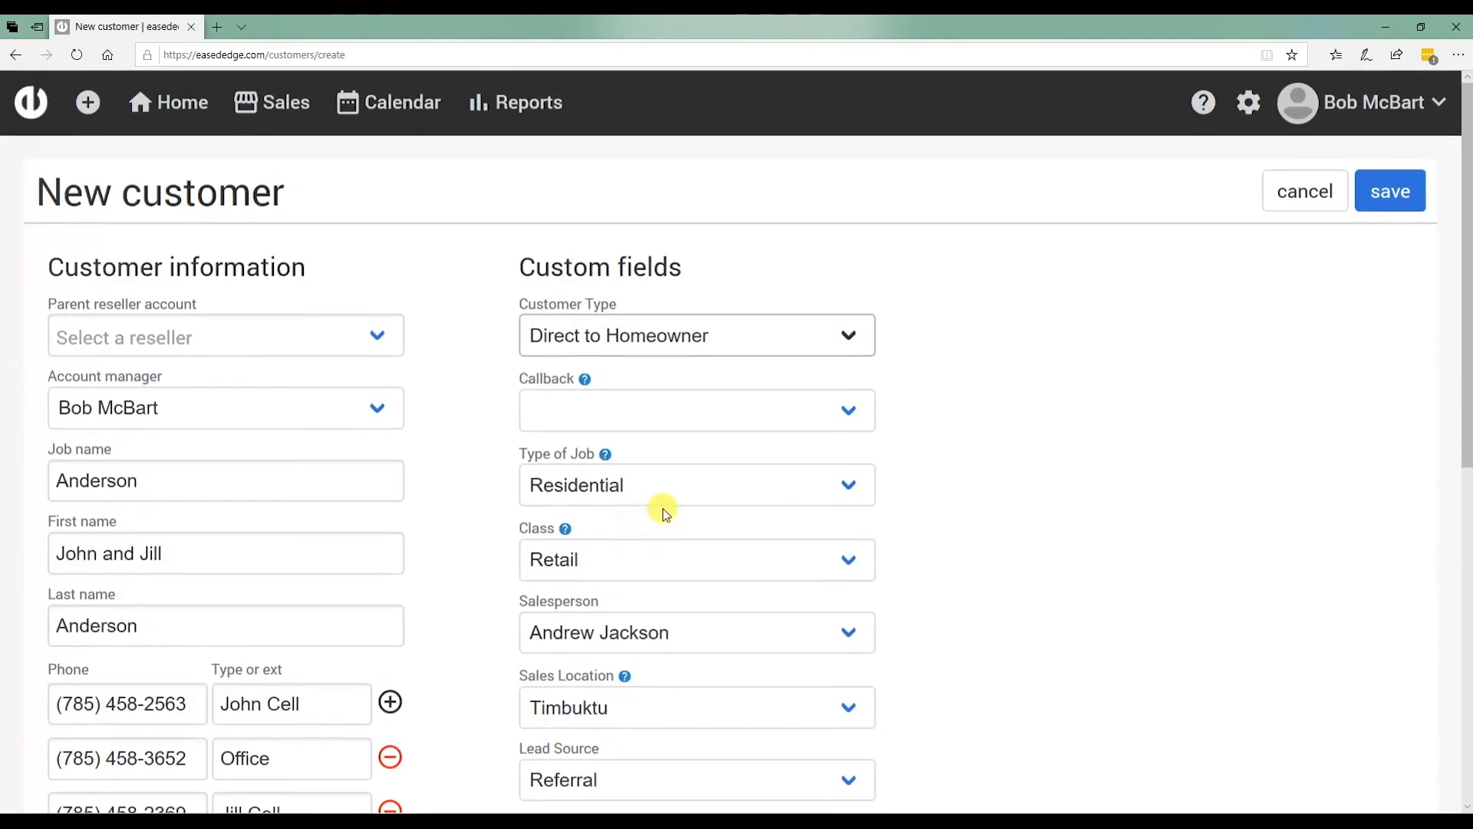
Save the customer and review its record page showing Lead status and an Estimate task due May 7th.
click(1384, 193)
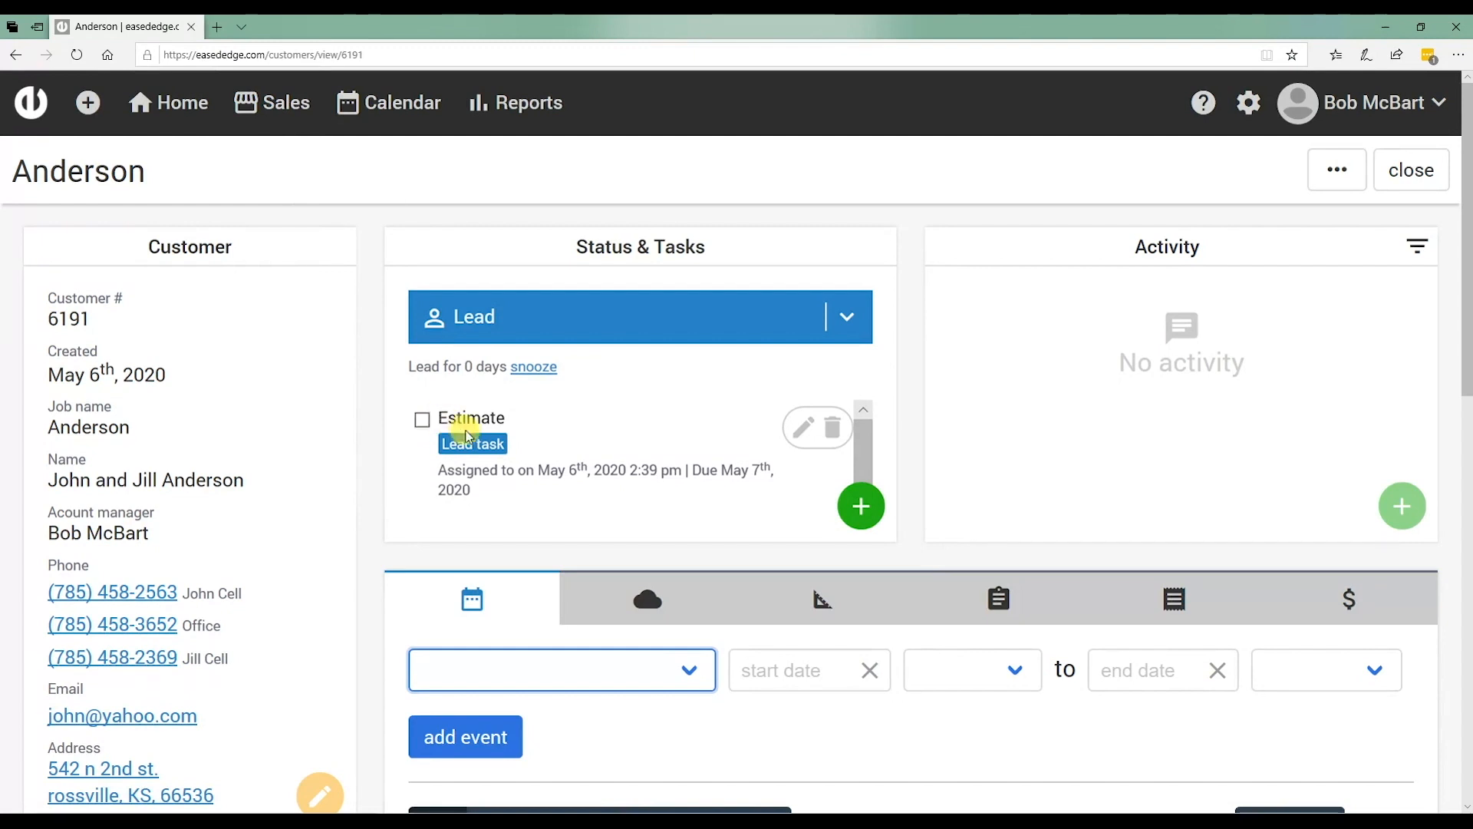
scroll(595, 451, down, 3)
scroll(1296, 353, up, 3)
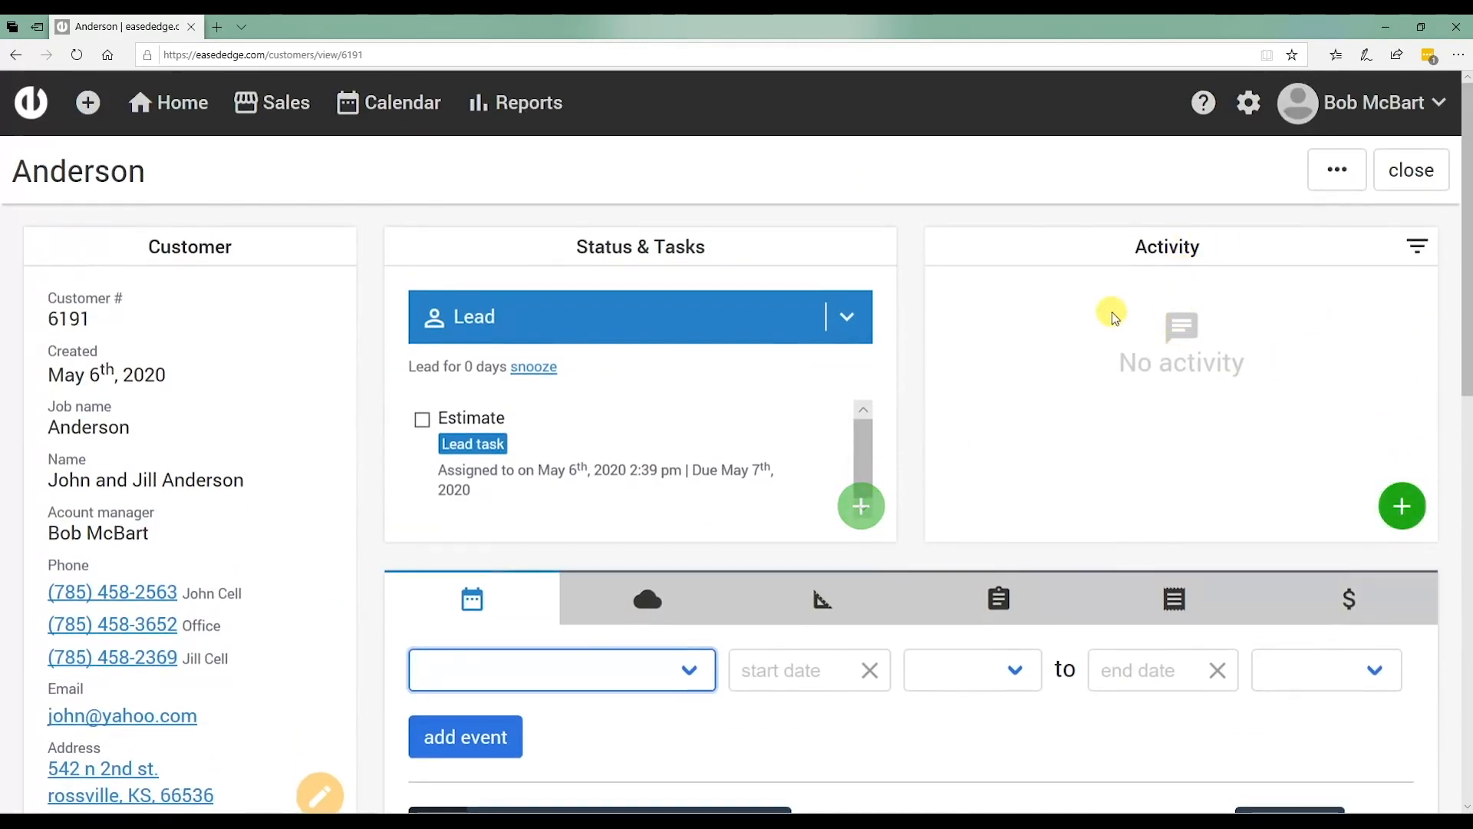
scroll(106, 289, down, 3)
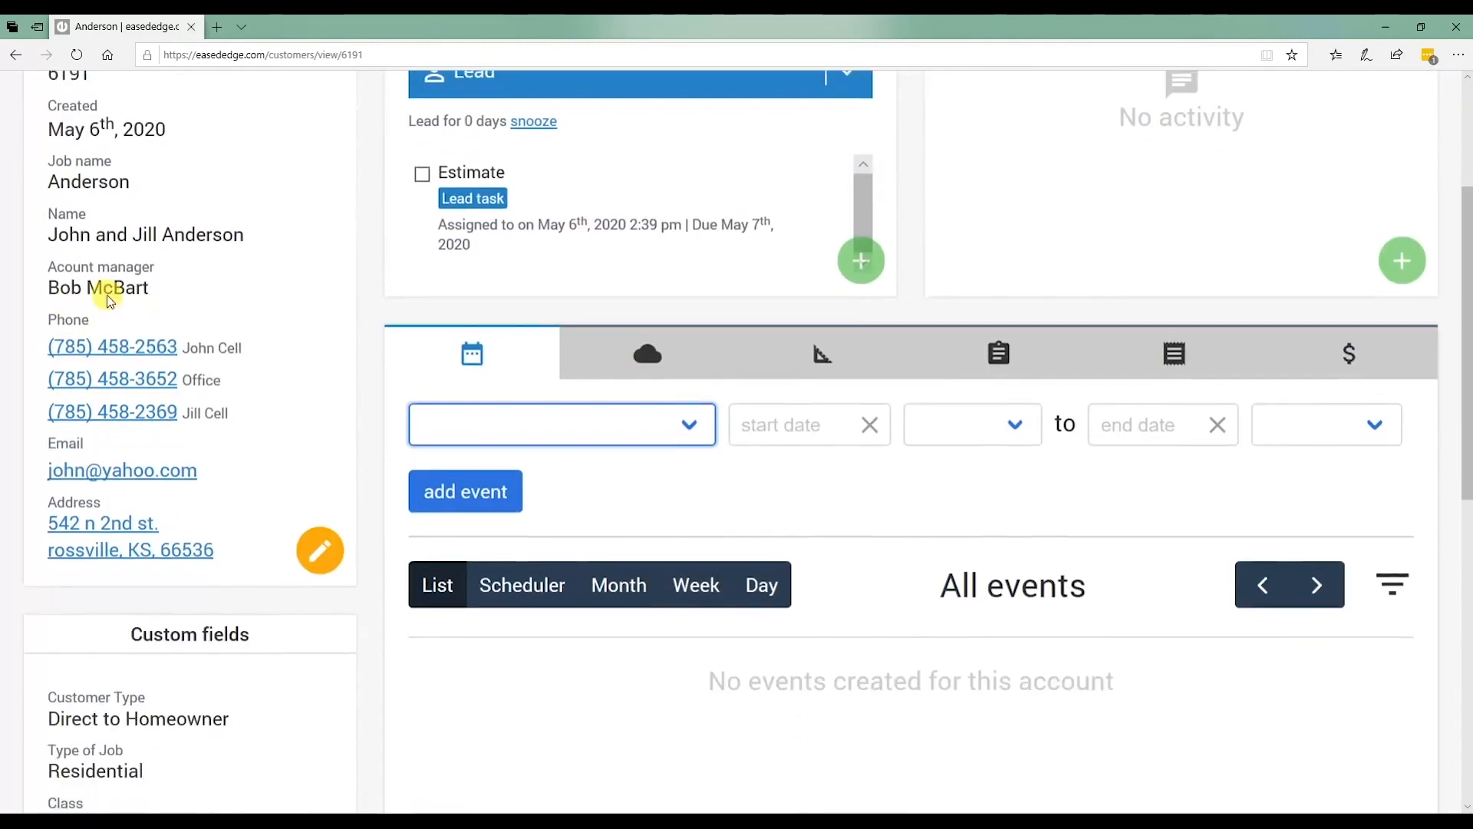
scroll(200, 499, down, 6)
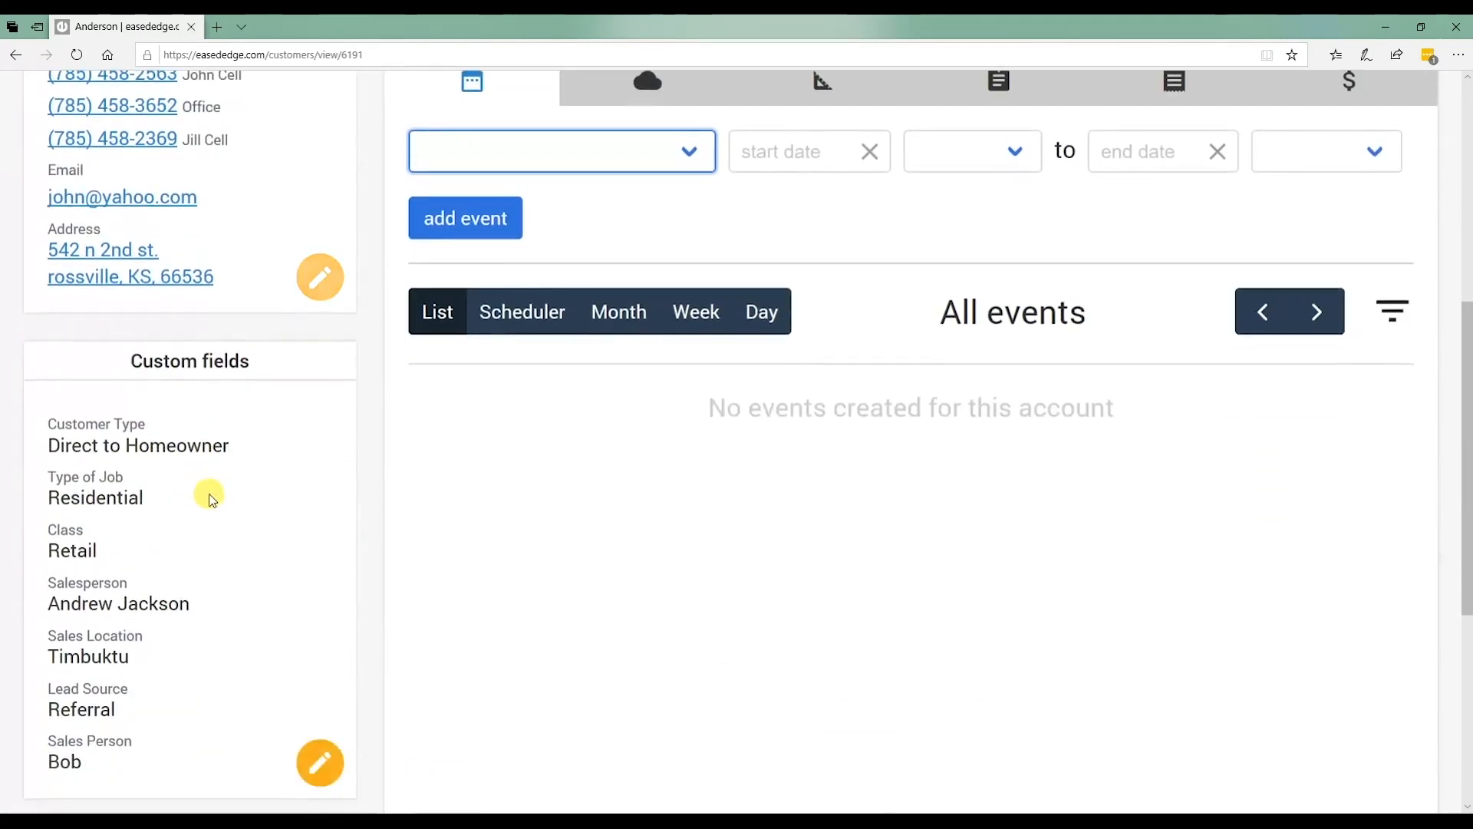
scroll(202, 362, down, 2)
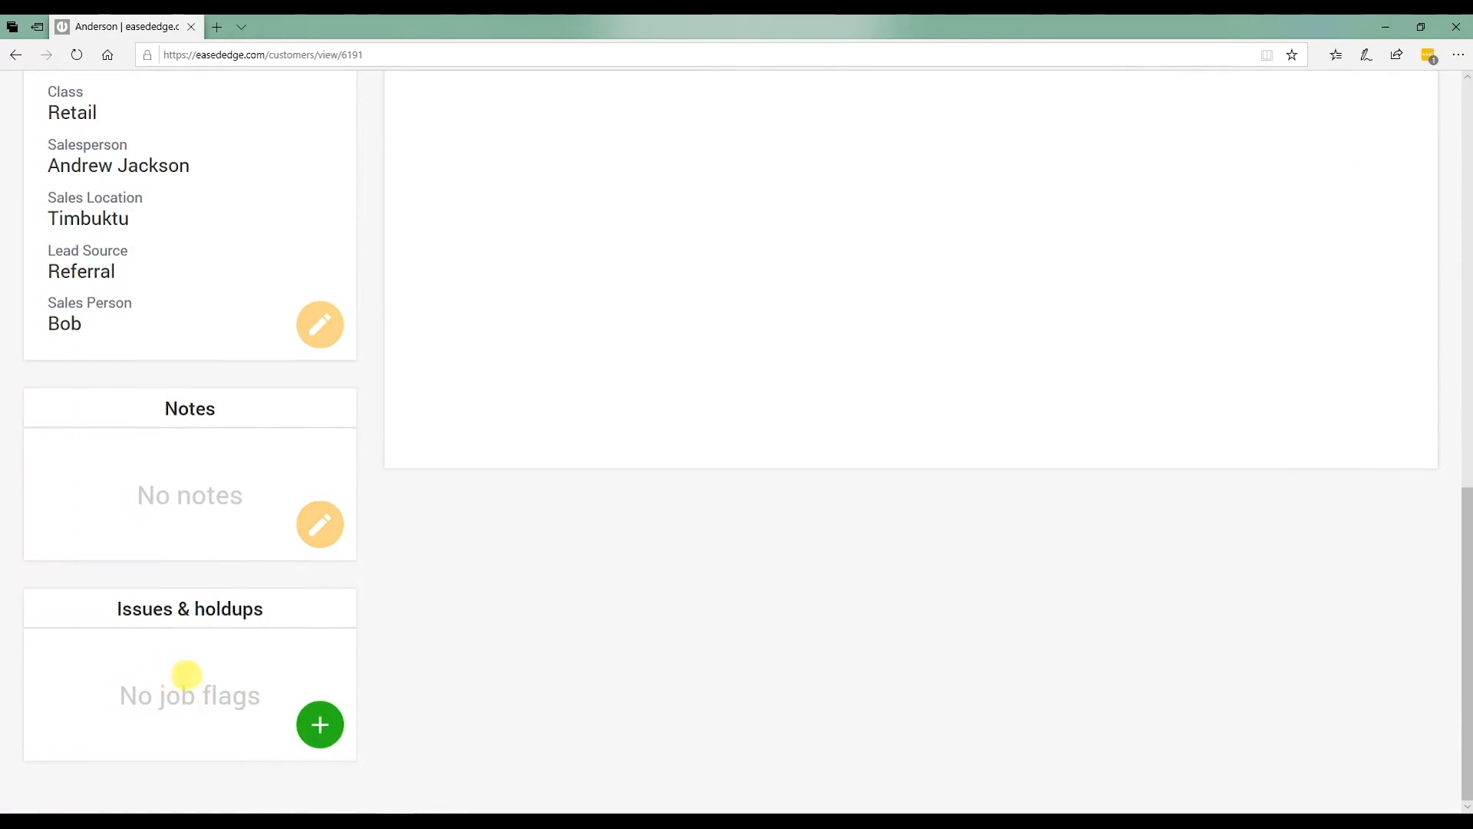
scroll(178, 673, up, 9)
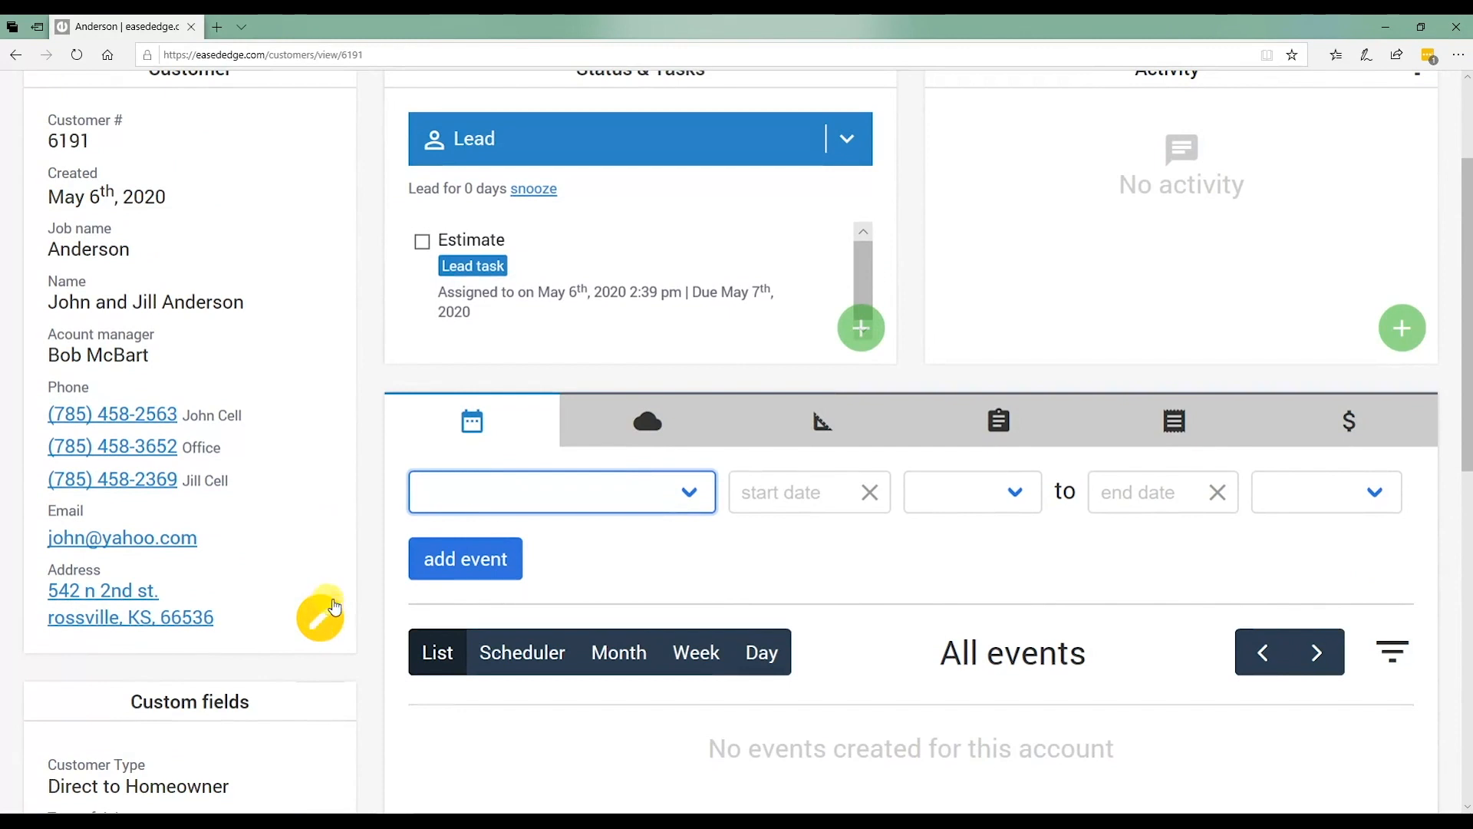
scroll(335, 607, up, 2)
Open the full customer list and sort it by status.
mouse_move(258, 108)
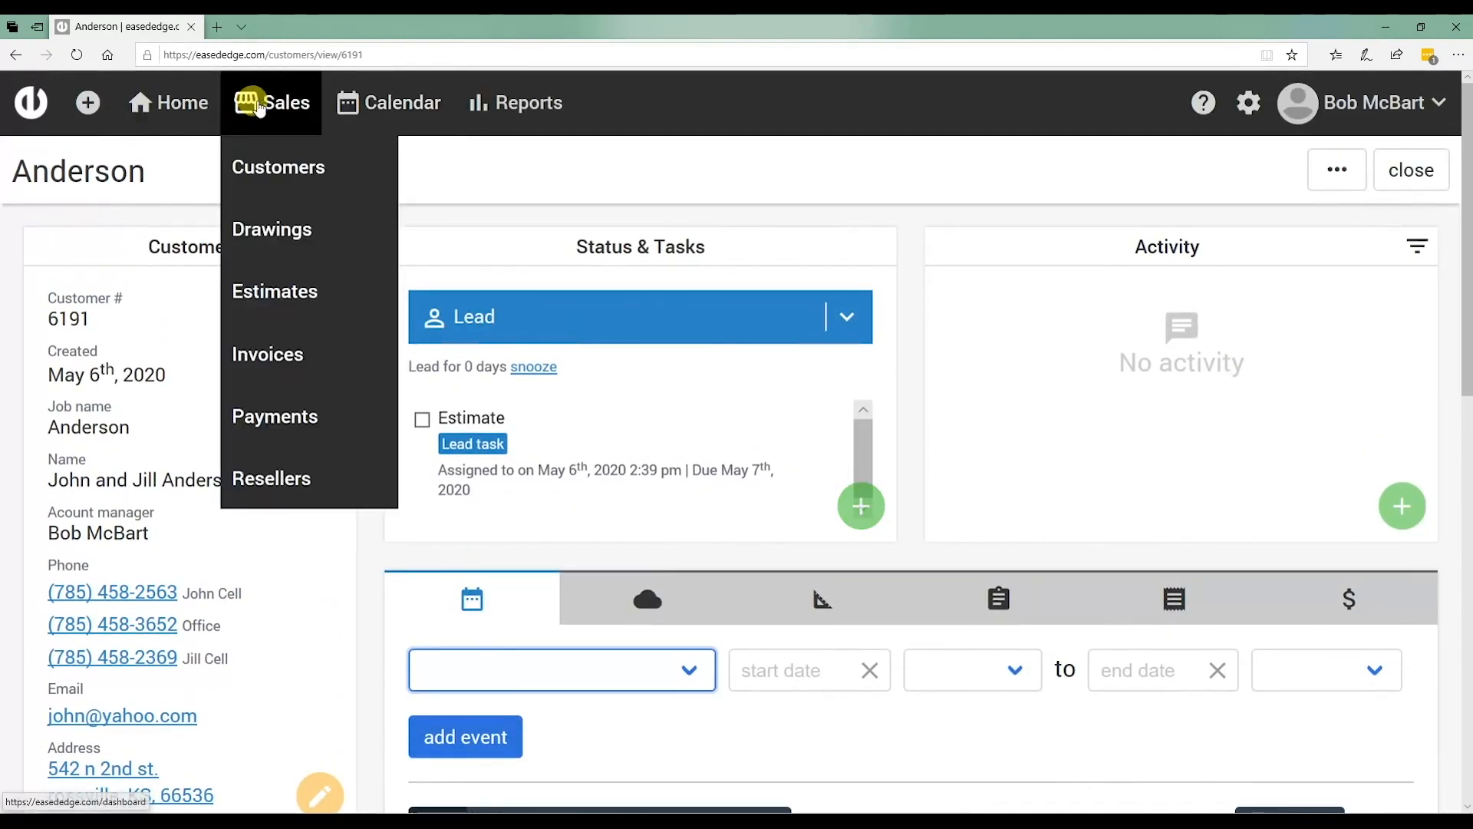
click(265, 164)
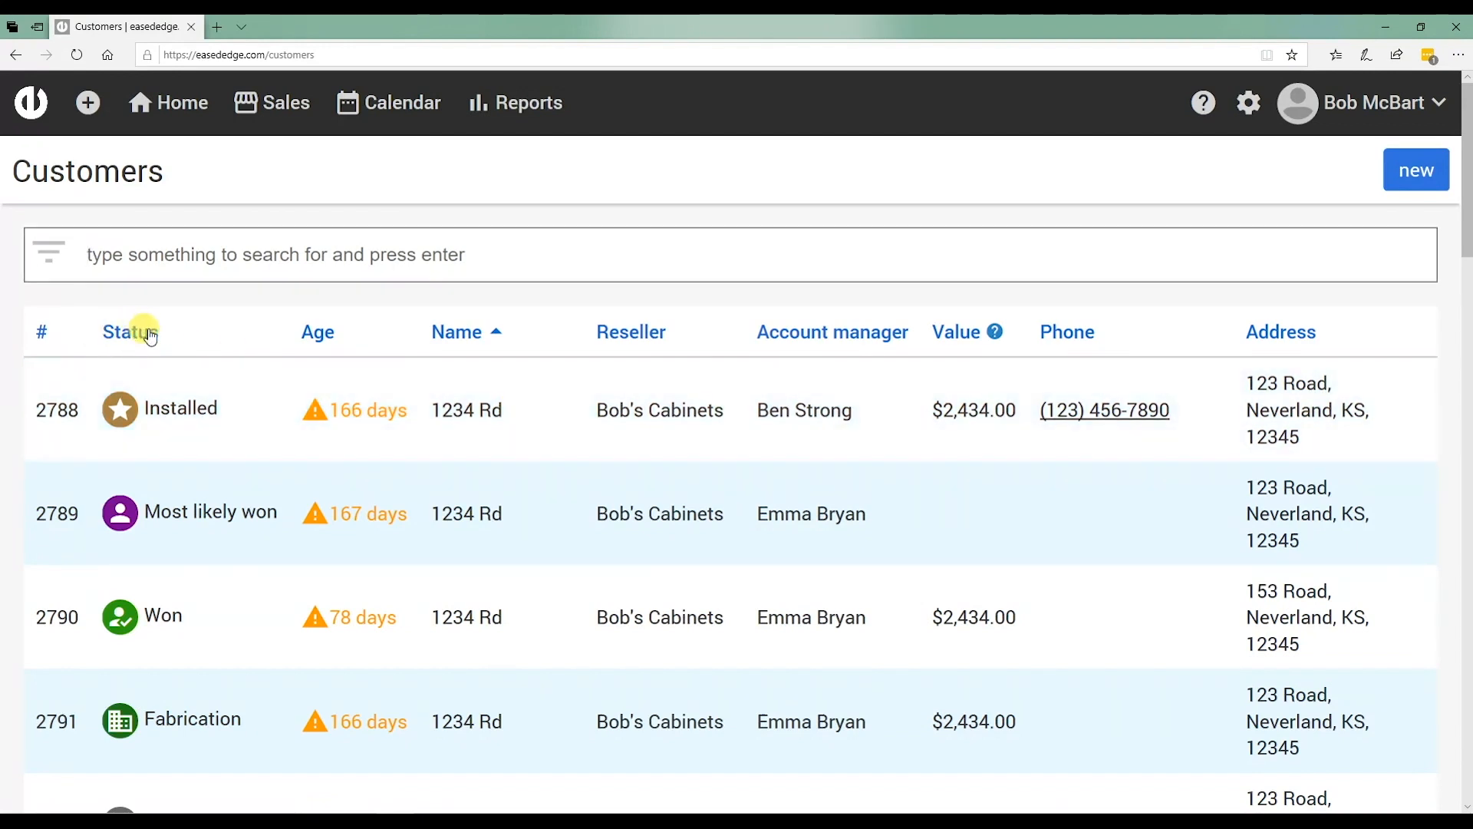
click(141, 330)
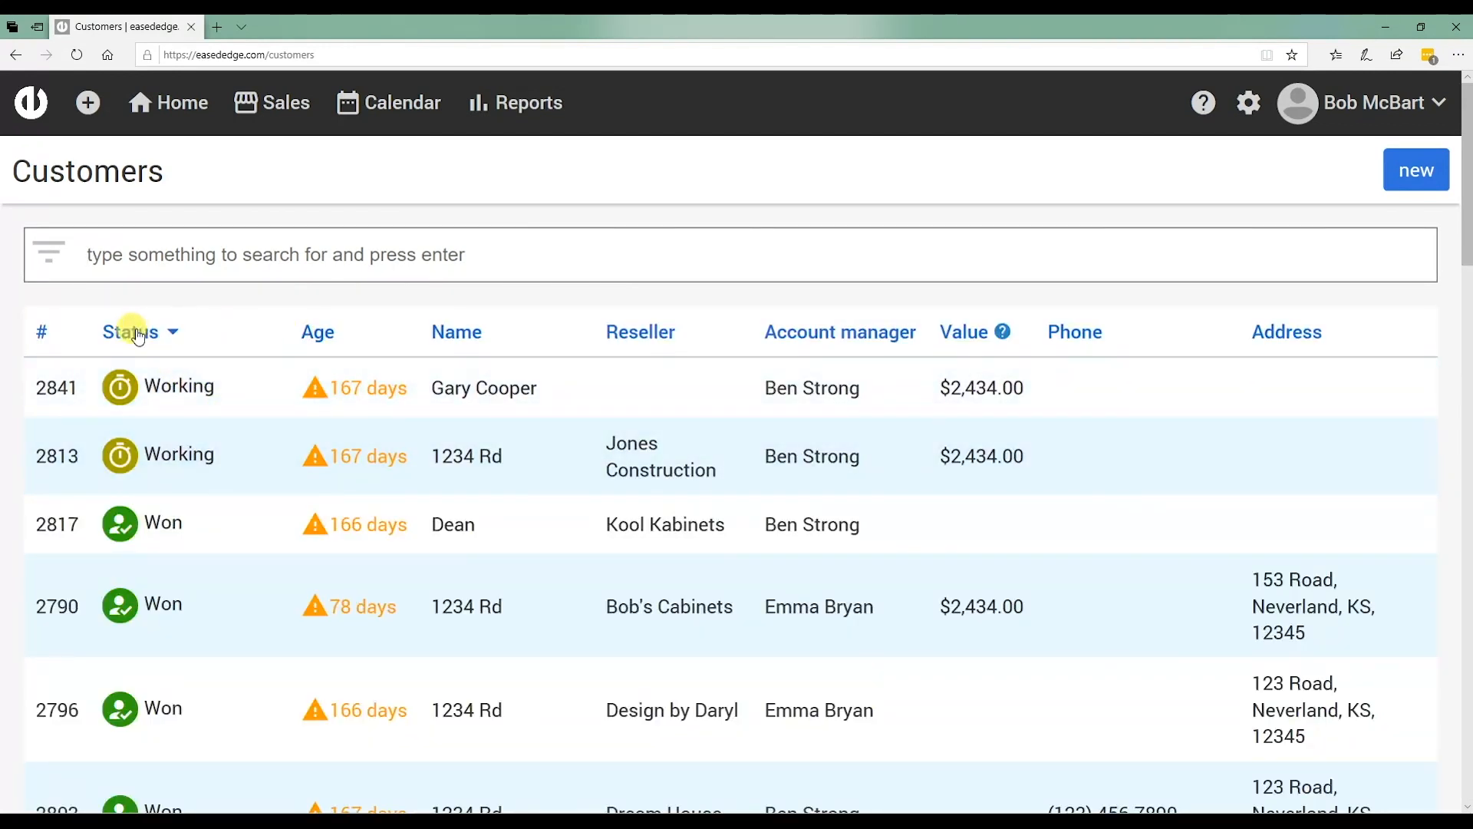
scroll(236, 428, down, 12)
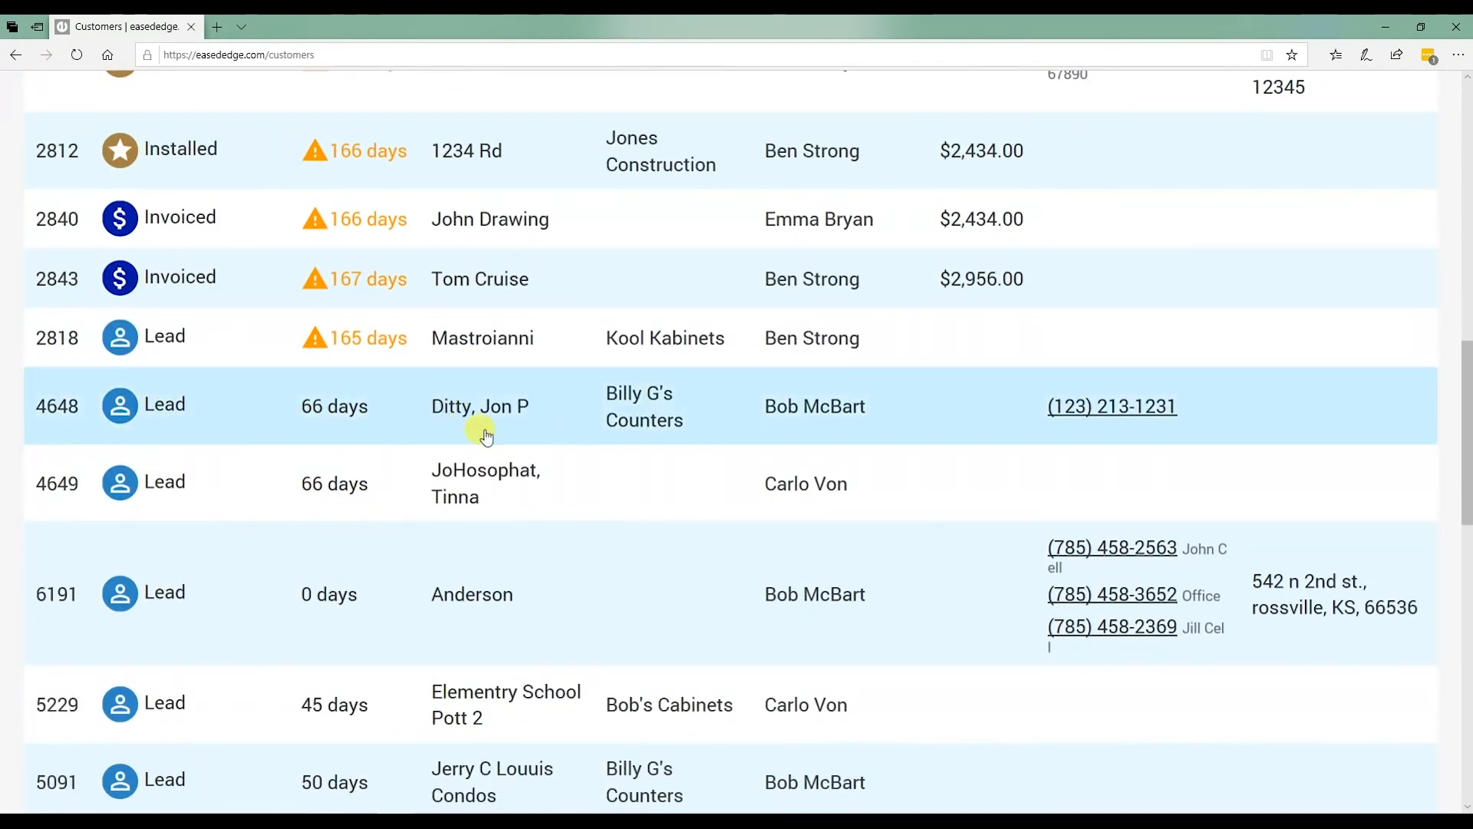
scroll(504, 491, down, 3)
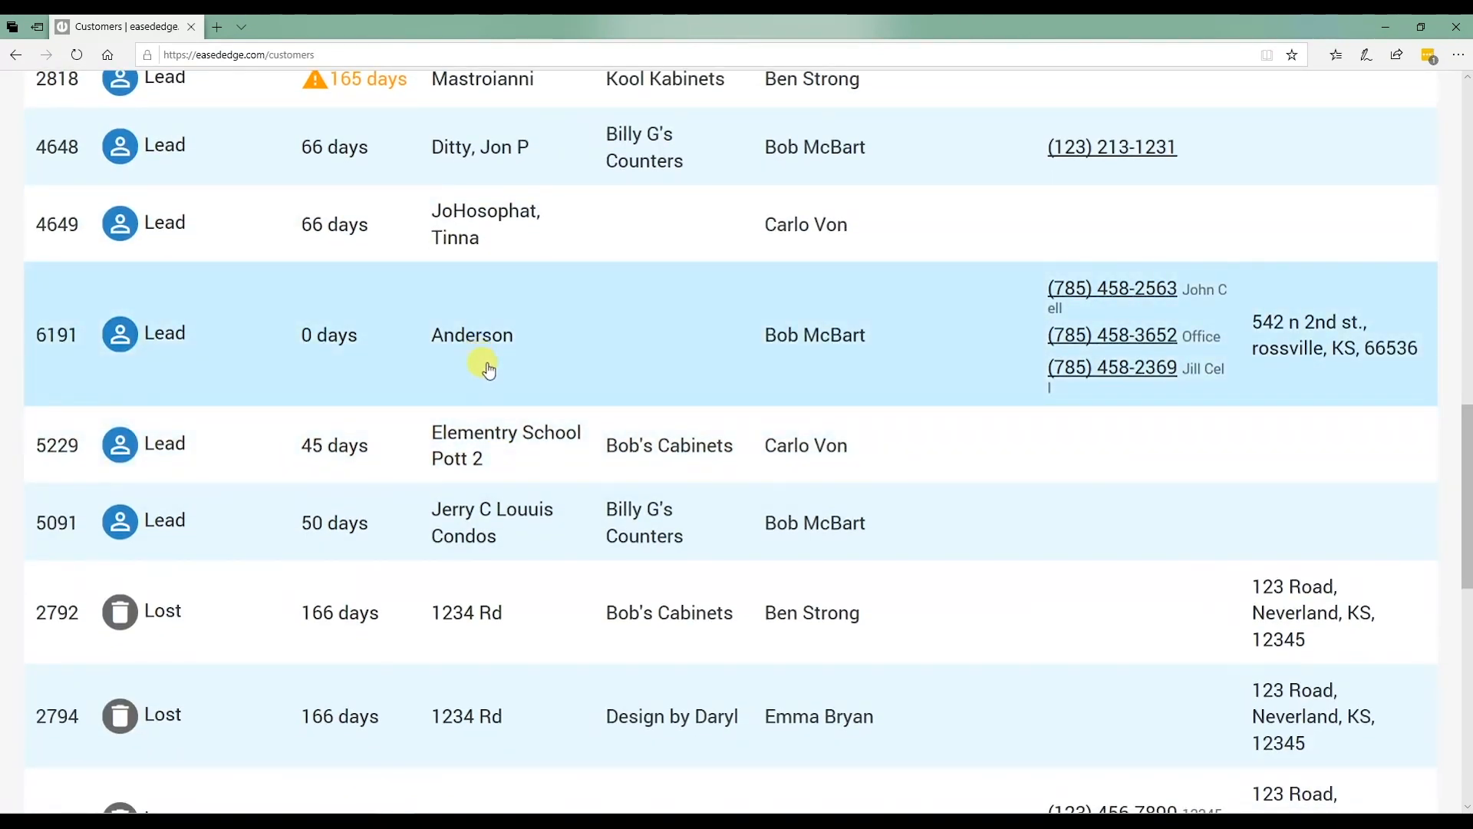
scroll(489, 370, up, 15)
Start a search in the customer list, then clear the search term to retype it.
click(341, 233)
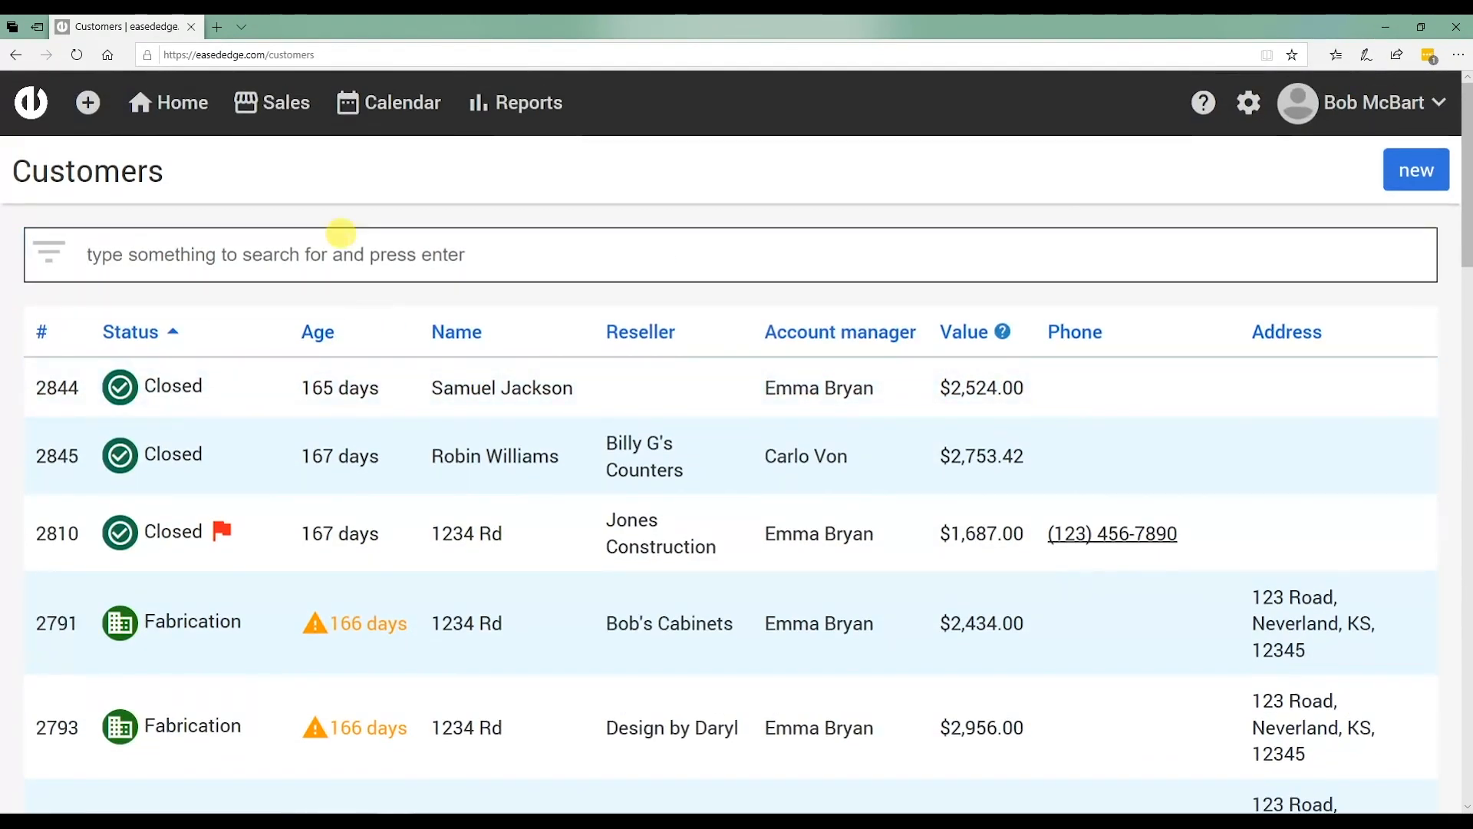
text(ander)
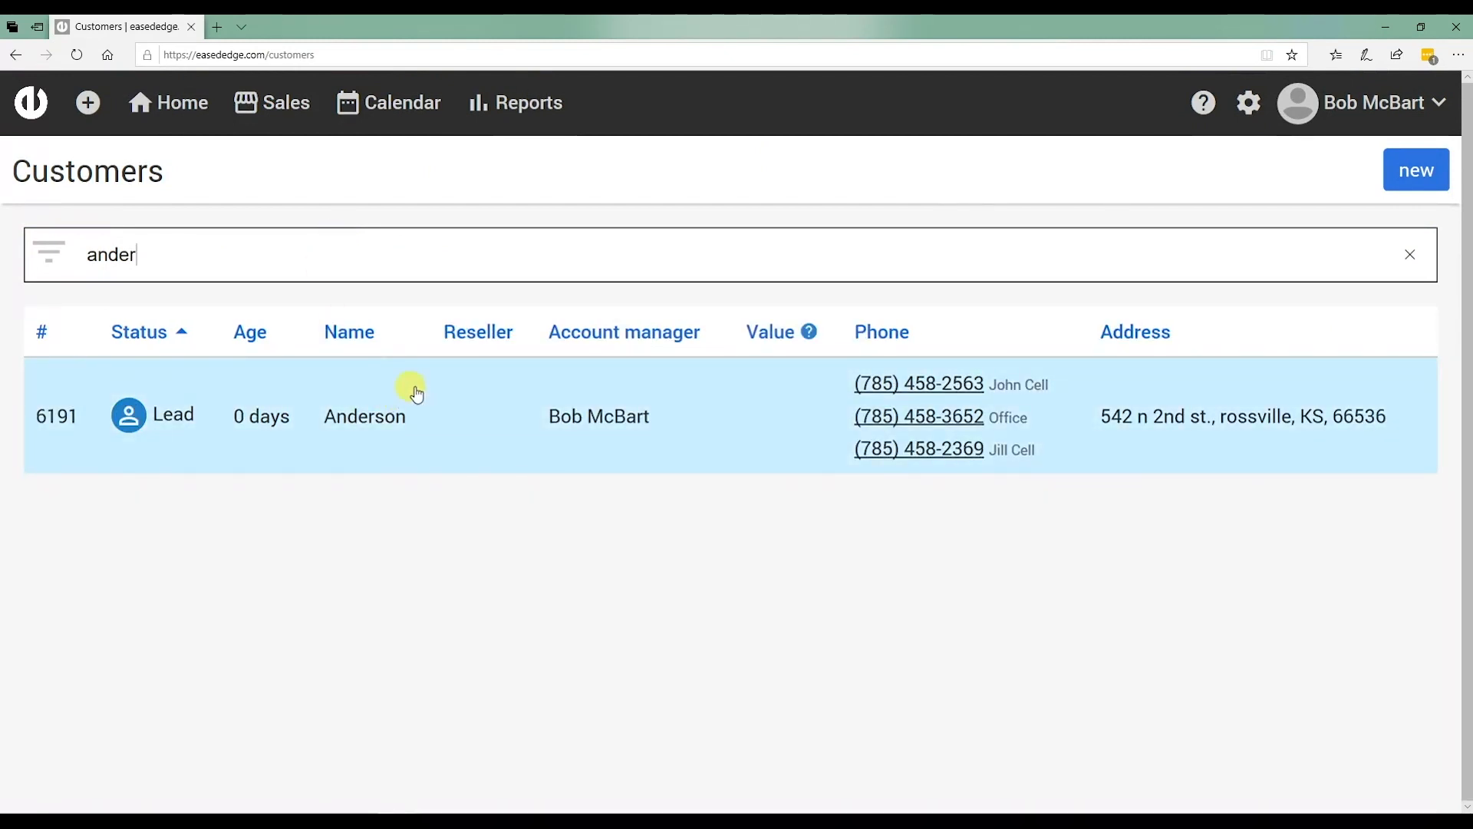
drag(223, 240, 59, 256)
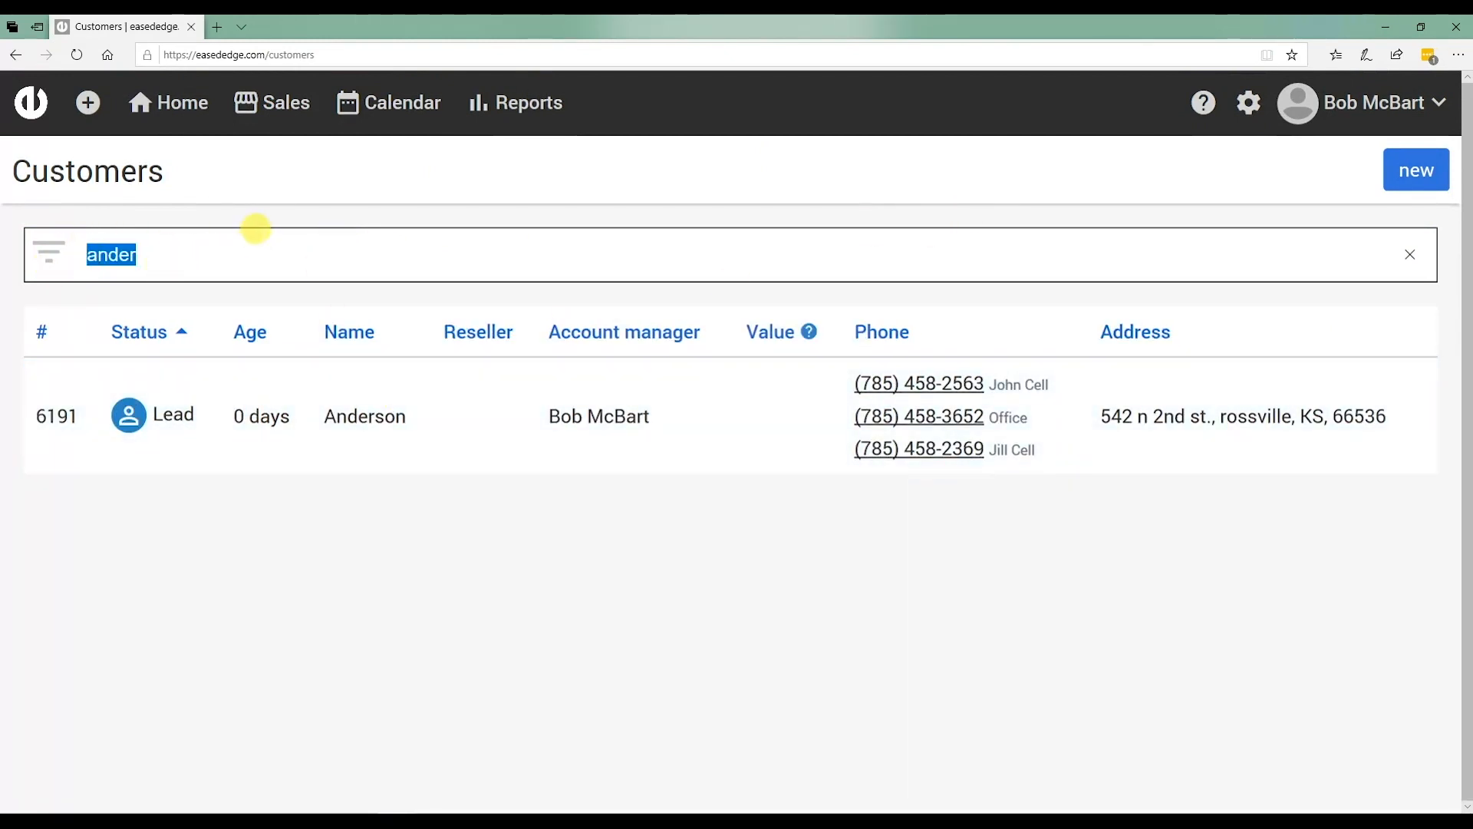
key(BackSpace)
Filter the customer list to Lead status and run the search.
click(48, 251)
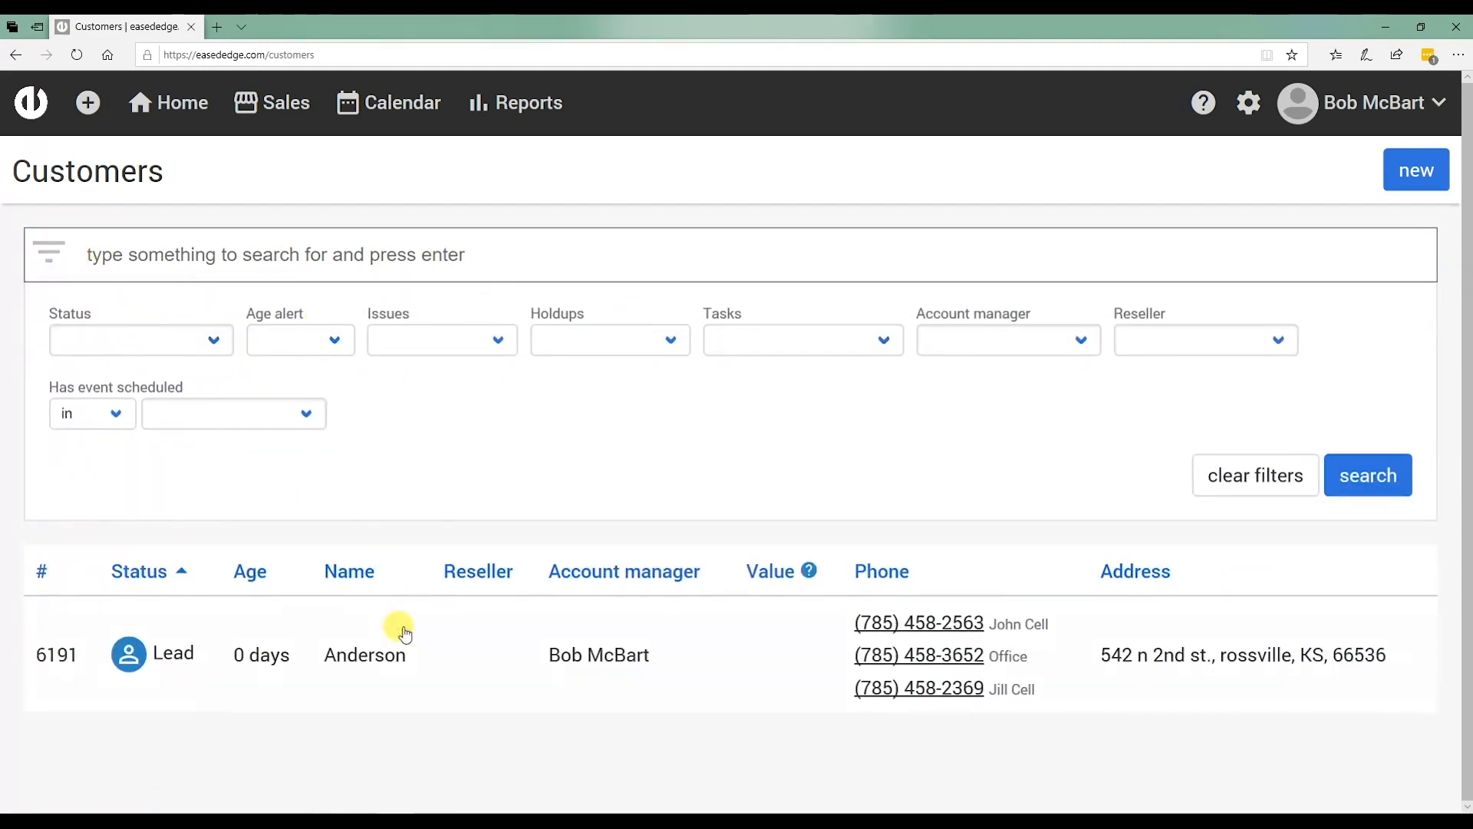
click(206, 337)
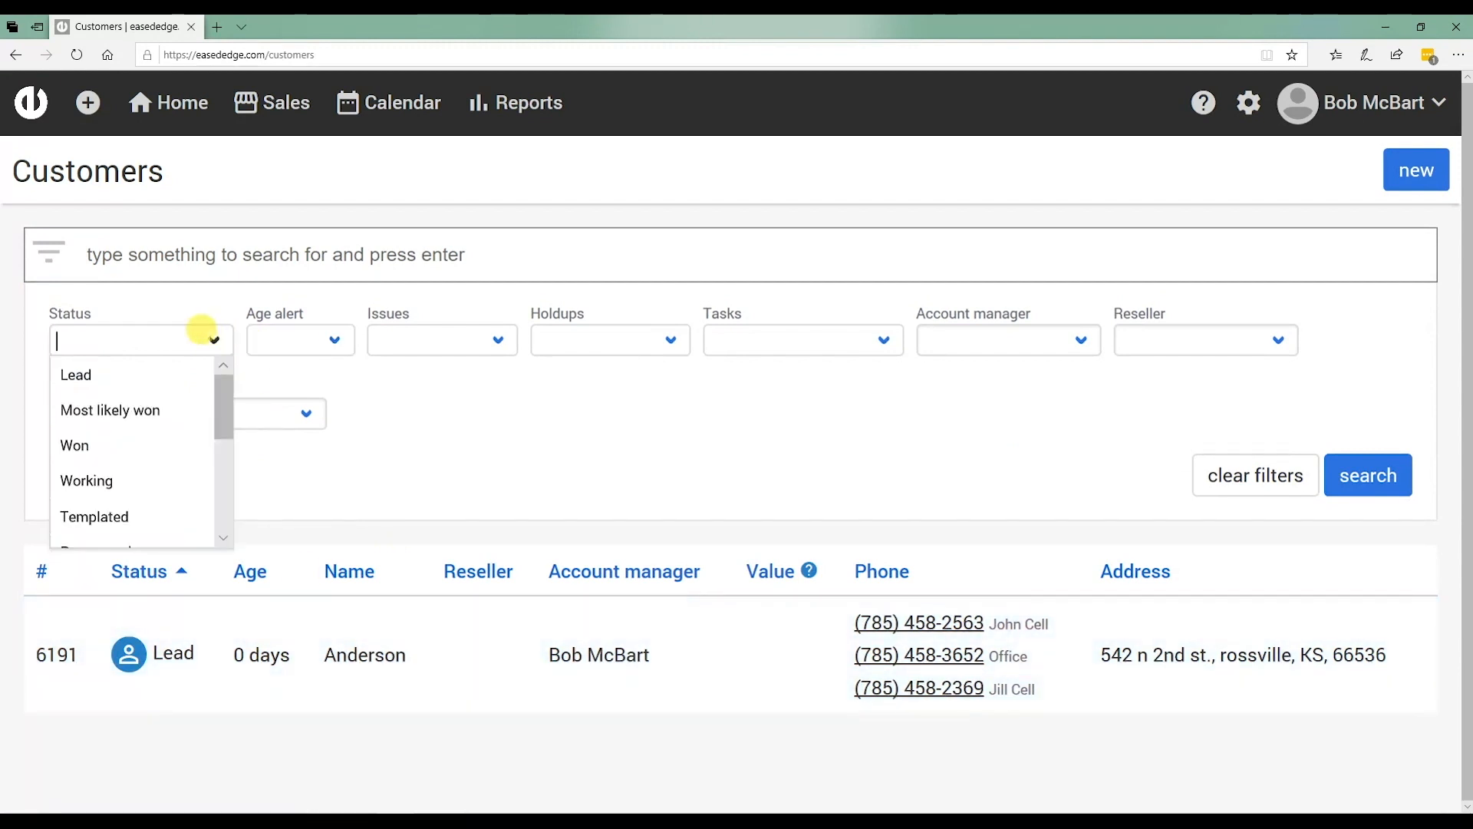
click(92, 381)
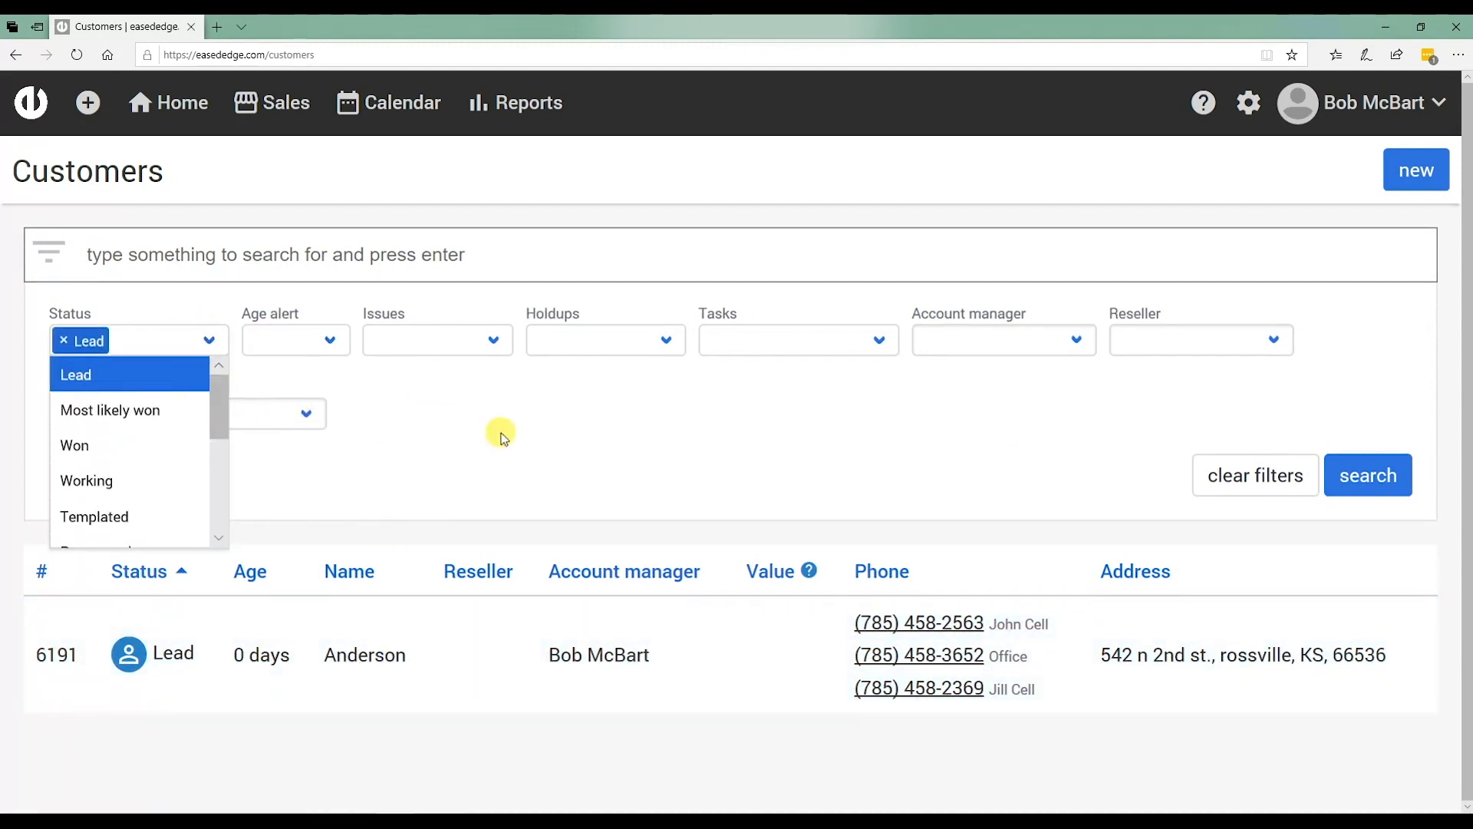
click(1369, 479)
scroll(437, 409, down, 3)
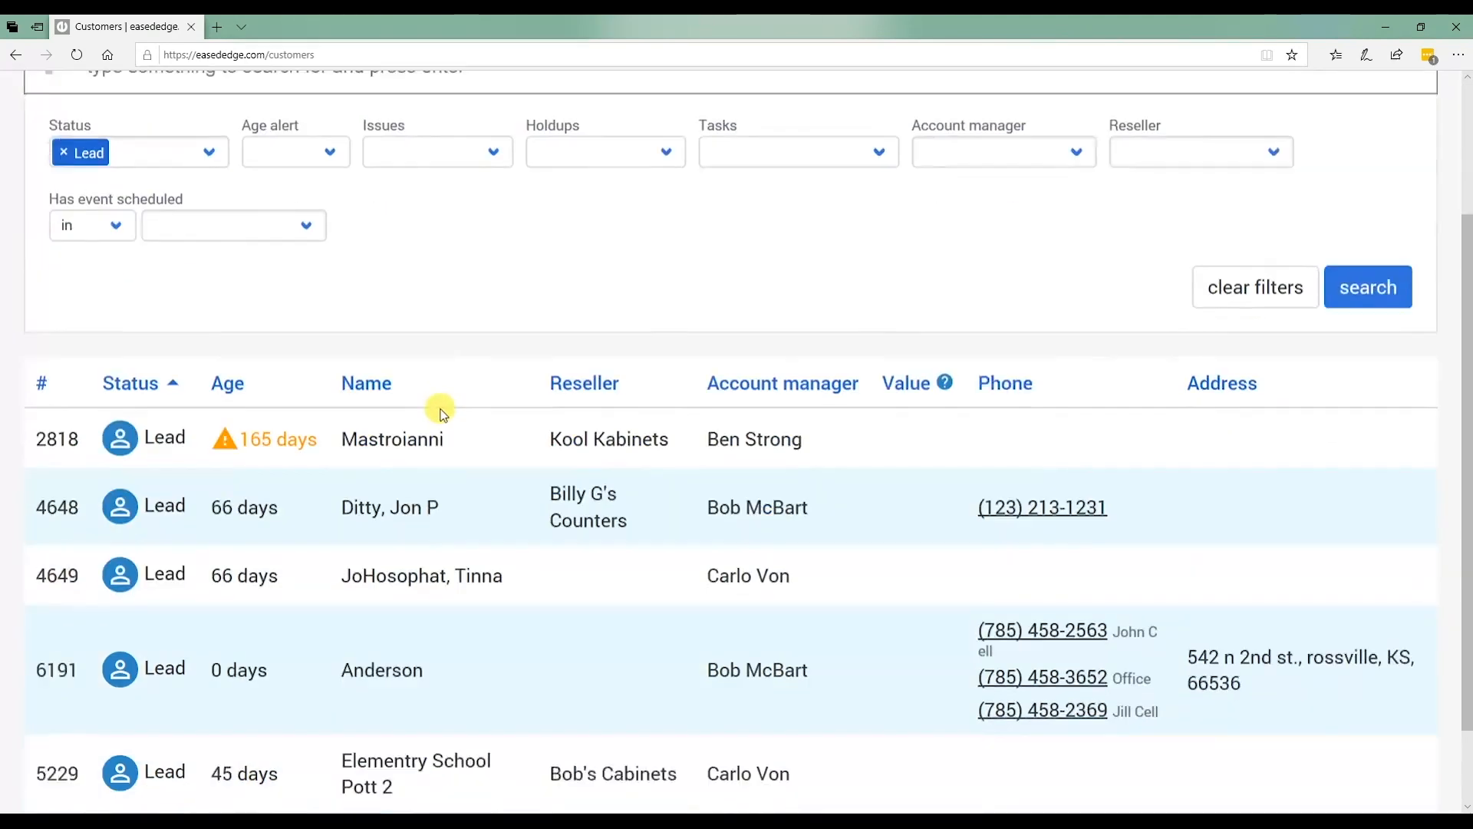
scroll(441, 406, up, 3)
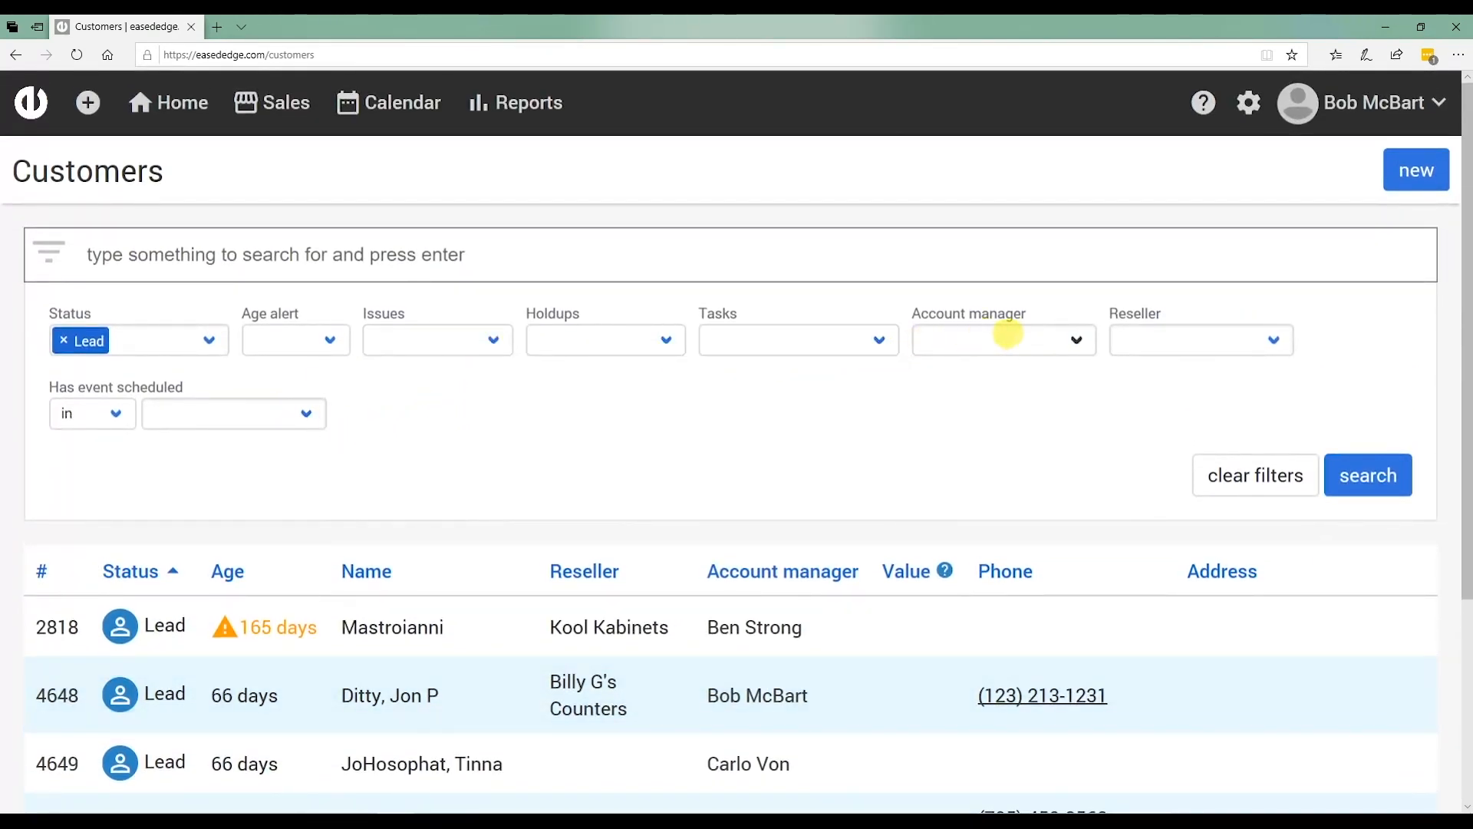
Add an account manager filter for the logged-in user and rerun the search.
click(1011, 336)
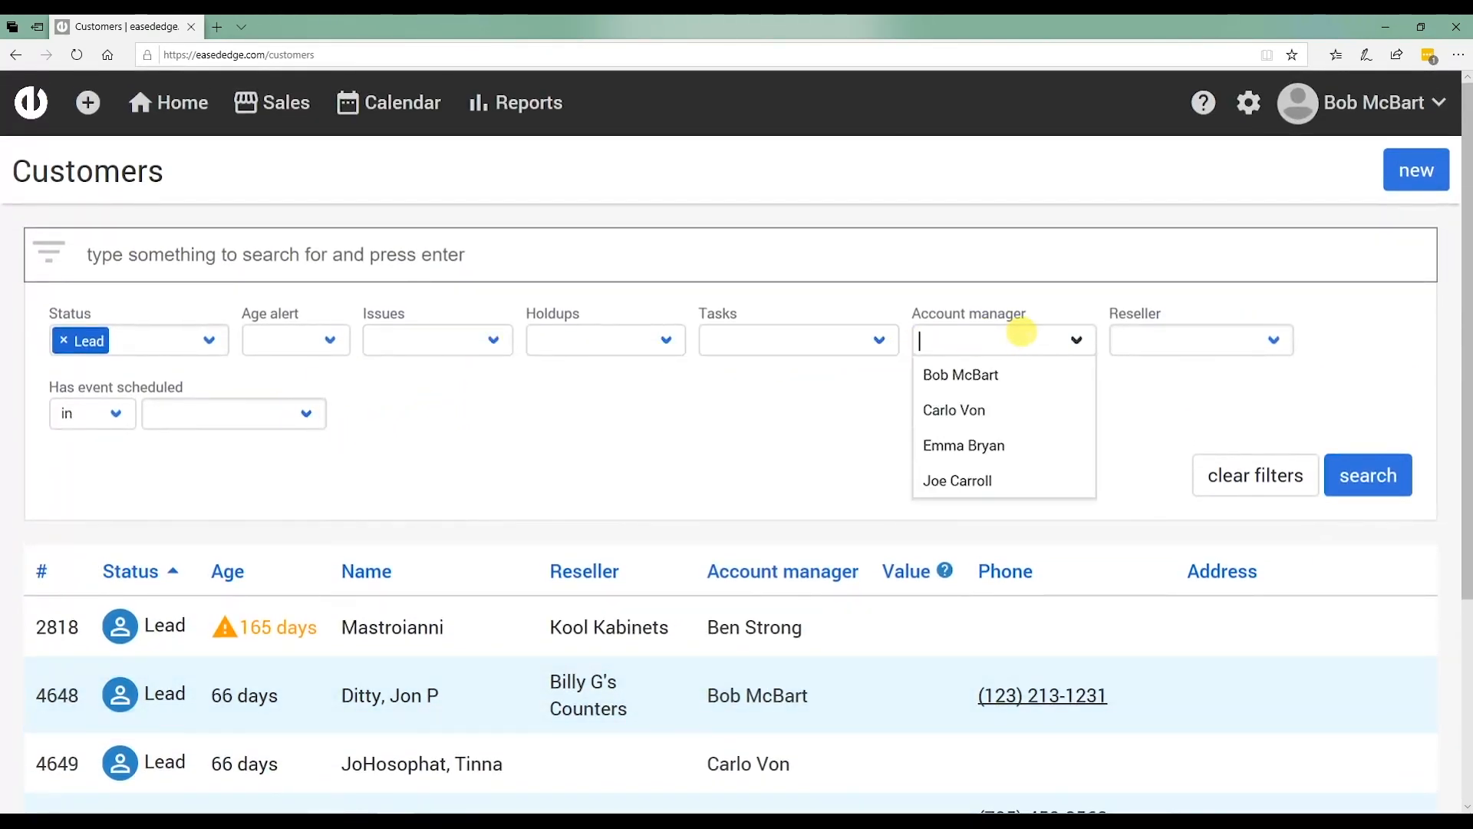
click(976, 376)
click(1368, 475)
scroll(606, 372, down, 1)
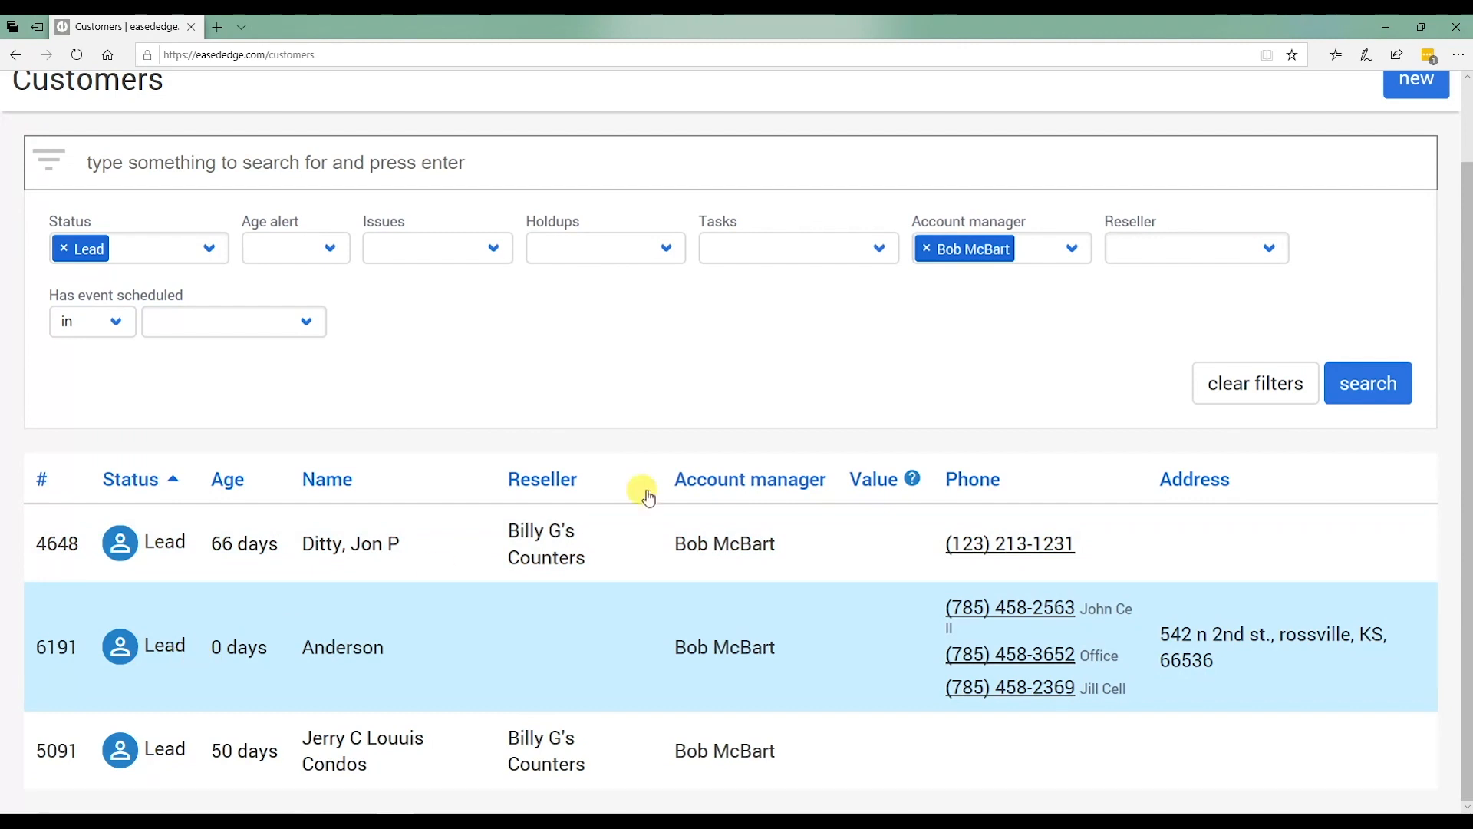
Add the Has uncompleted tasks filter and review the three remaining results.
click(765, 247)
click(768, 265)
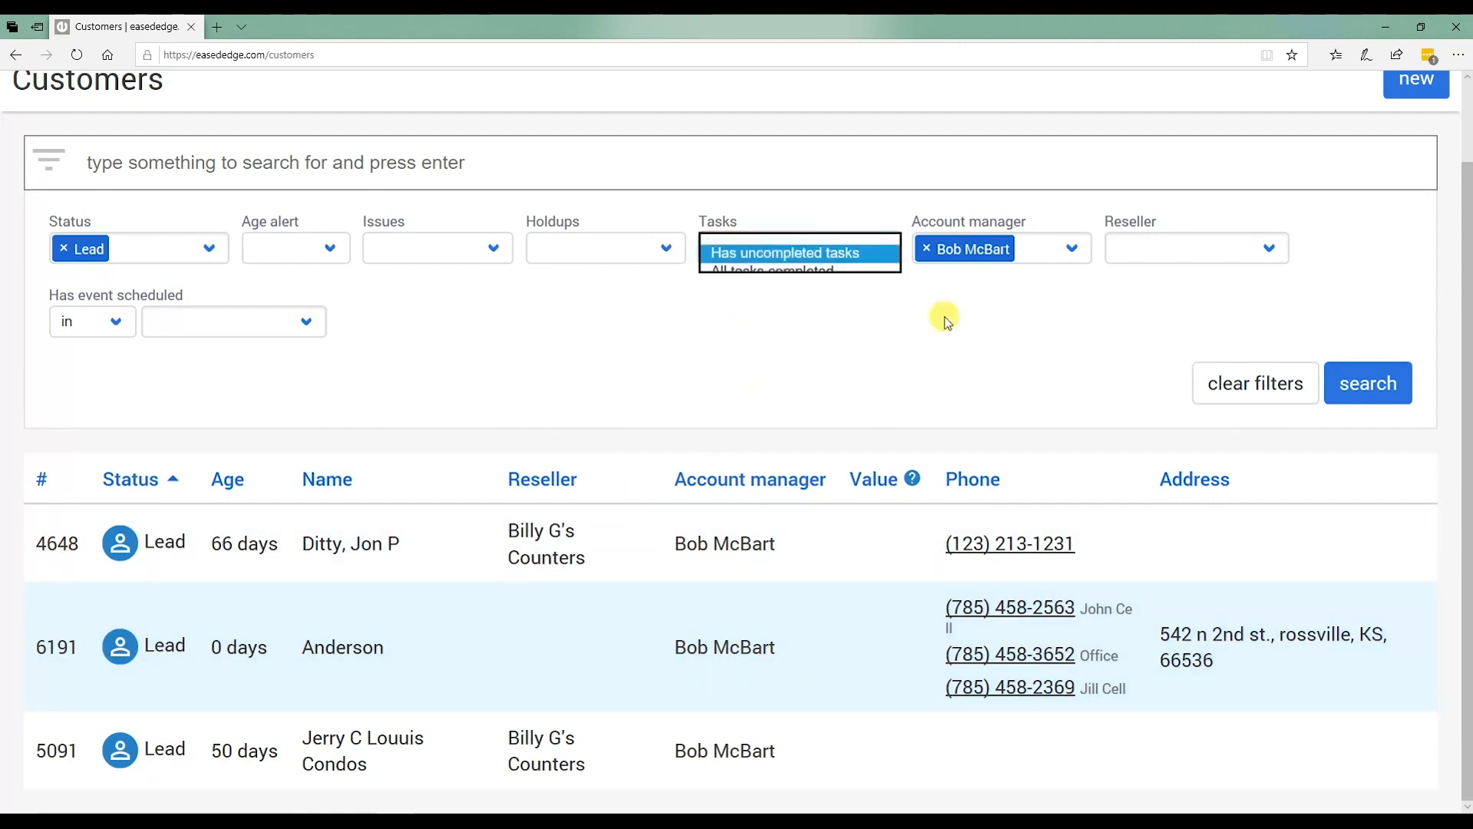
click(1395, 374)
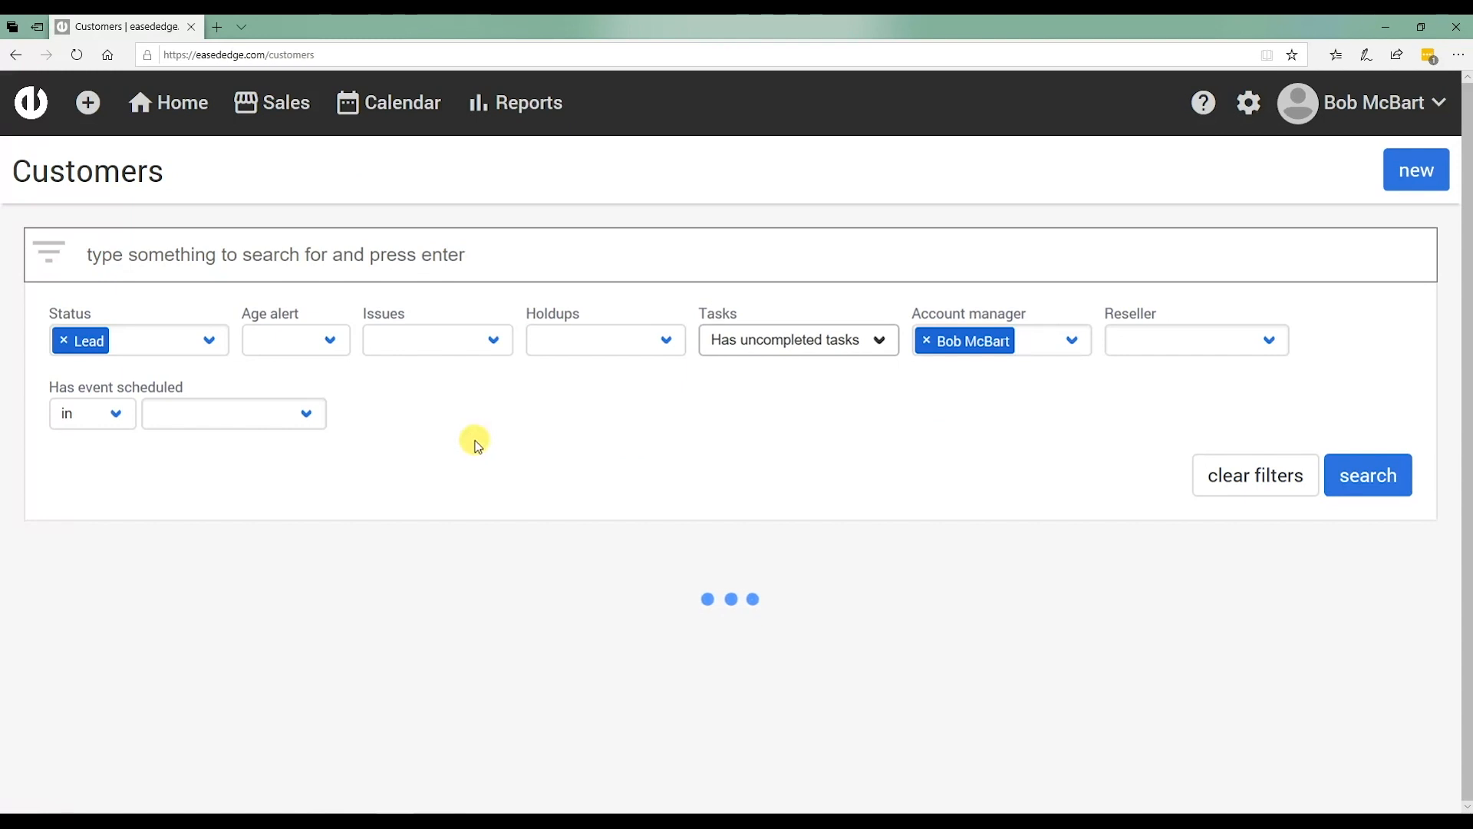
scroll(477, 491, down, 1)
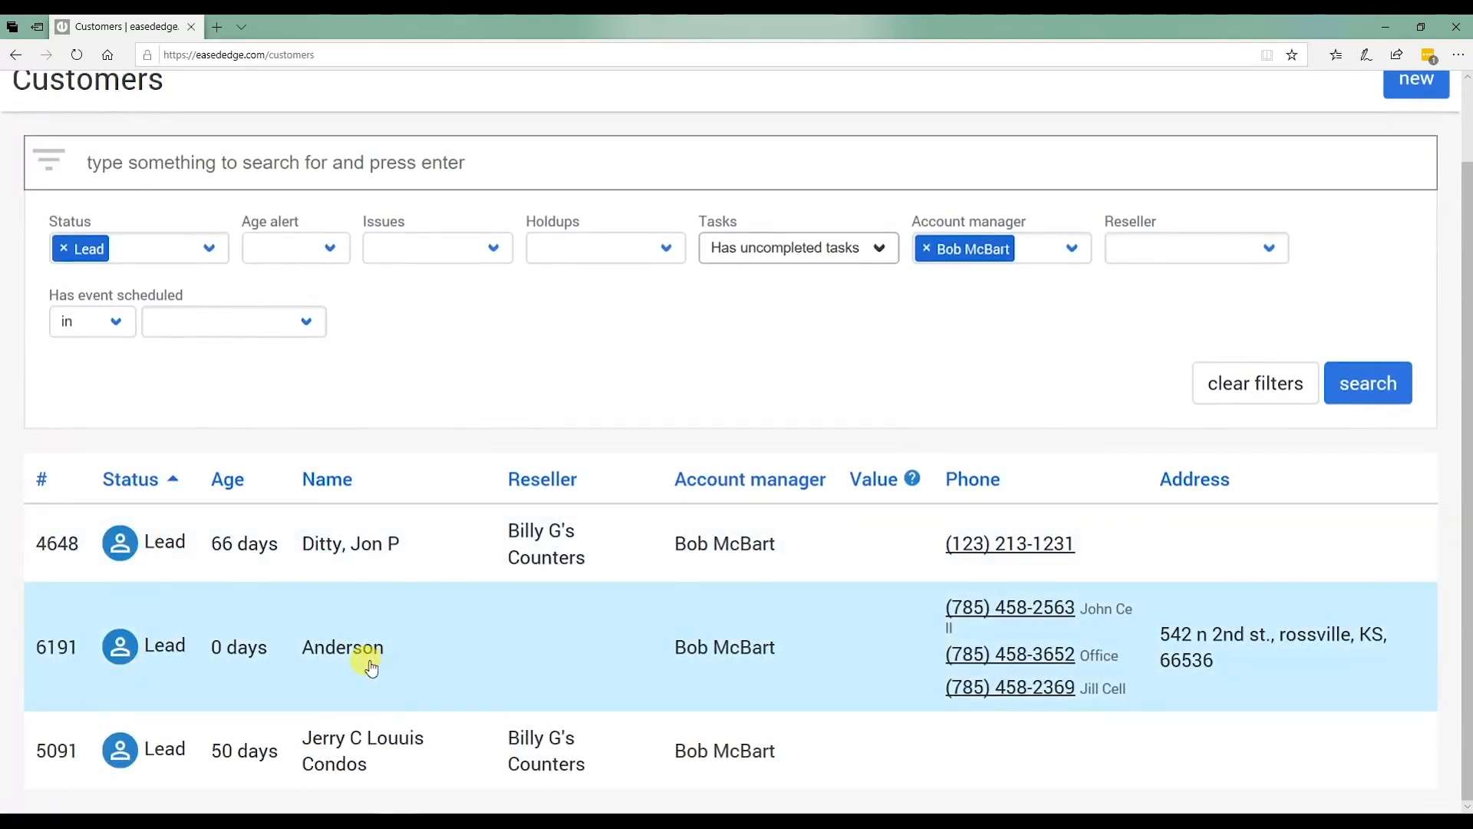
scroll(445, 376, up, 1)
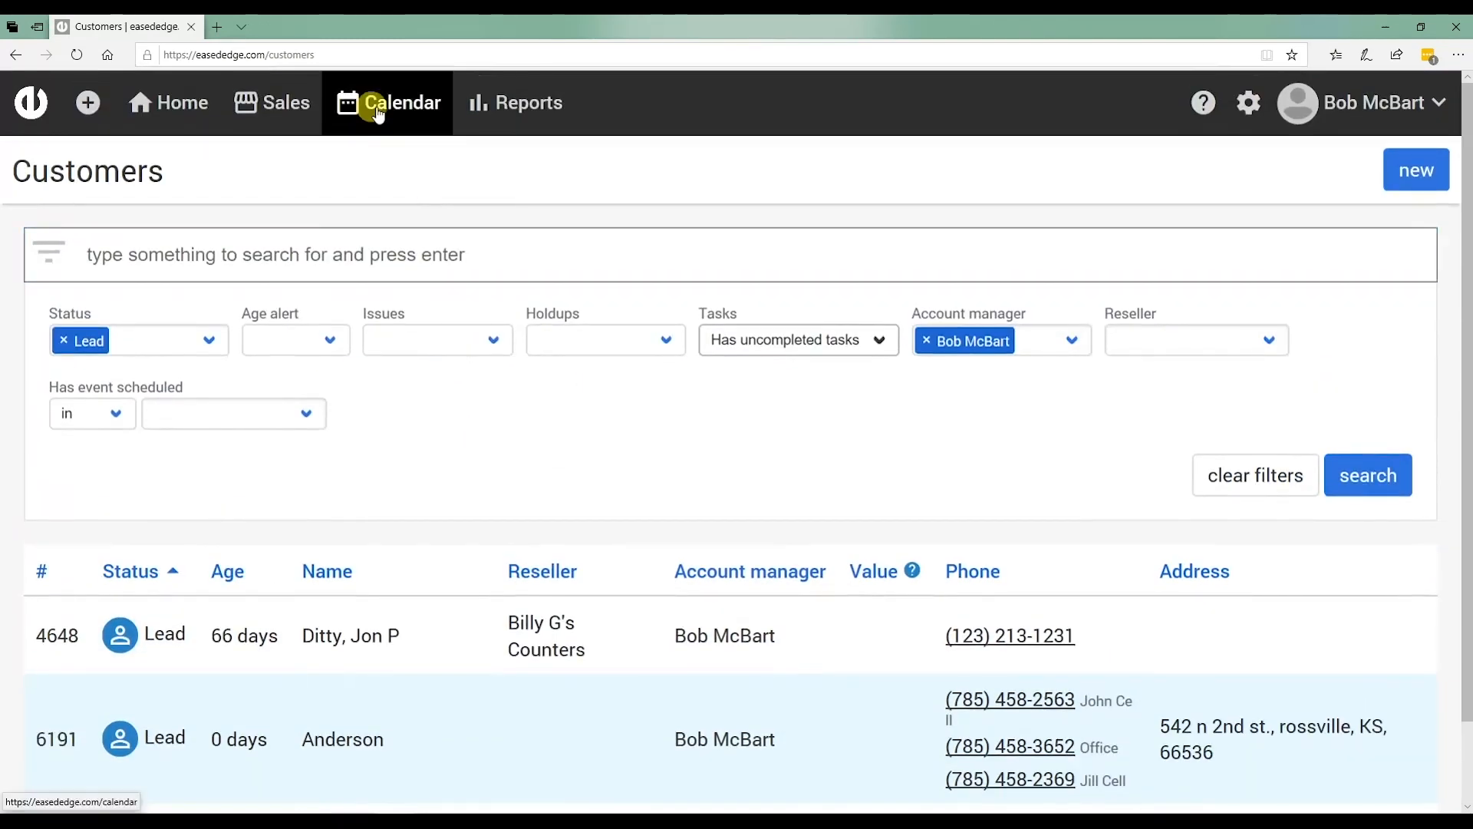
From the Home dashboard, list all six Lead customers via the Lead tile count.
click(265, 103)
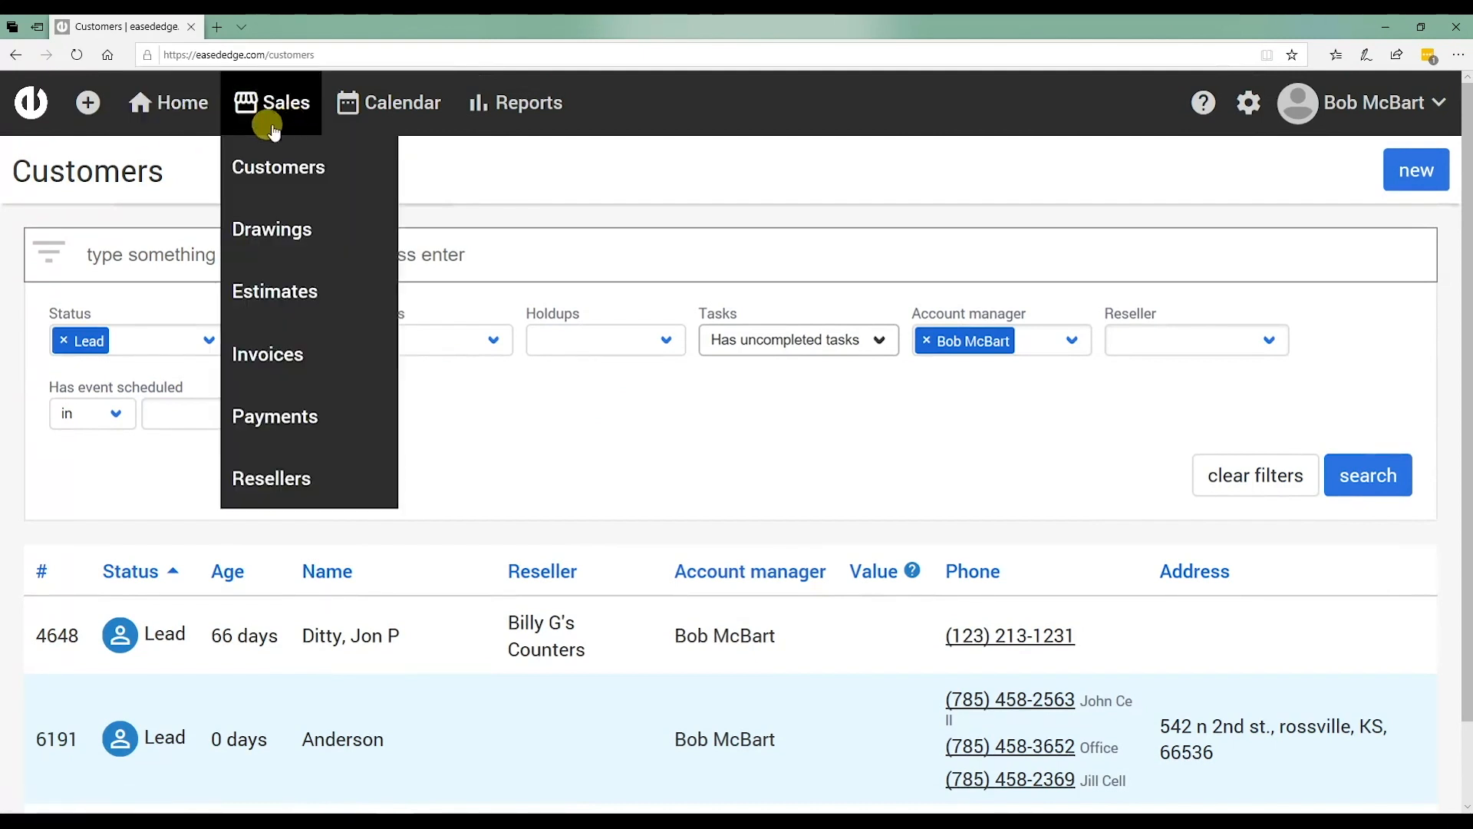
click(195, 109)
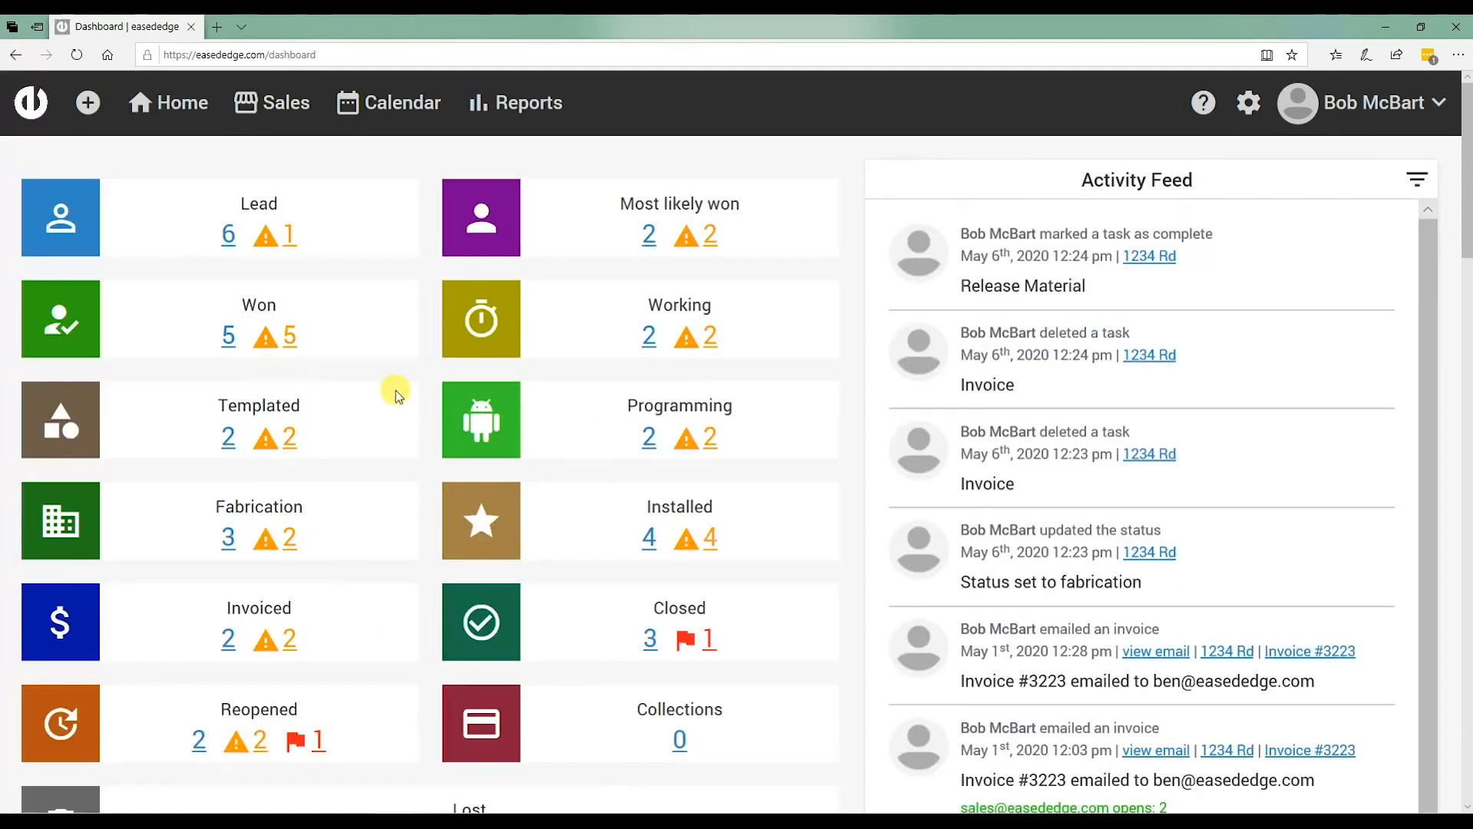
click(228, 234)
scroll(537, 483, down, 4)
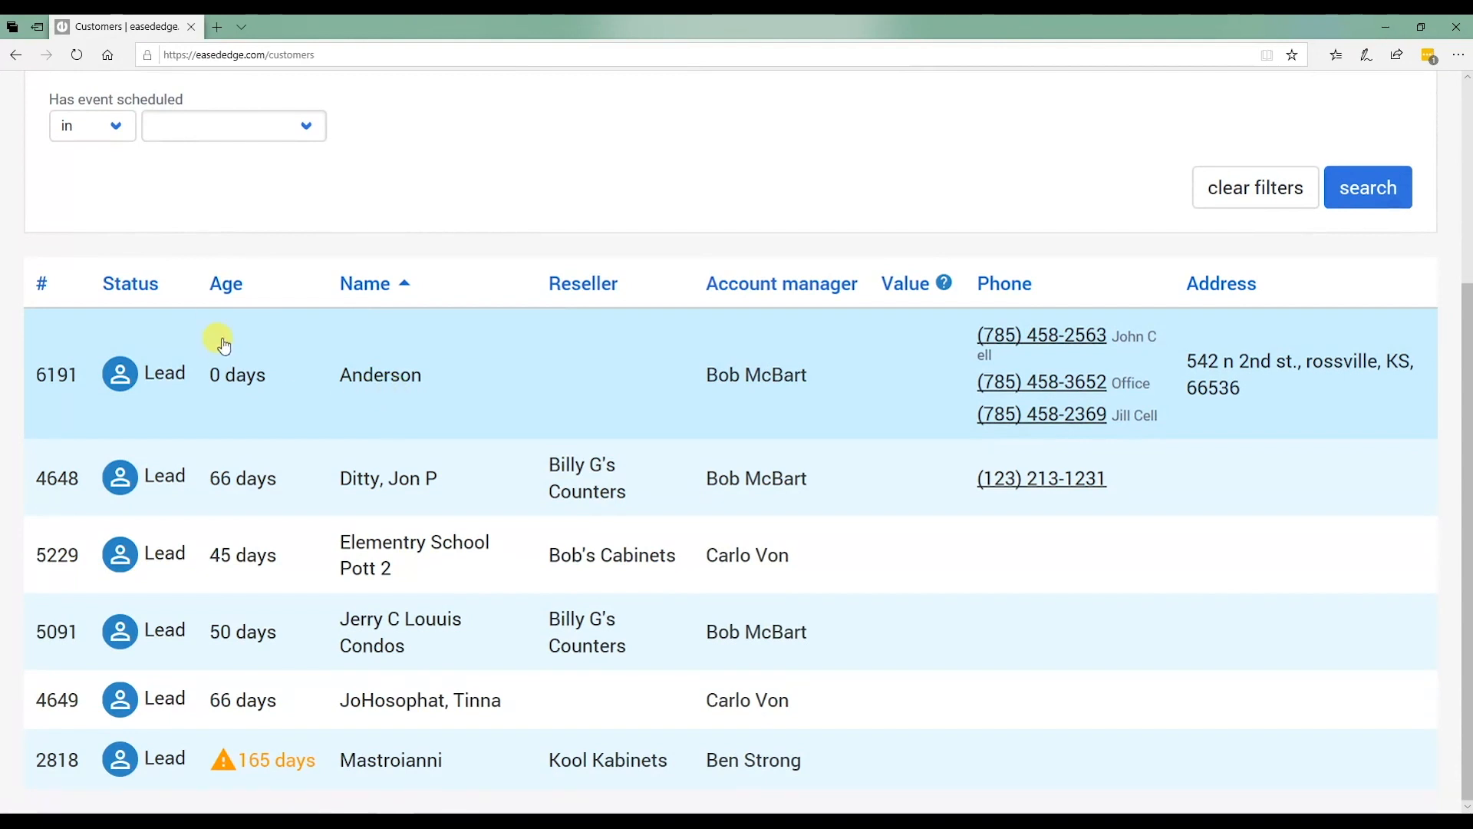
Sort the Lead list by Age so the new customer appears first.
click(223, 284)
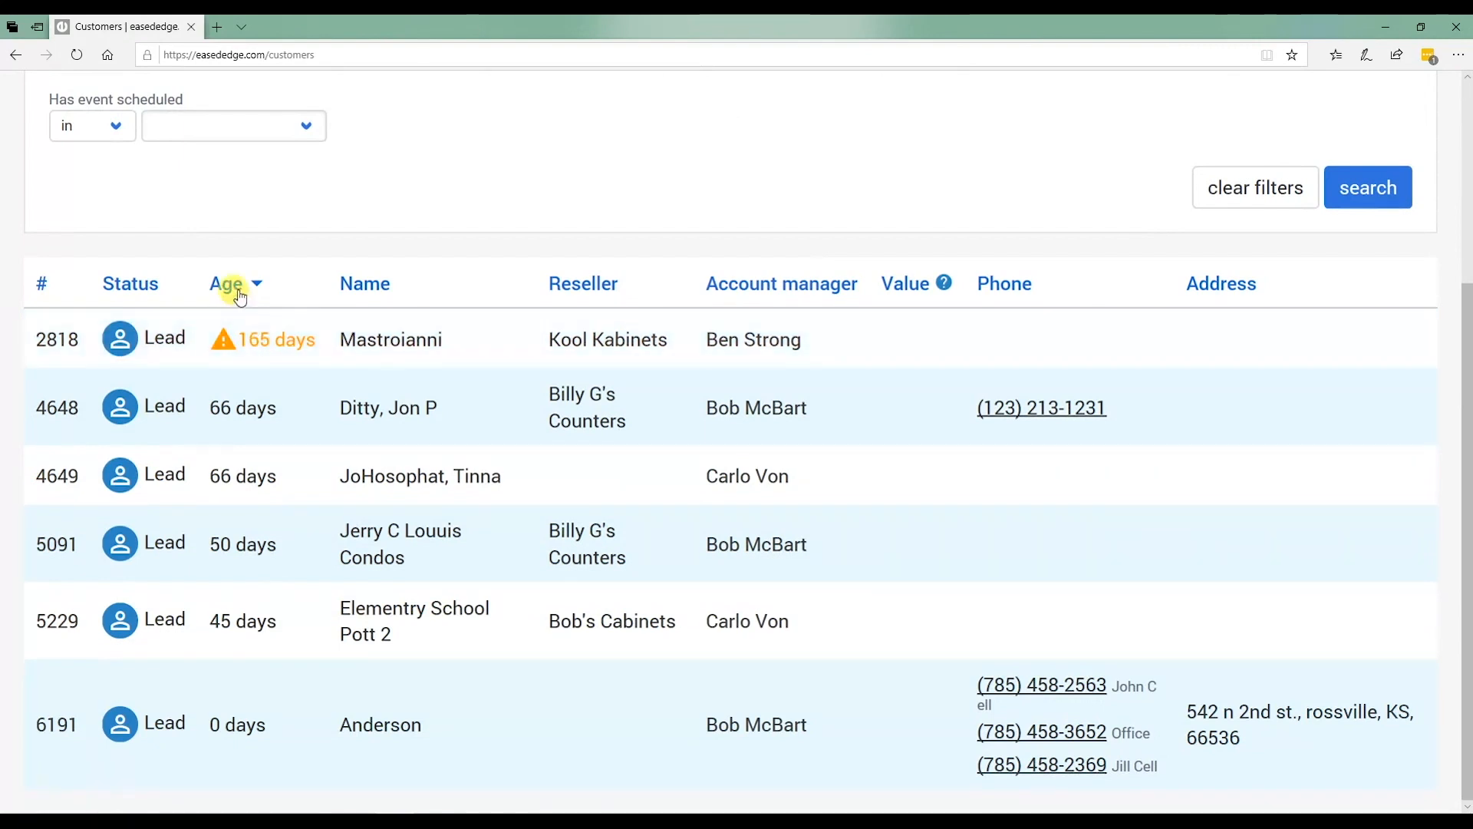
click(229, 284)
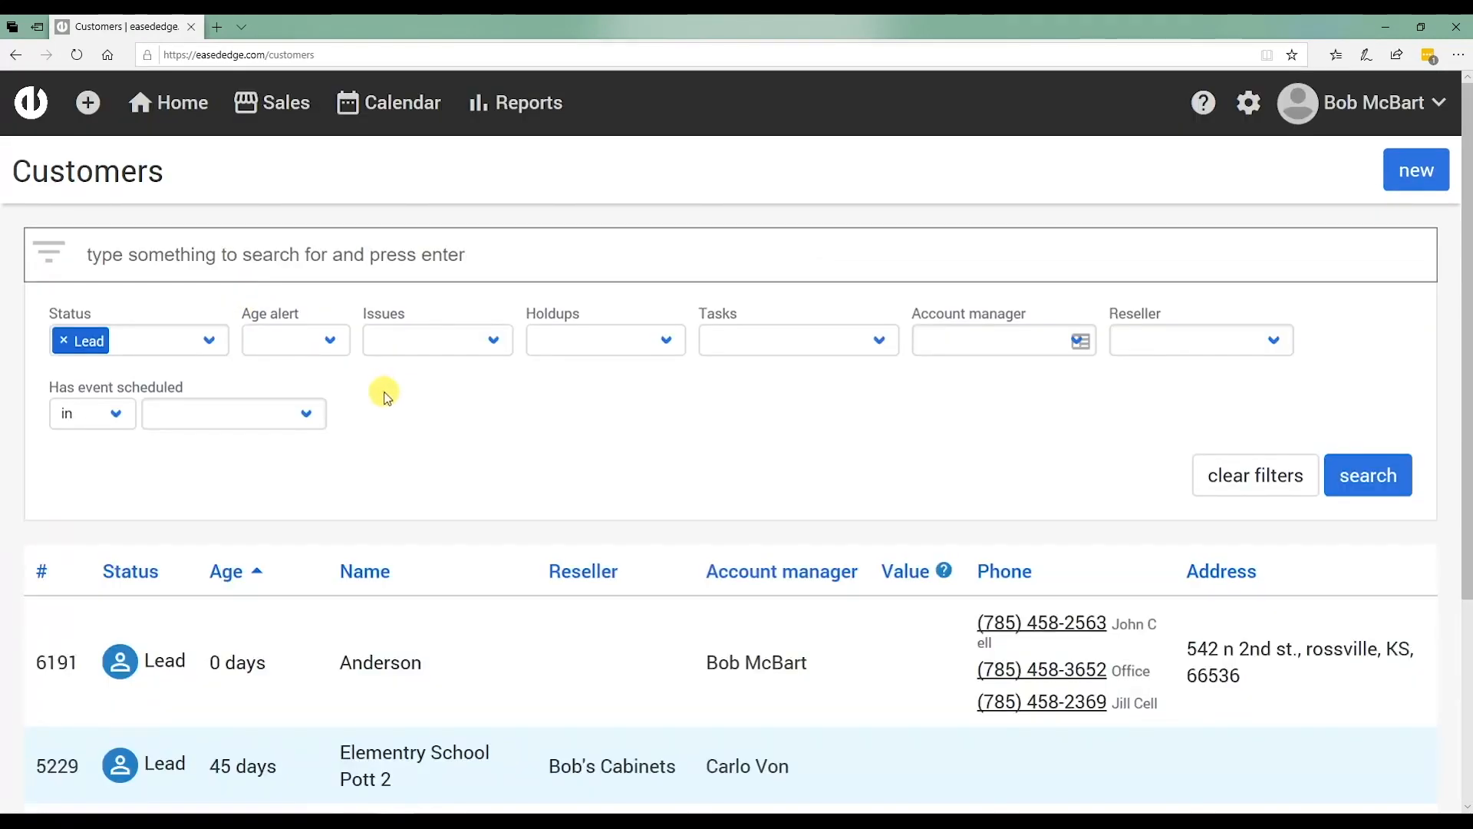
scroll(388, 397, down, 3)
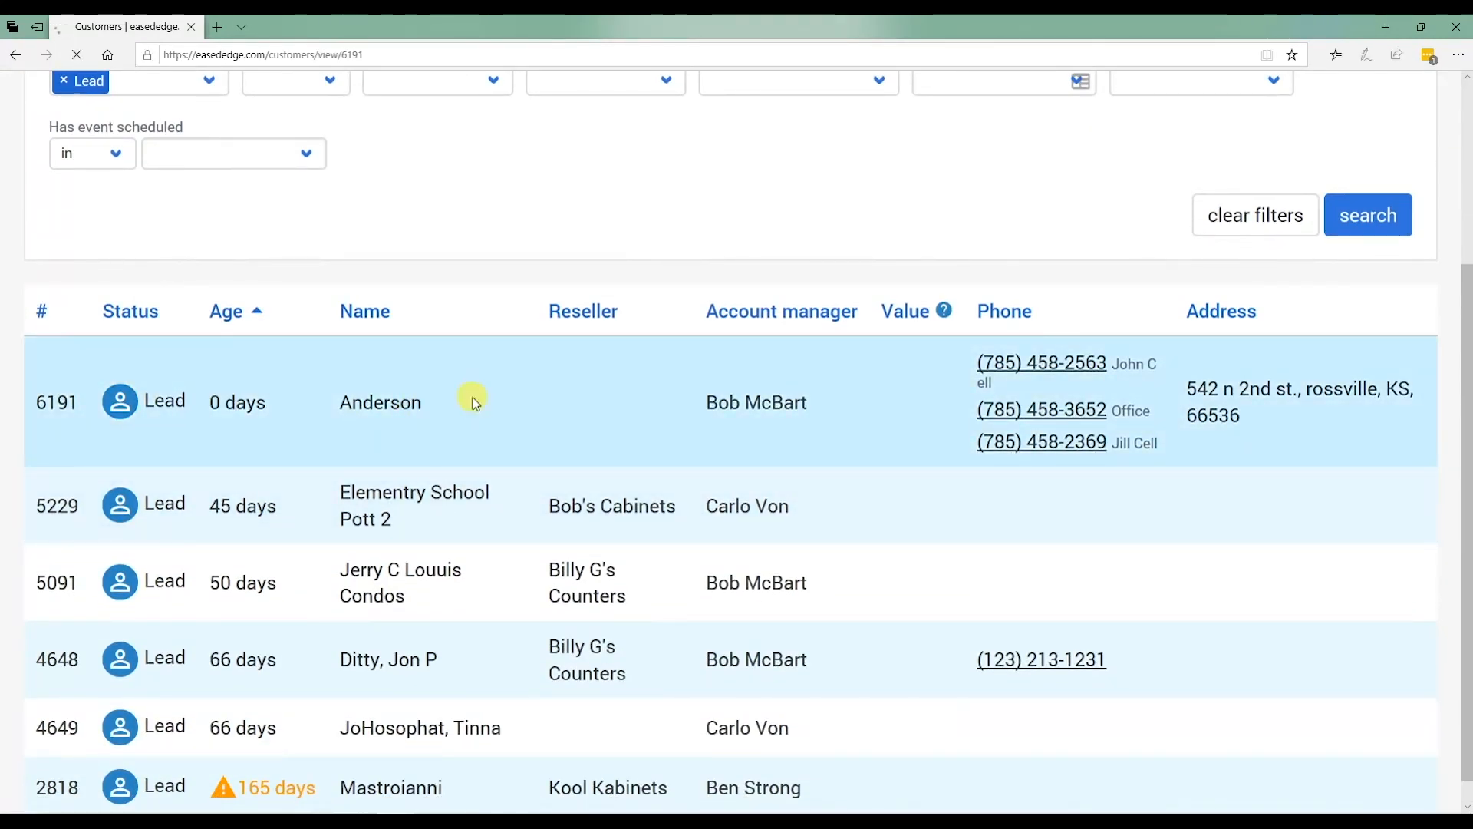
Scroll the Lead list to locate the new customer's row.
scroll(636, 430, down, 5)
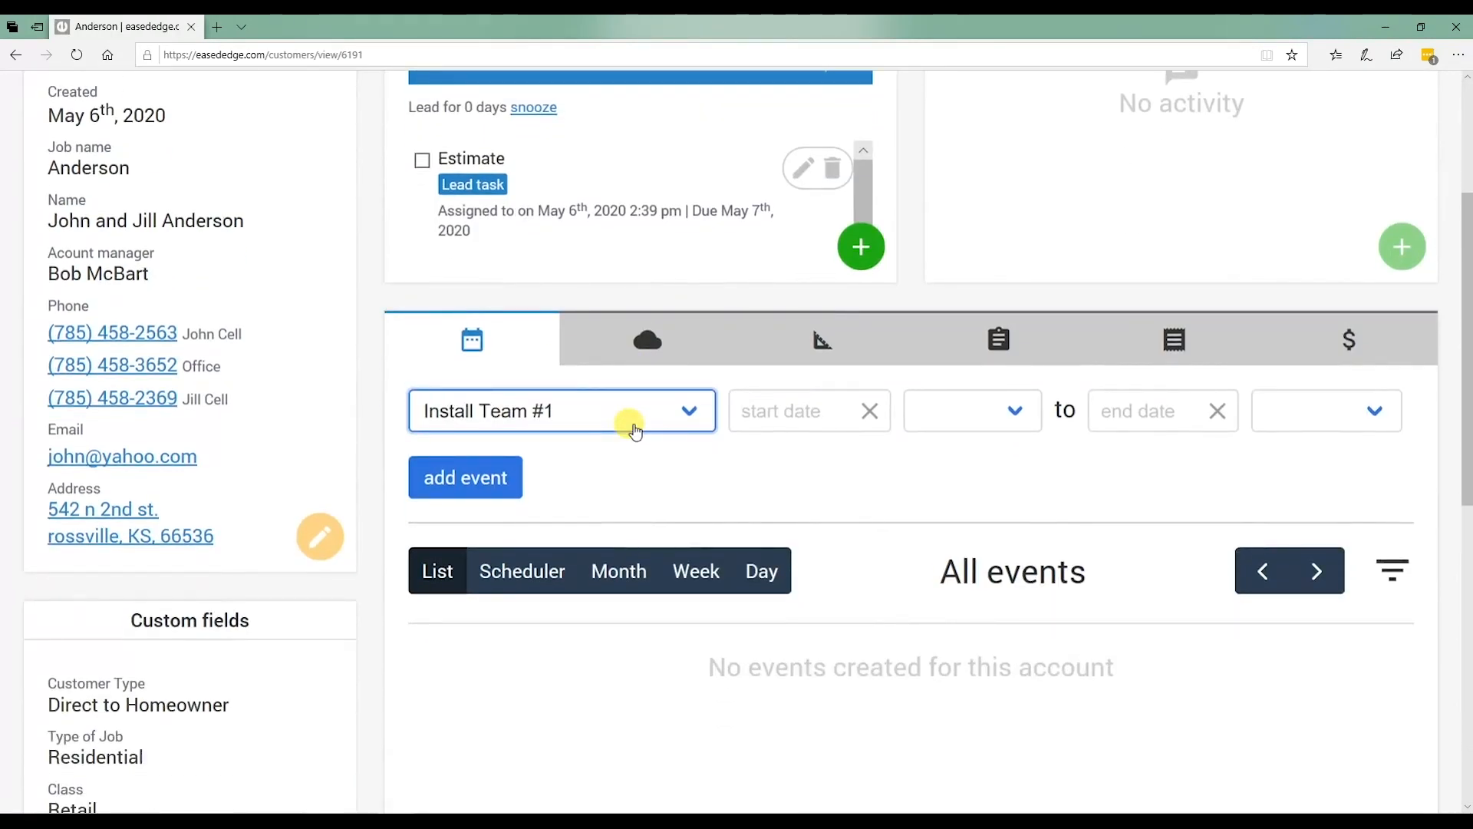
scroll(636, 429, up, 1)
scroll(882, 613, up, 3)
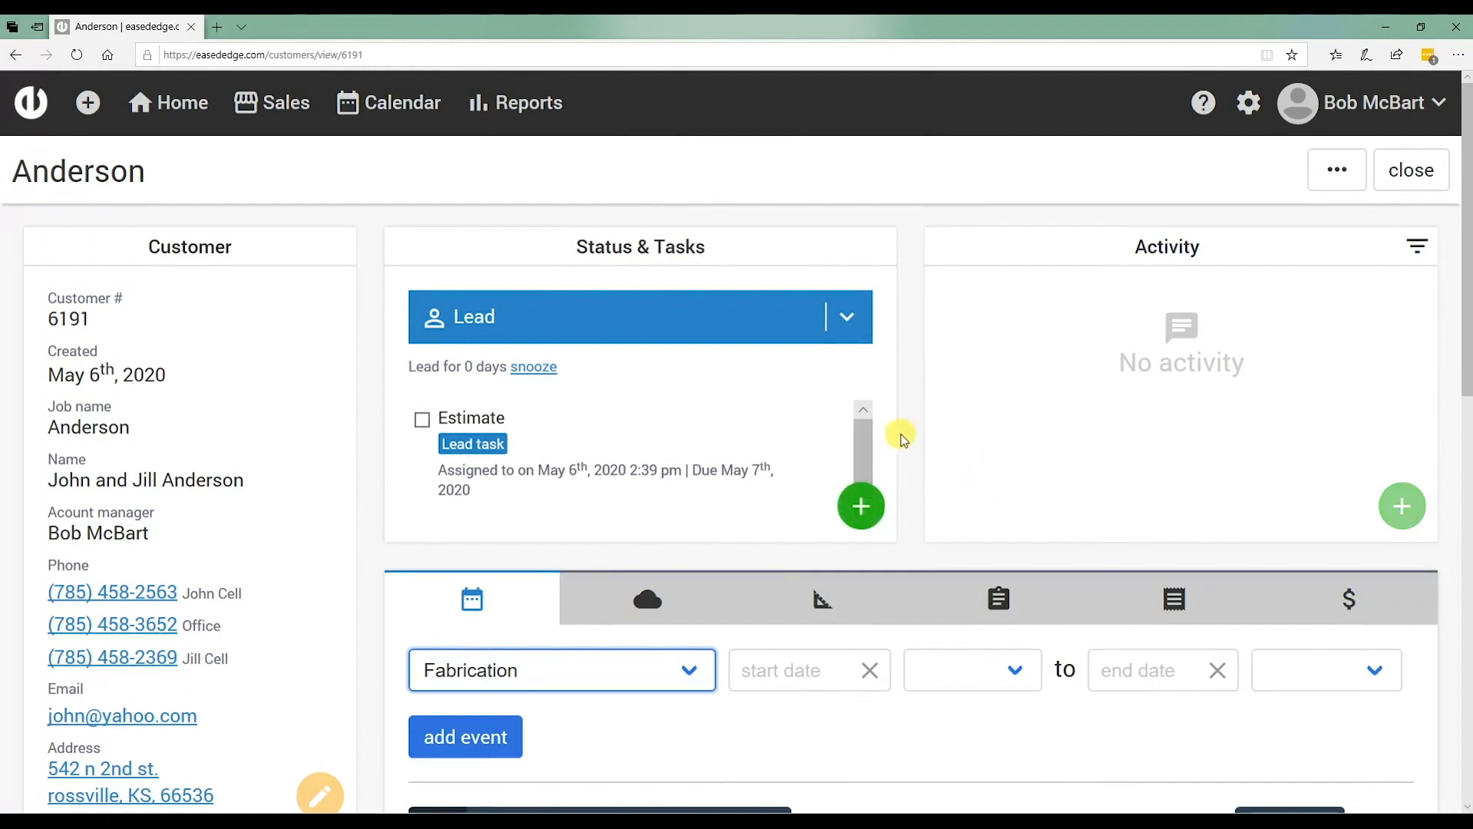
mouse_move(493, 495)
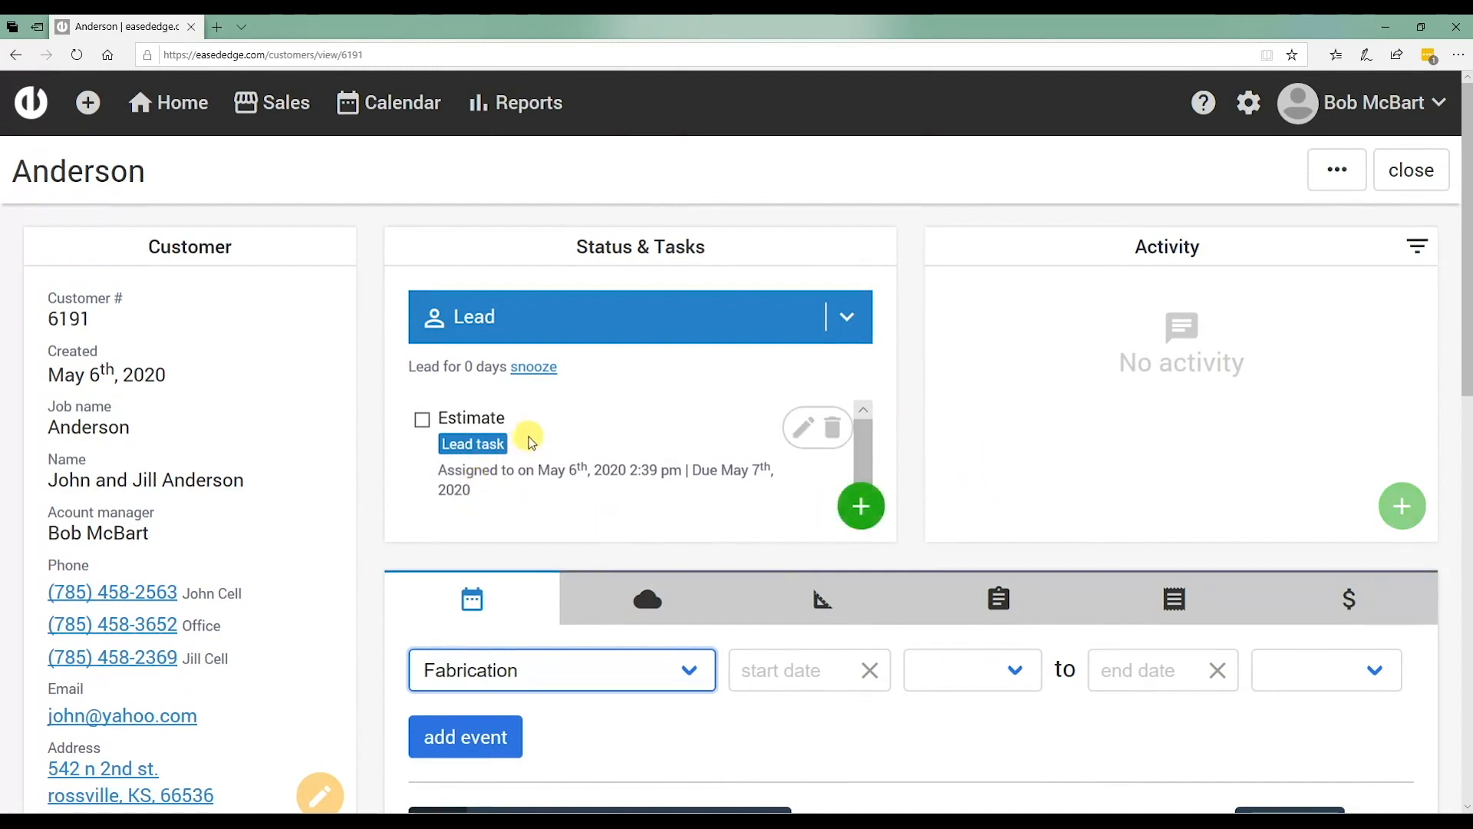